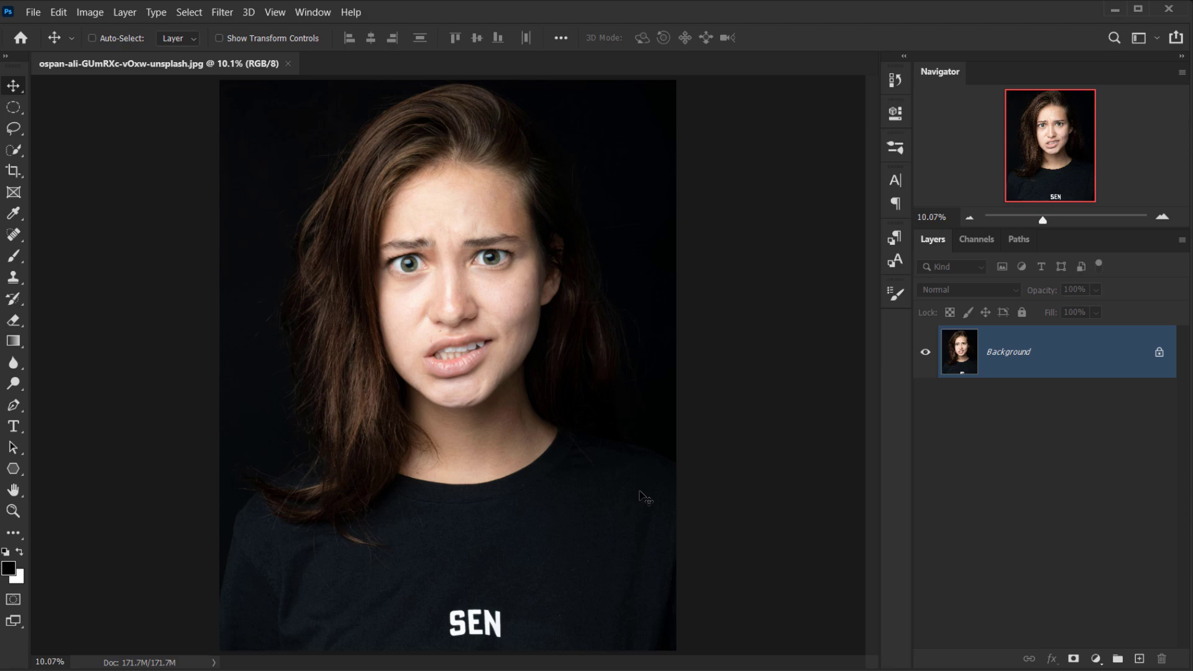
Resize the portrait to 6000 px wide at 300 pixels per inch (6000 × 7500 px).
key(ctrl+alt+i)
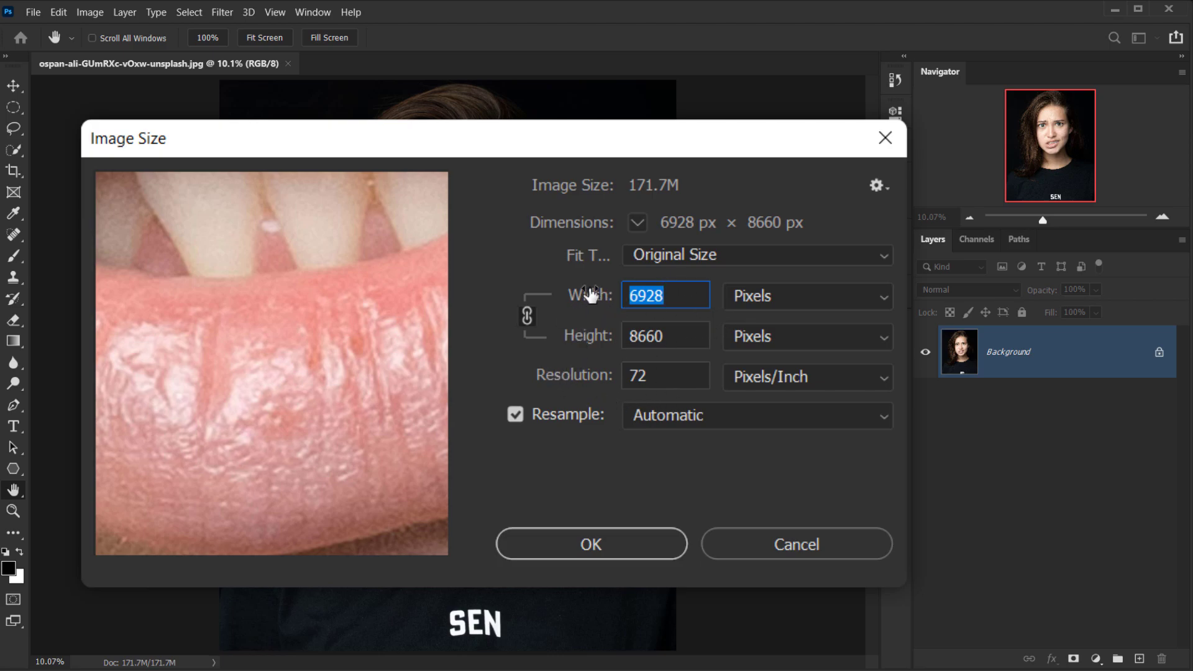
double_click(667, 376)
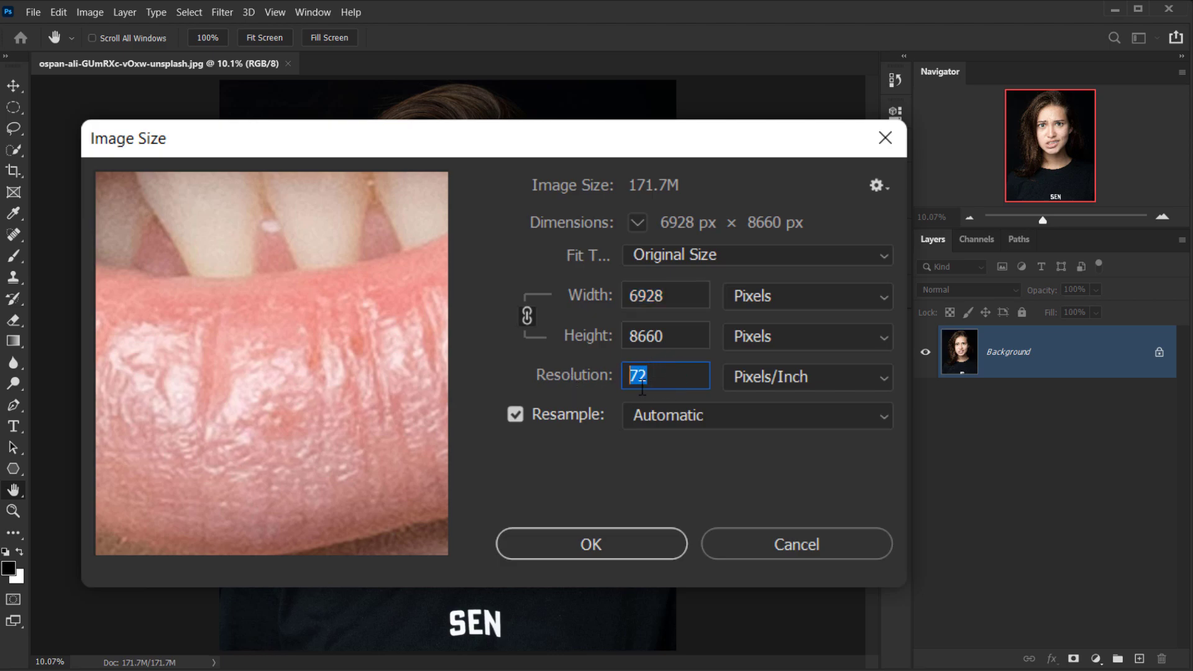
text(300)
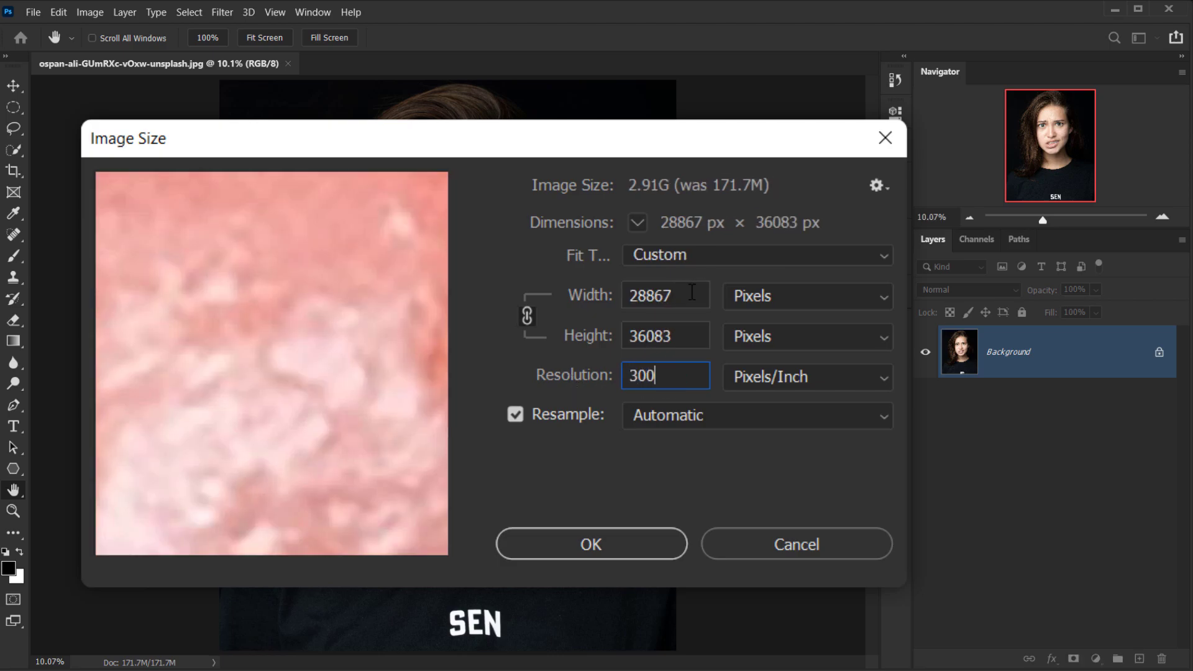
double_click(692, 293)
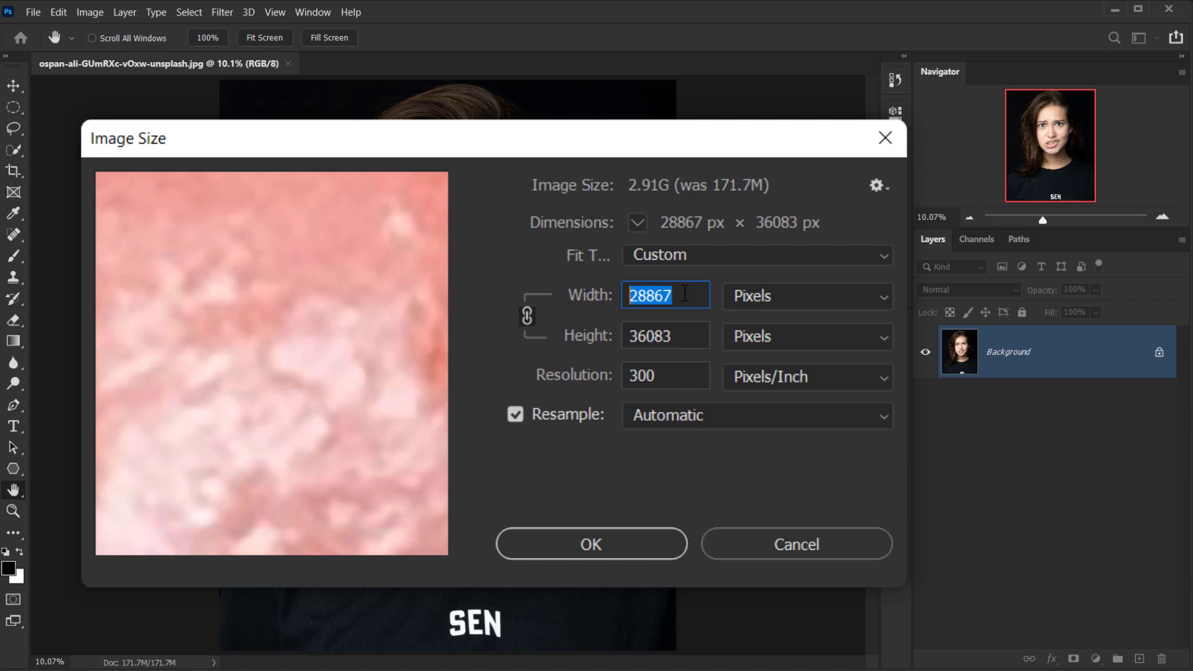
text(6000)
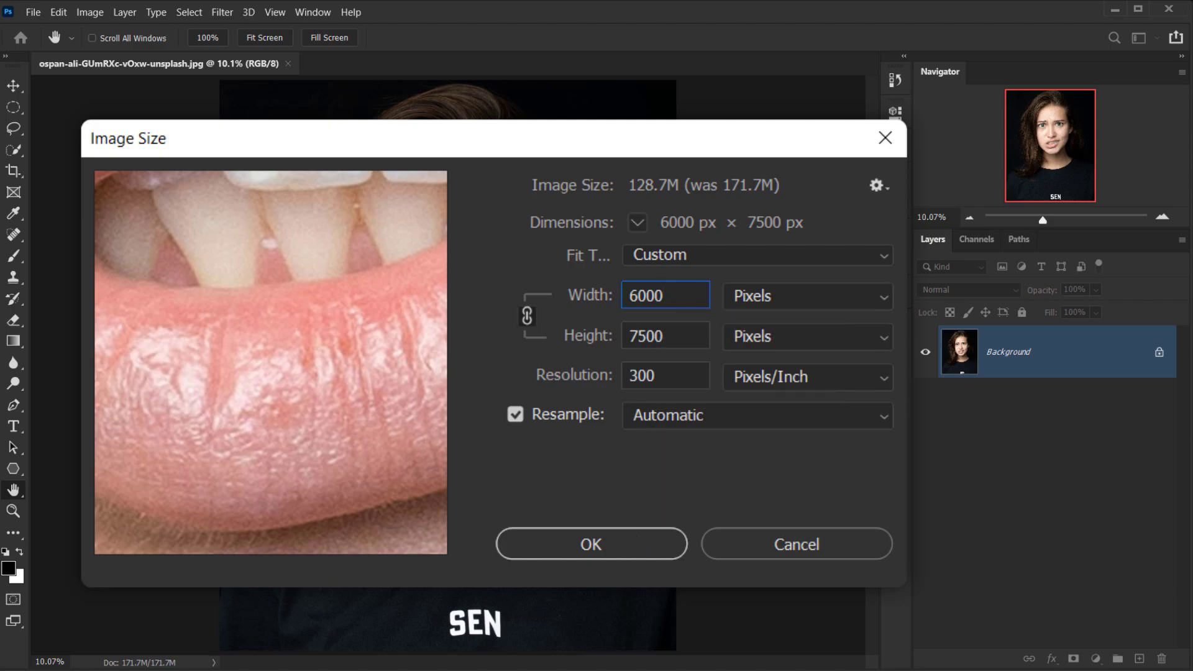
click(569, 539)
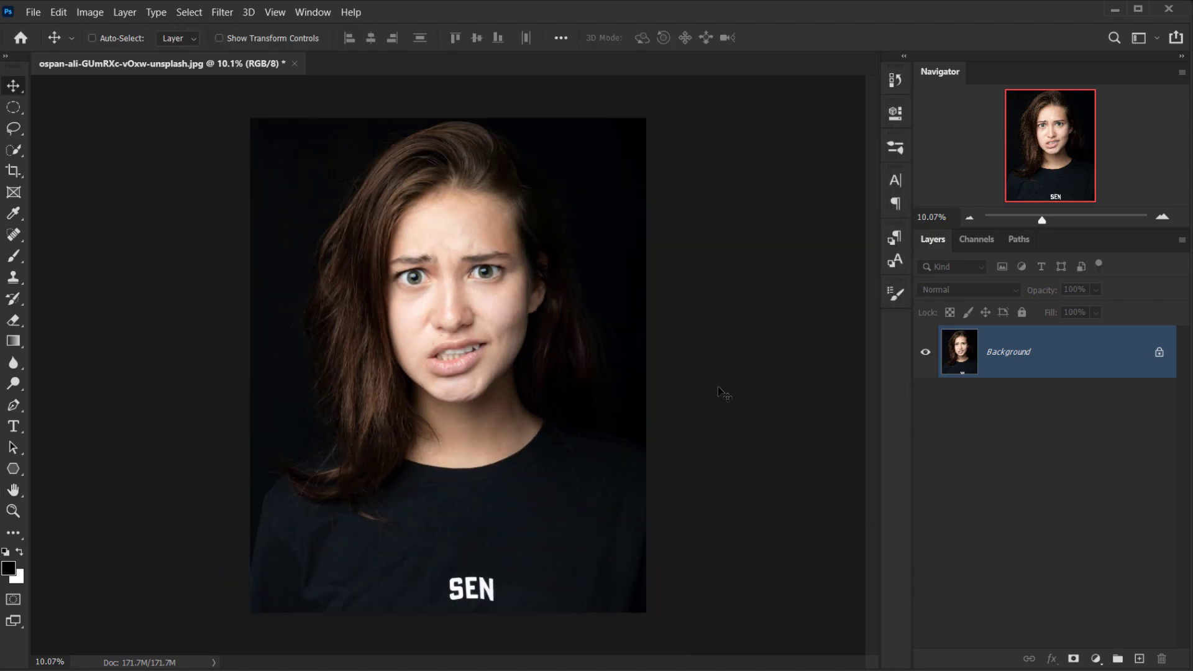
Crop the portrait up from the bottom to frame the face, cutting away the shirt lettering.
key(ctrl+0)
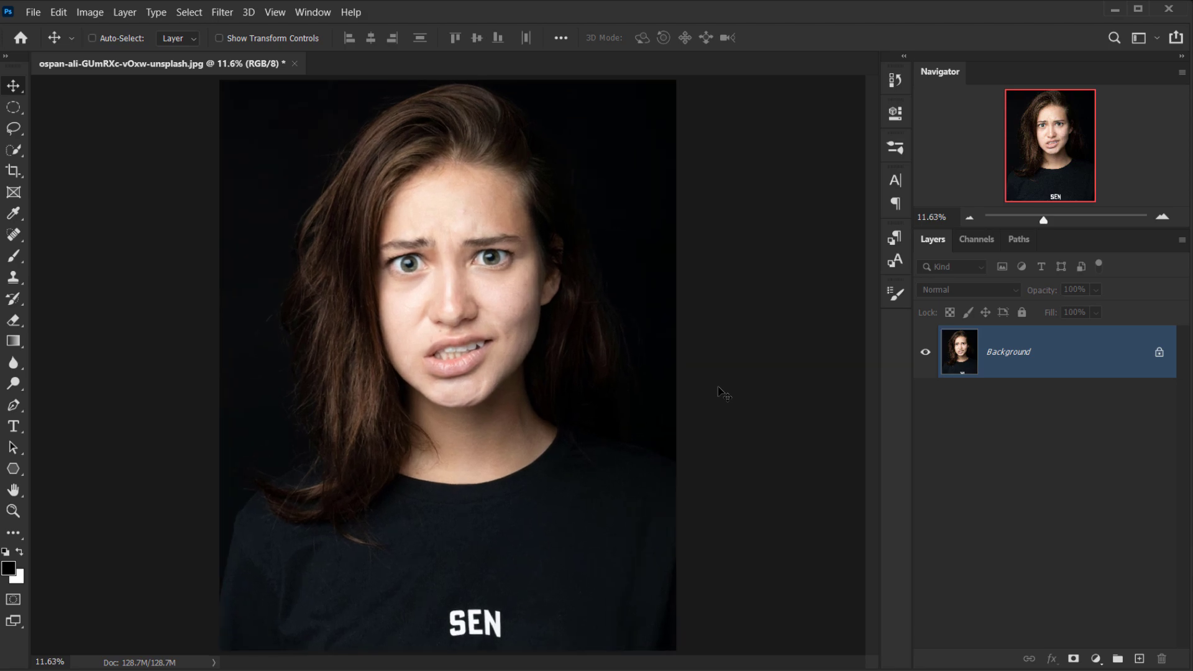
click(10, 173)
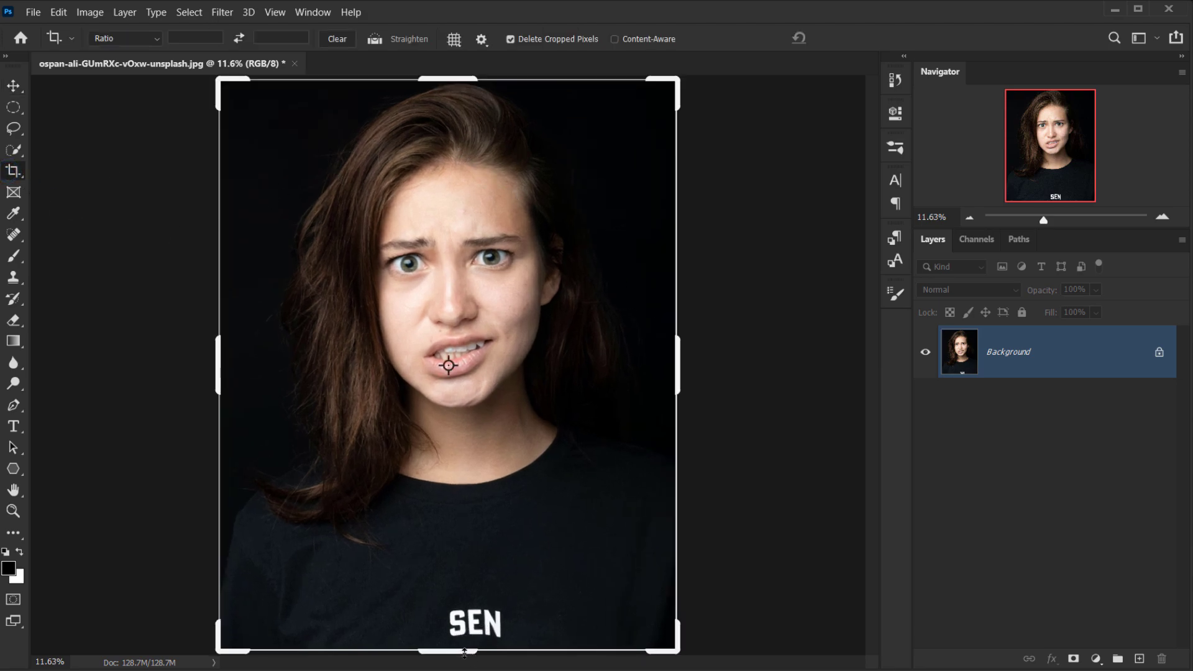
drag(464, 653, 473, 546)
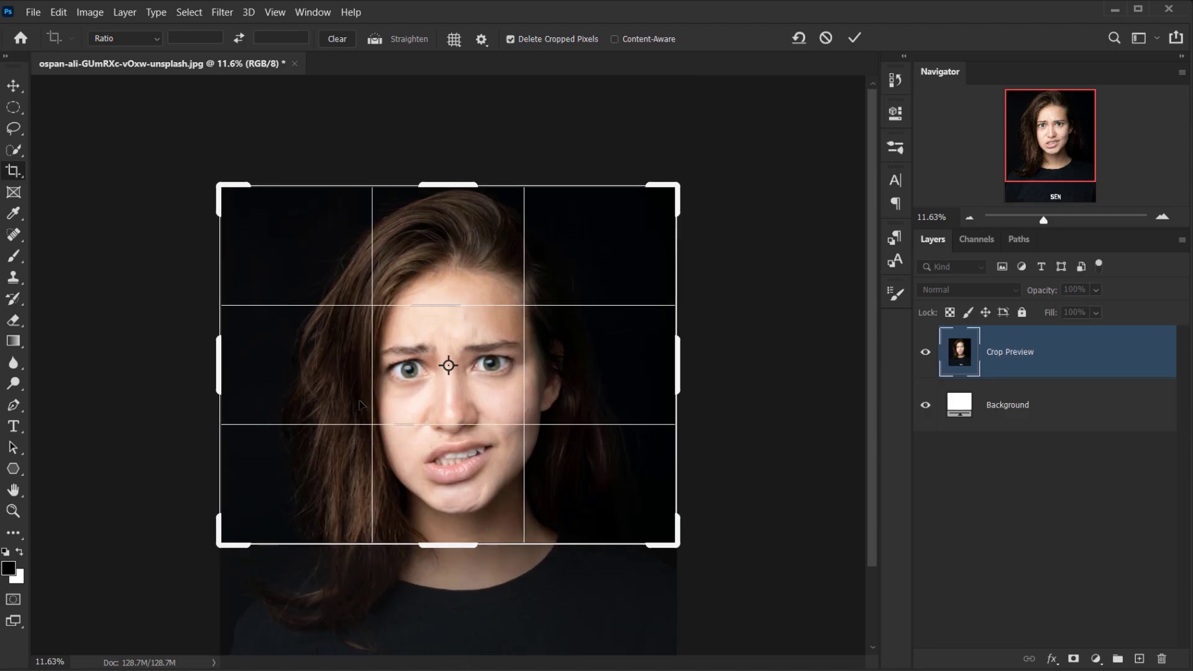
click(855, 38)
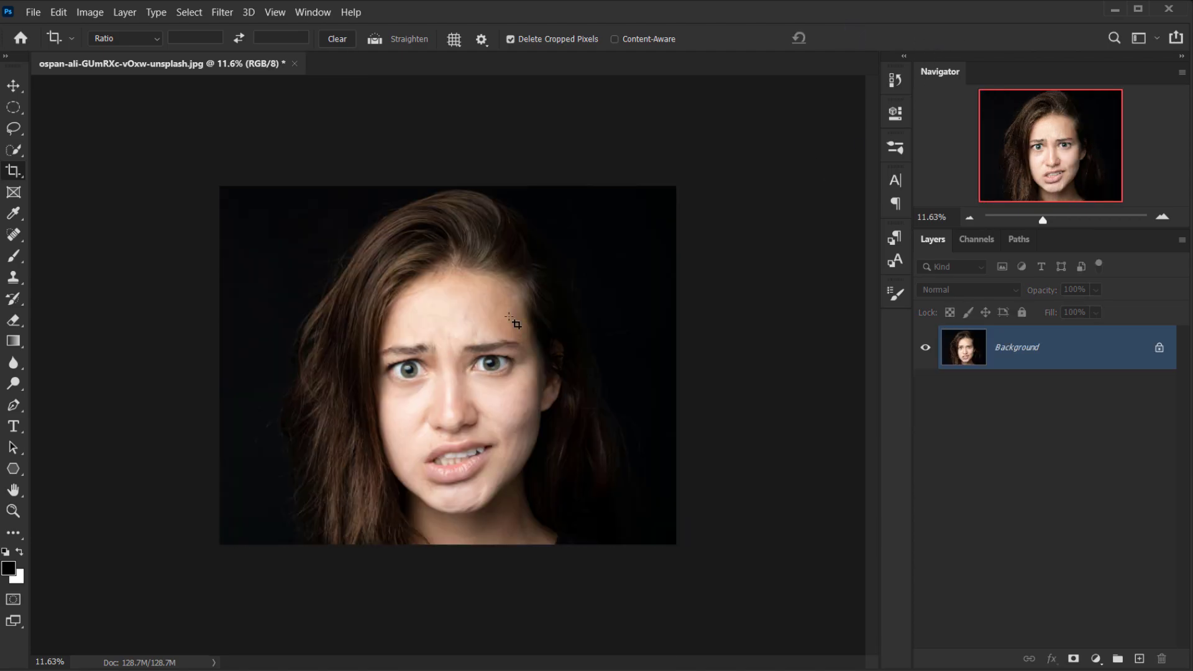
key(ctrl+0)
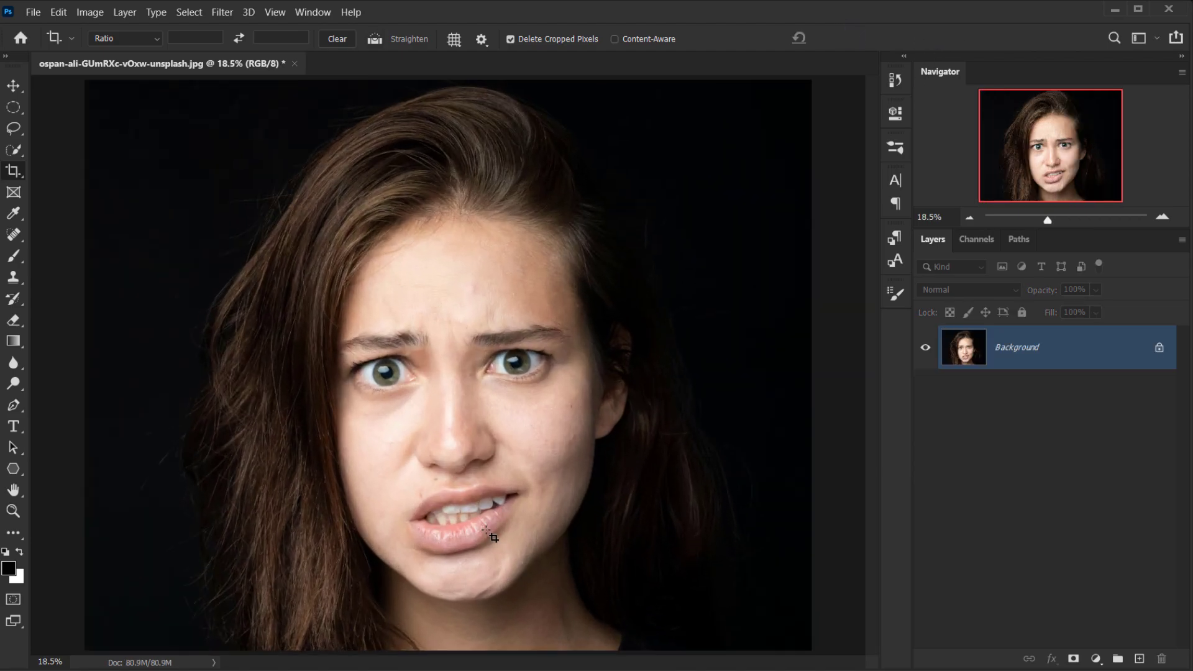
key(v)
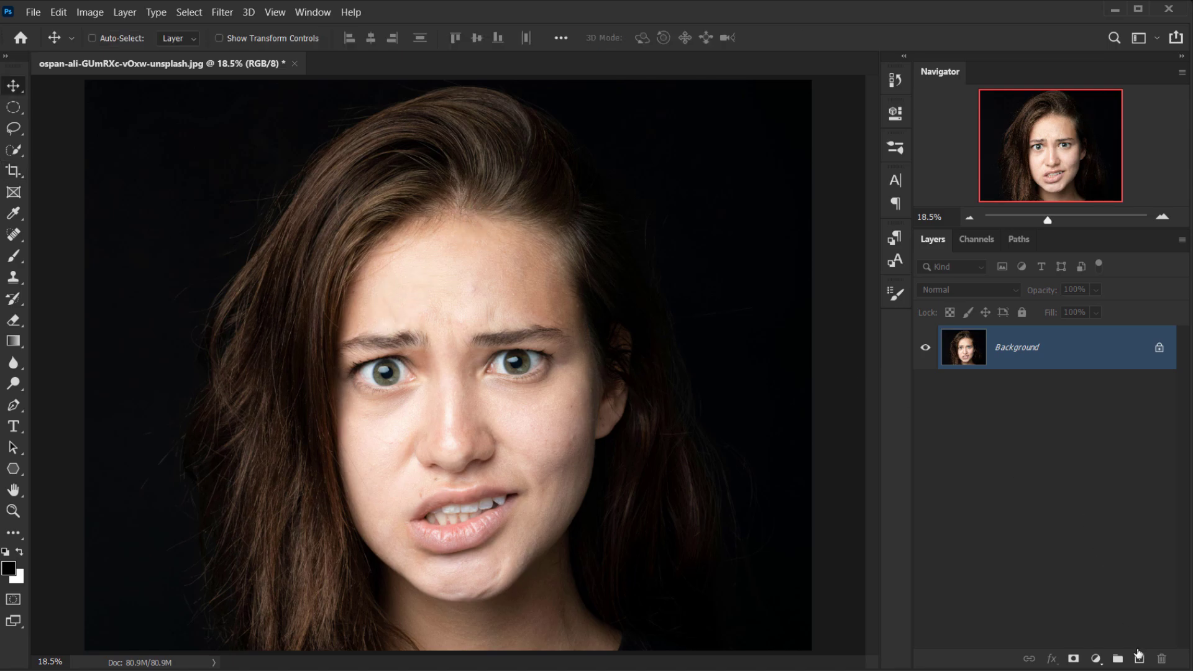
Add a Brightness/Contrast adjustment layer set to Brightness -32 and Contrast 60.
click(1096, 659)
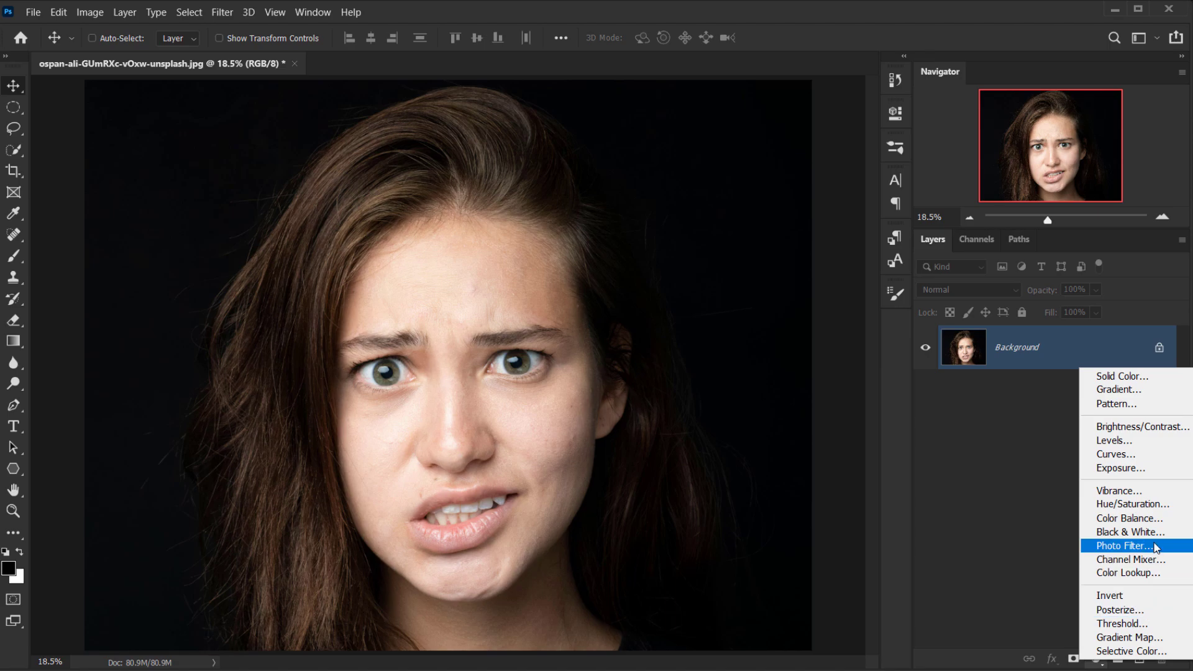
click(1142, 426)
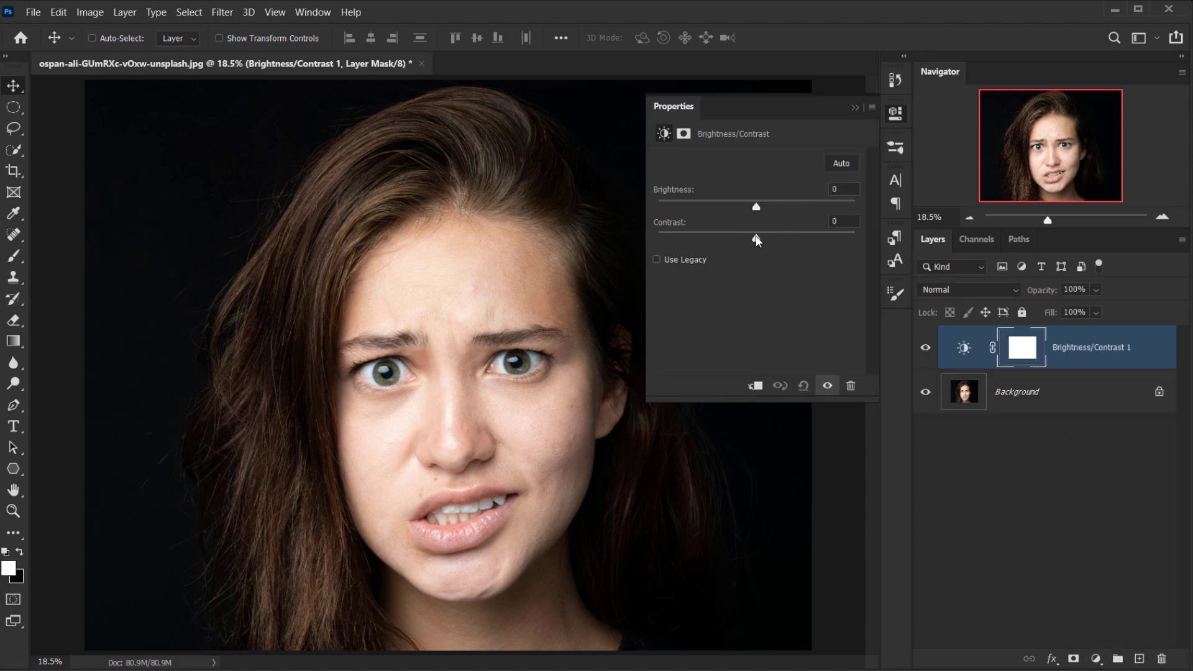
drag(756, 239, 871, 218)
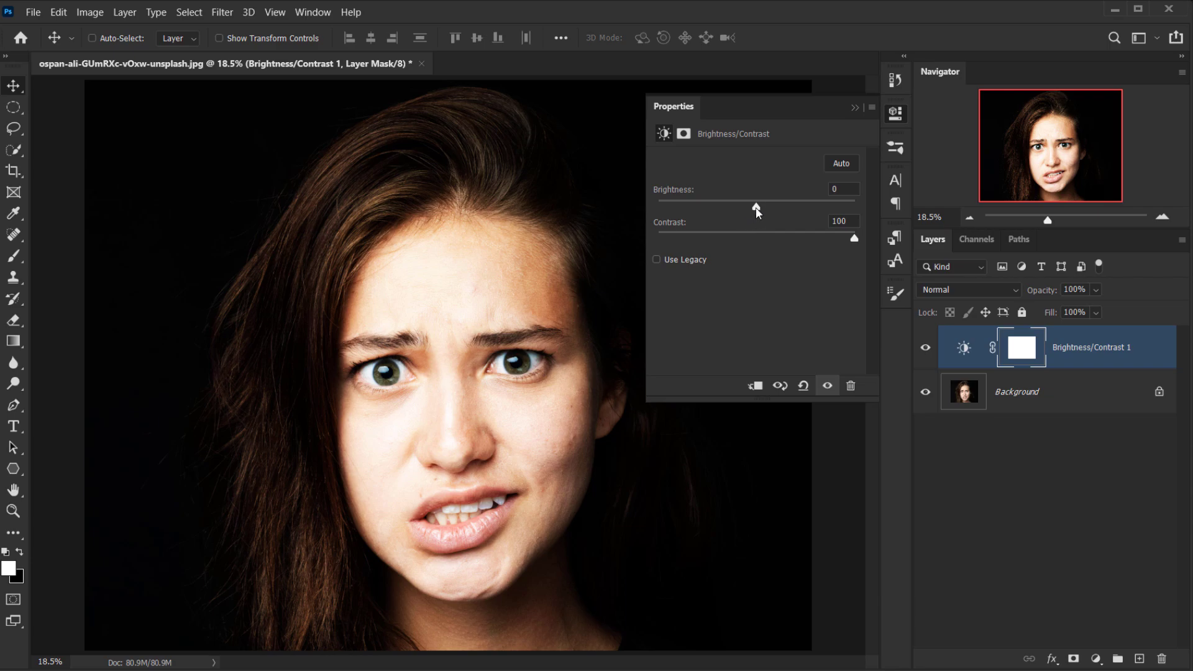
drag(756, 209, 738, 209)
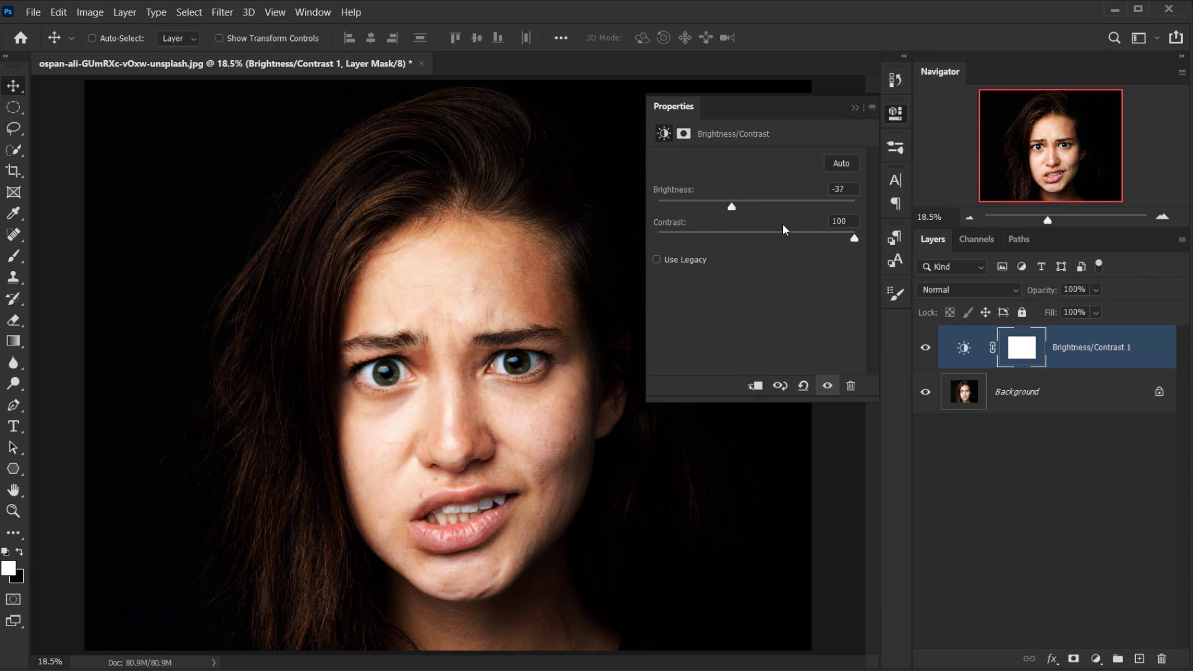
drag(734, 207, 736, 205)
drag(856, 240, 812, 239)
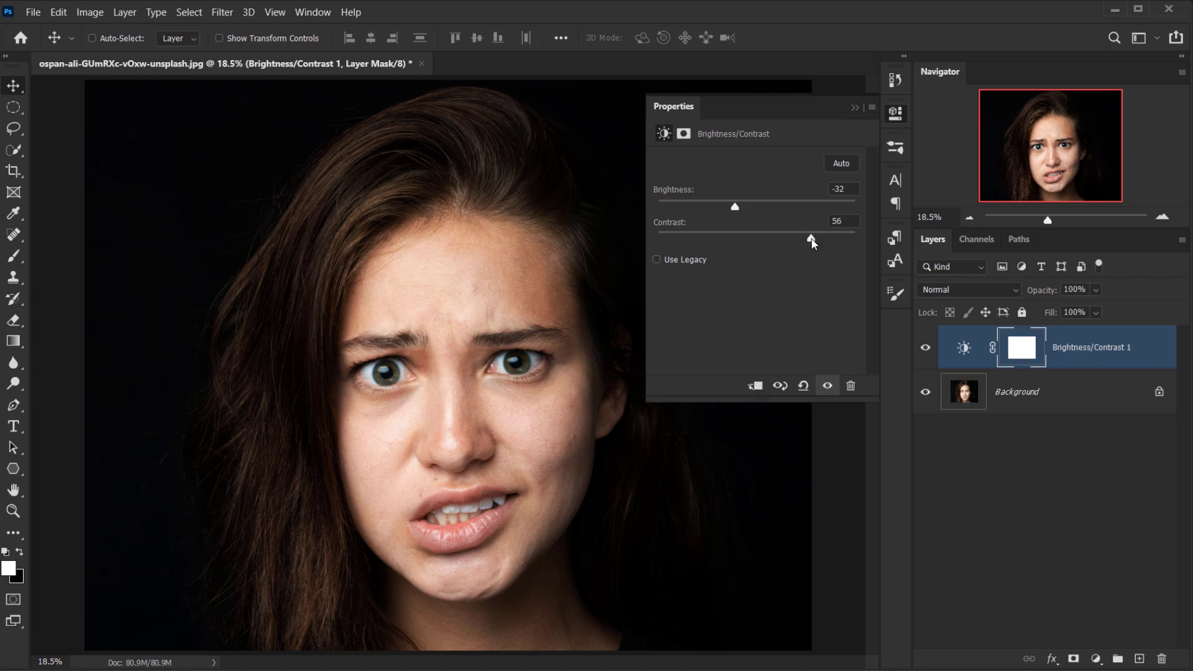
click(855, 107)
scroll(502, 377, down, 1)
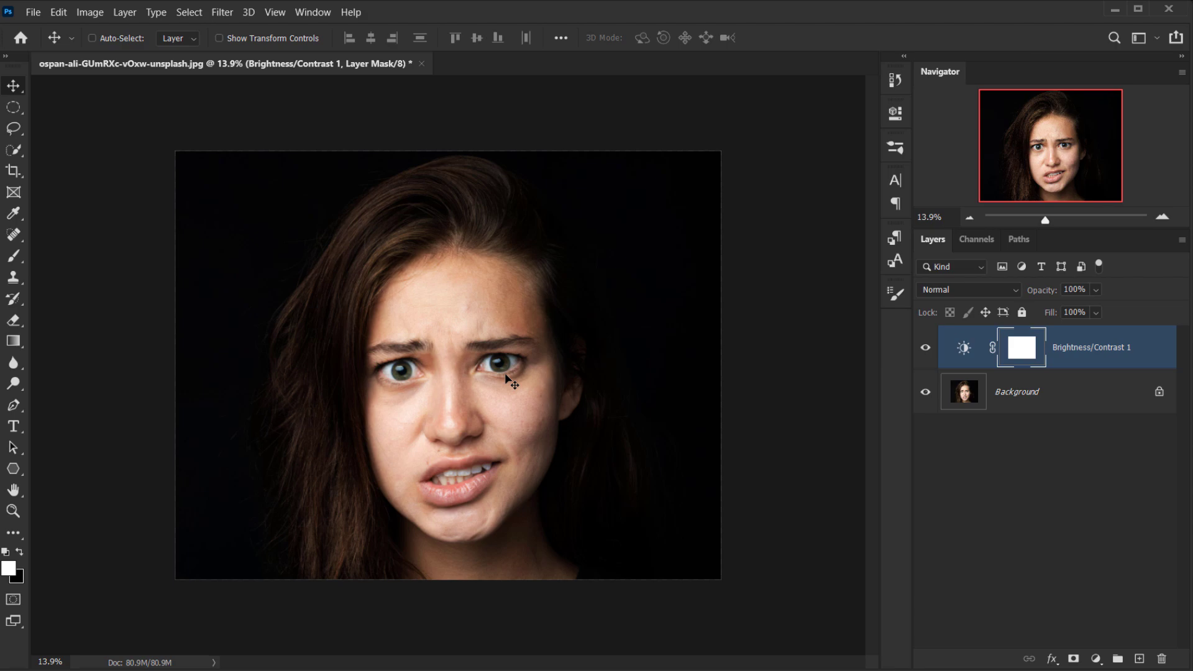
scroll(505, 374, up, 1)
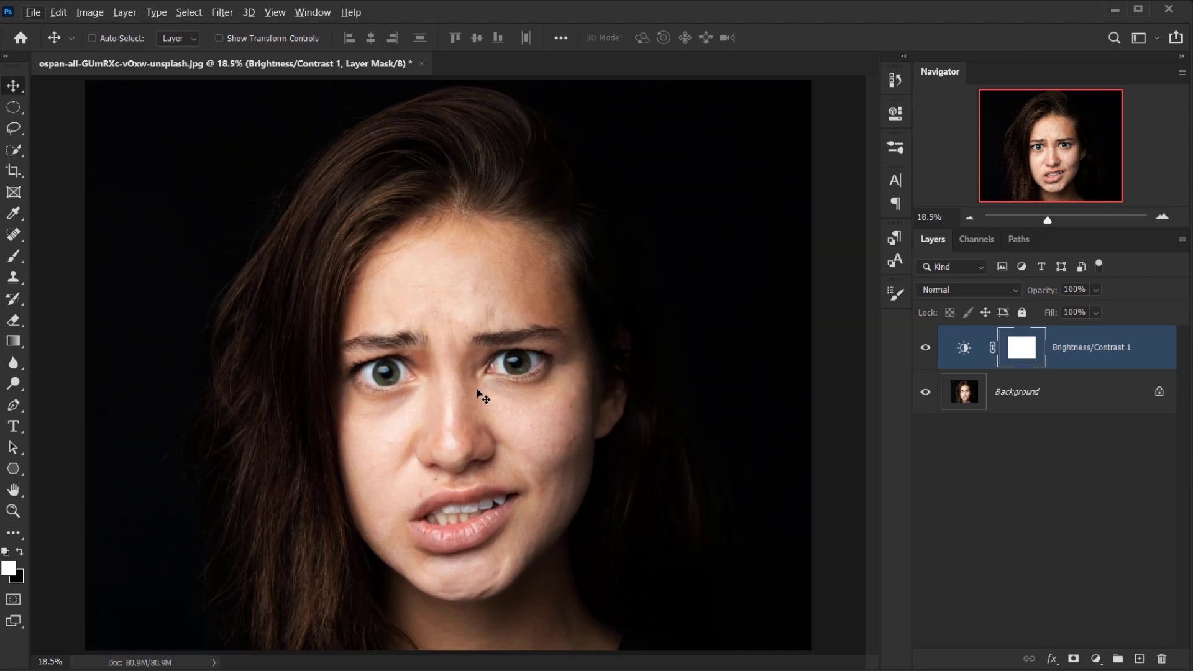
scroll(503, 365, down, 1)
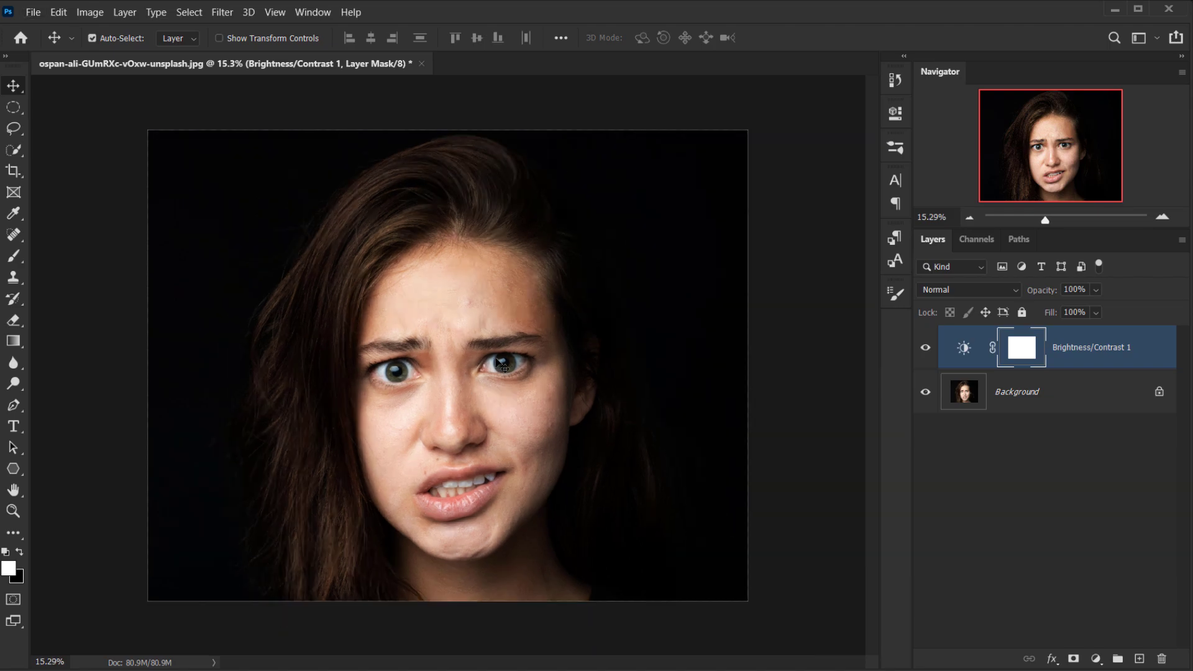
scroll(502, 366, up, 1)
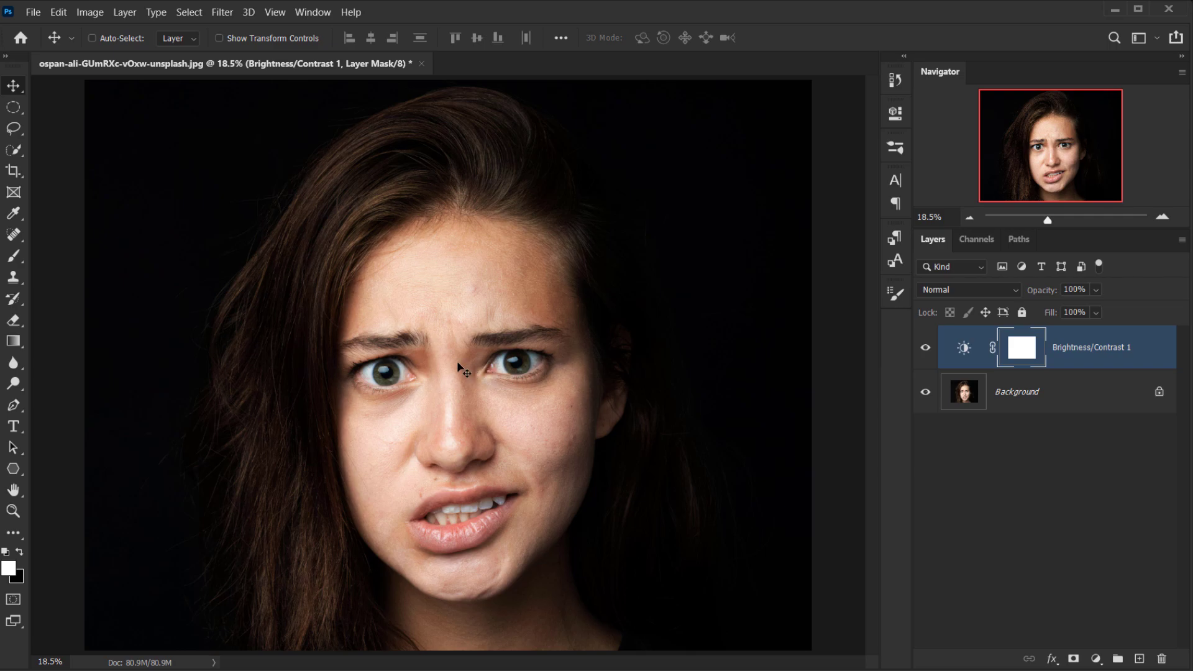
Add a Hue/Saturation adjustment layer with Saturation at -100 to remove all colour.
click(1095, 656)
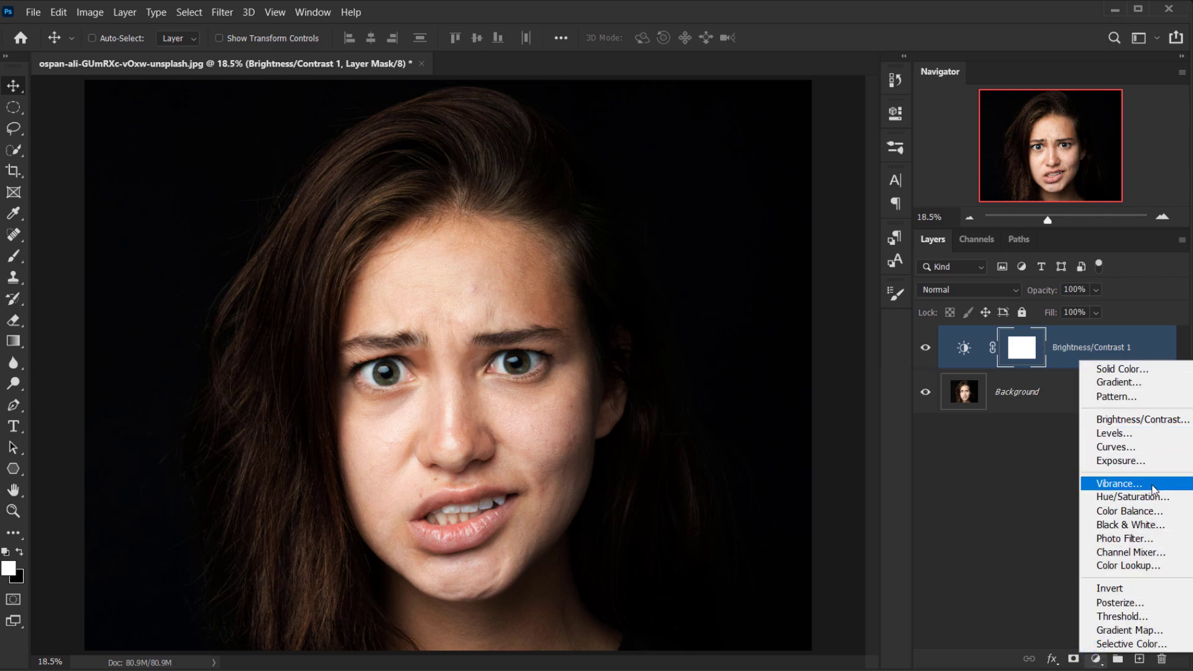
click(1159, 499)
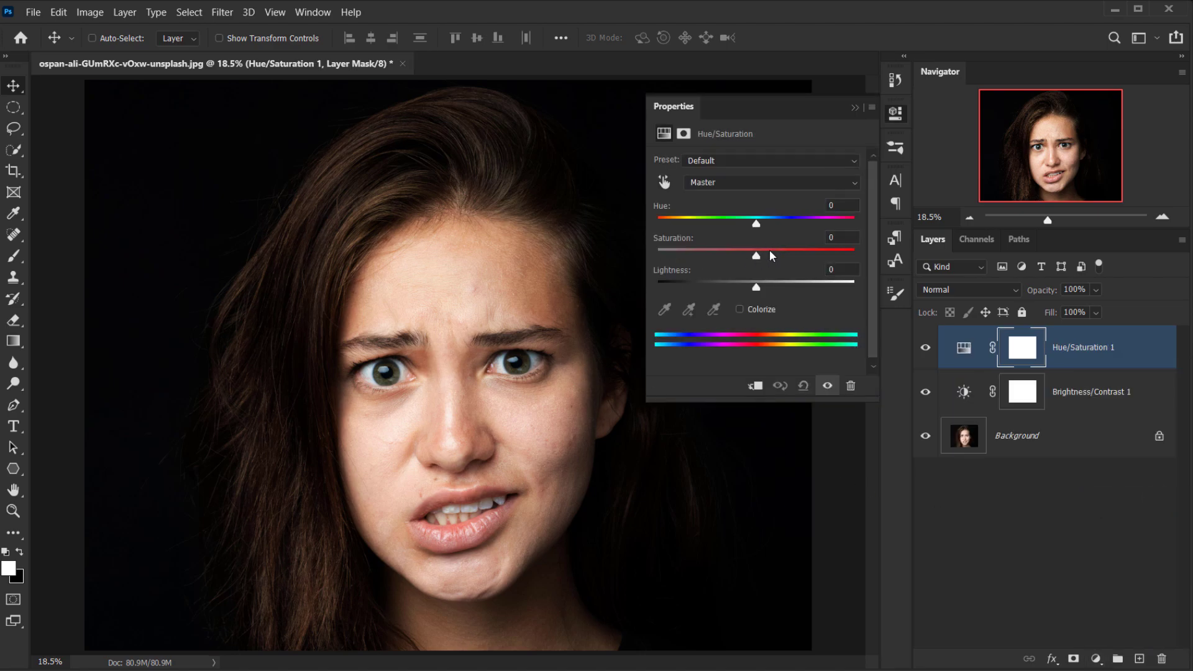
drag(757, 255, 622, 255)
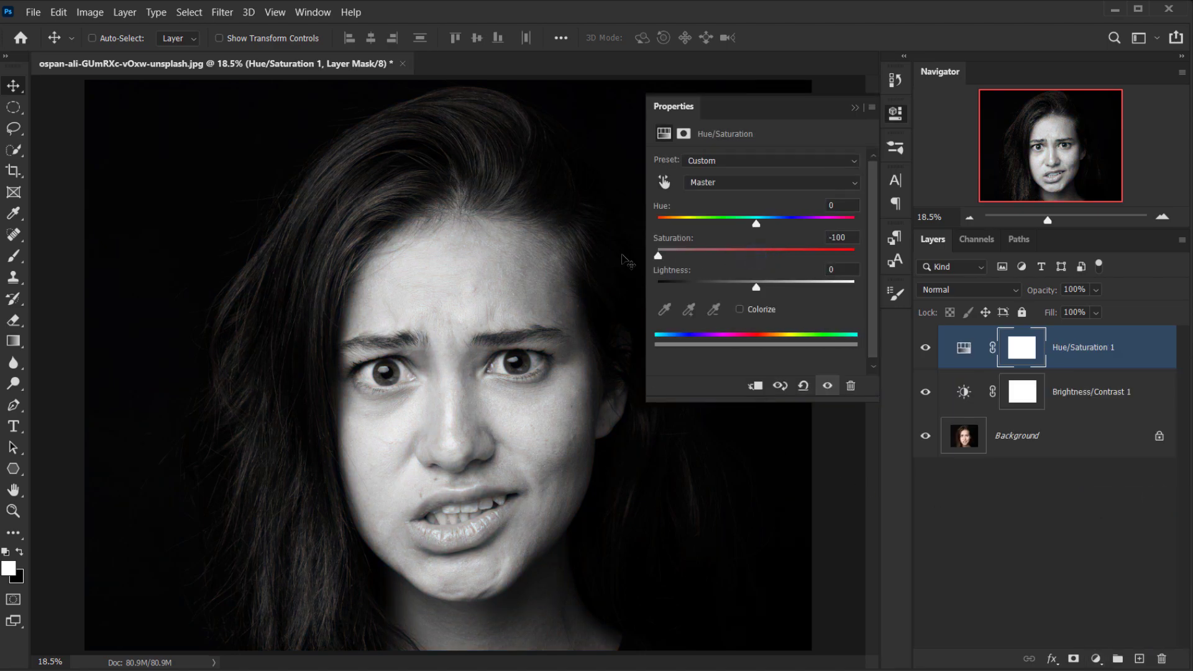
click(856, 107)
click(1098, 365)
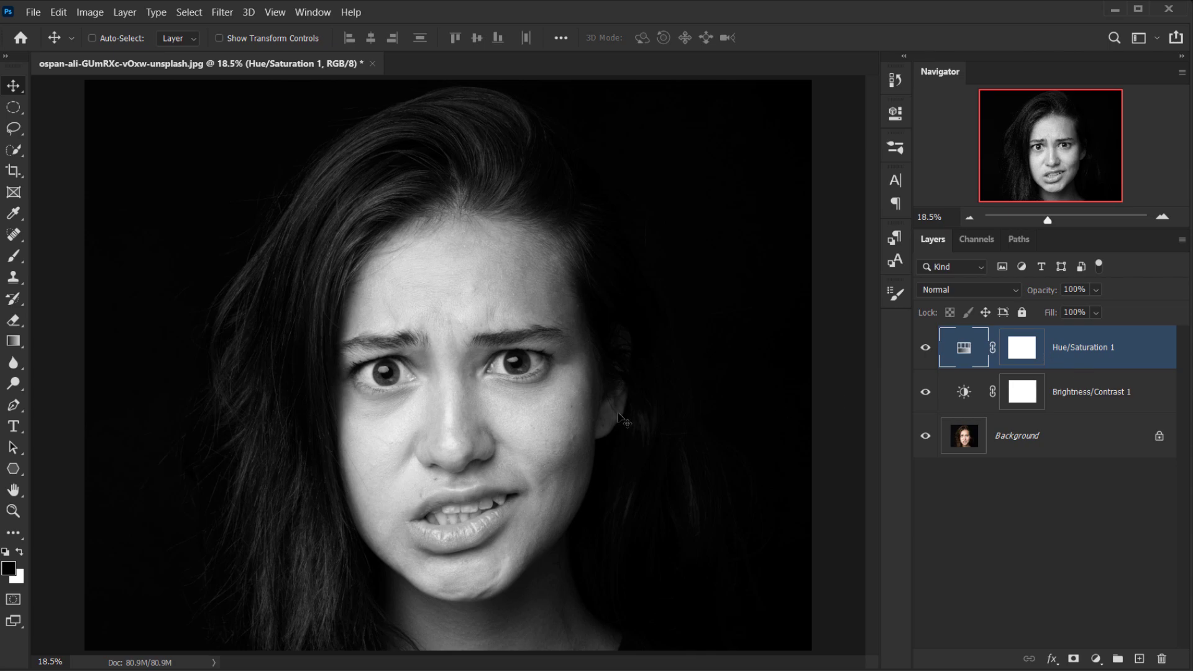
scroll(622, 422, down, 1)
scroll(452, 403, up, 1)
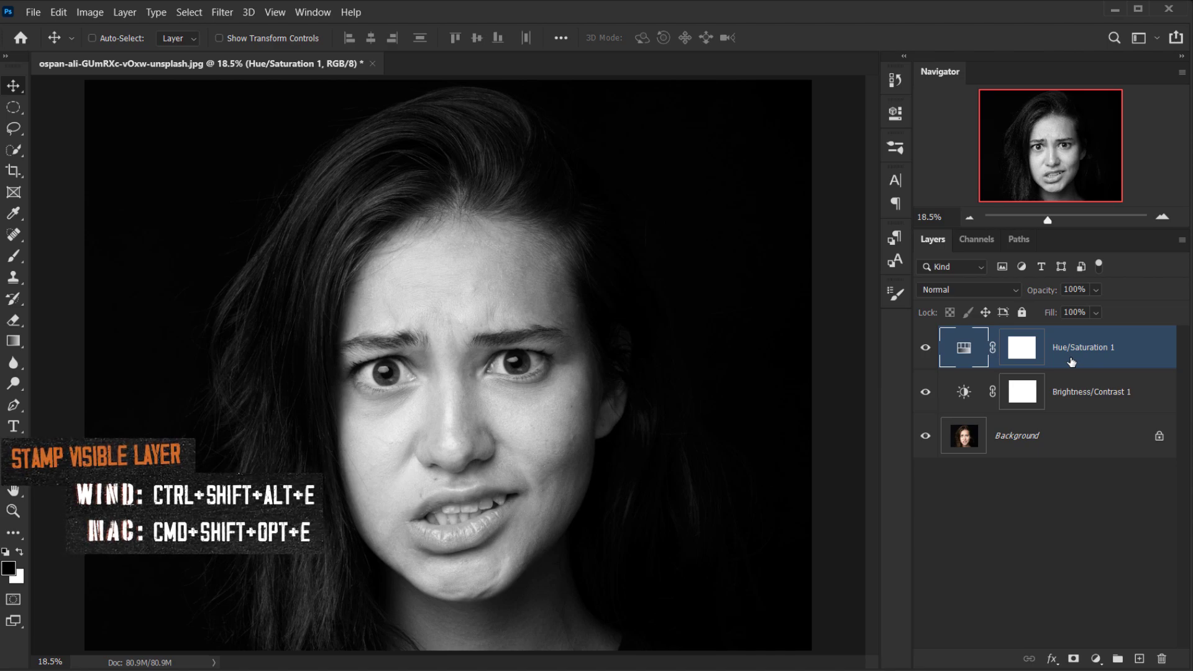
Stamp all visible layers into a new layer named 'Merged'.
key(ctrl+shift+alt+e)
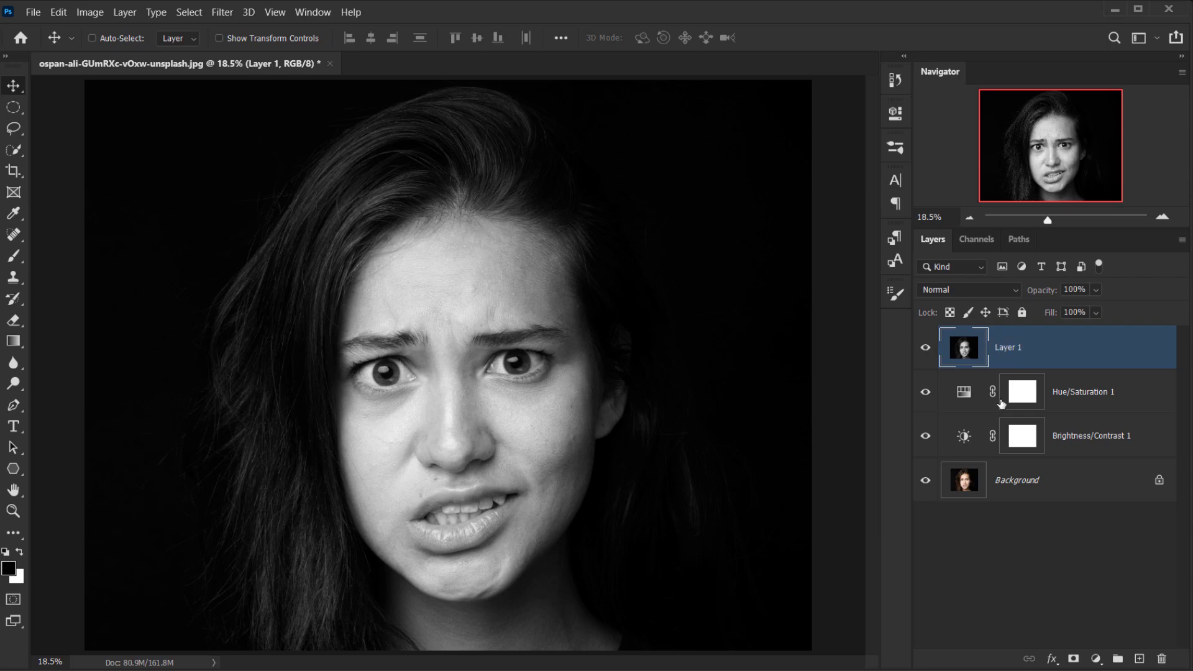
double_click(1002, 350)
click(980, 354)
double_click(1014, 351)
text(Merged)
key(Return)
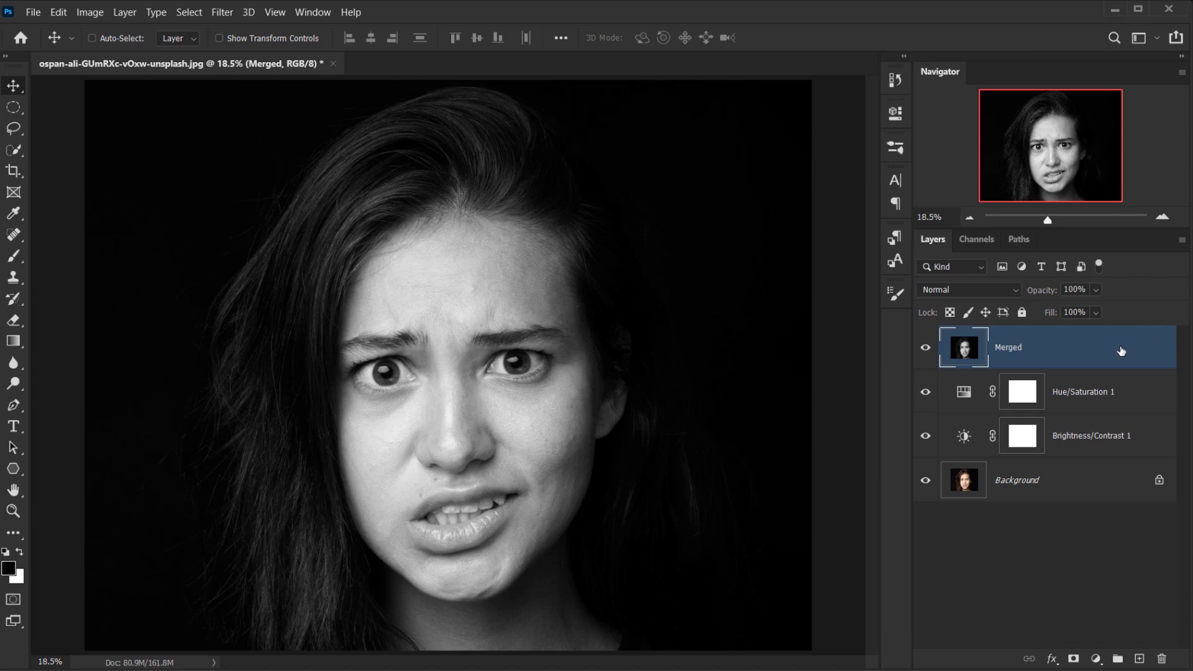
Convert the Merged layer into a smart object.
right_click(1060, 349)
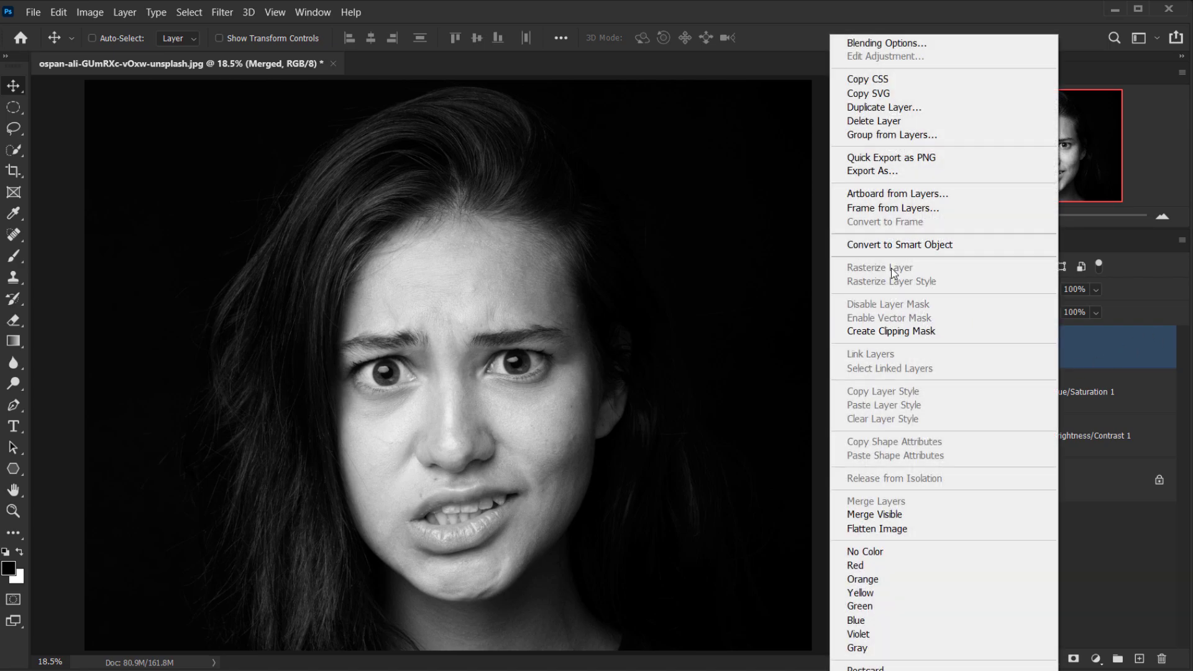
click(872, 244)
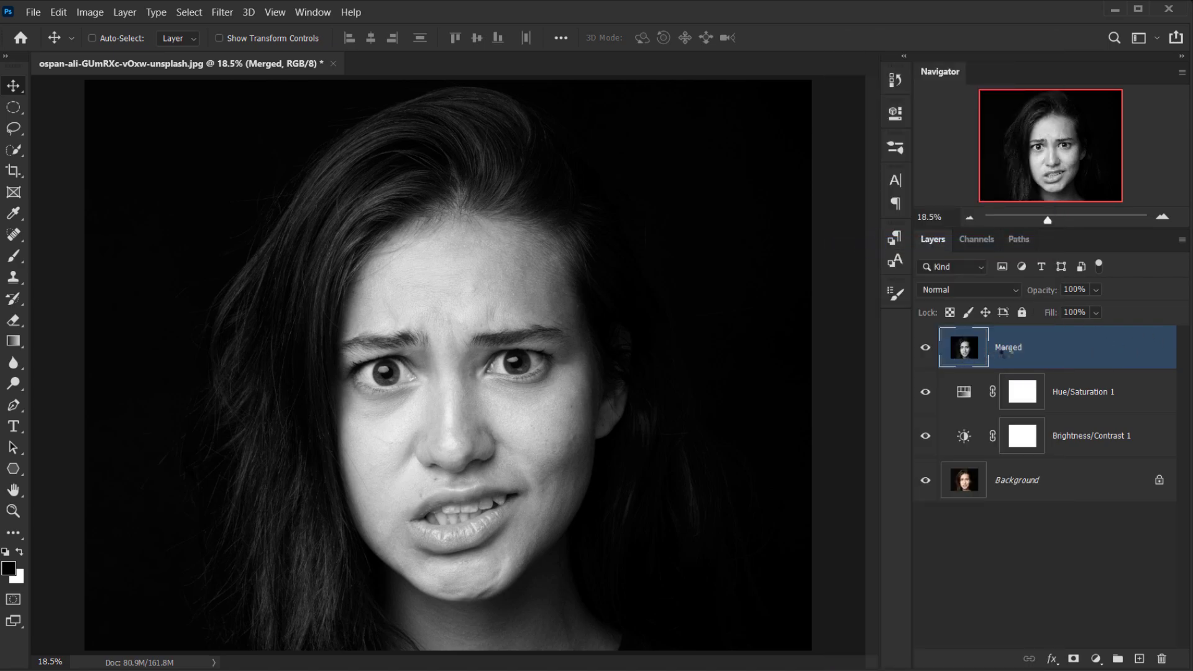
click(224, 16)
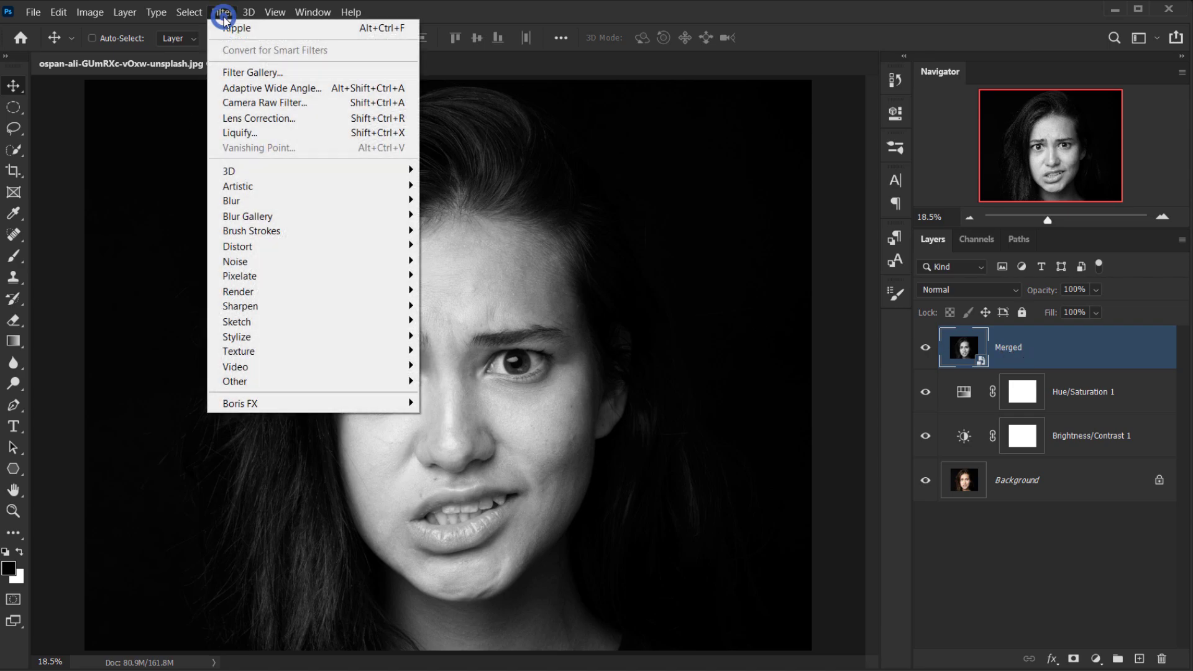
Apply the Texture > Grain filter in the Filter Gallery, lowering Intensity to about 30.
click(249, 75)
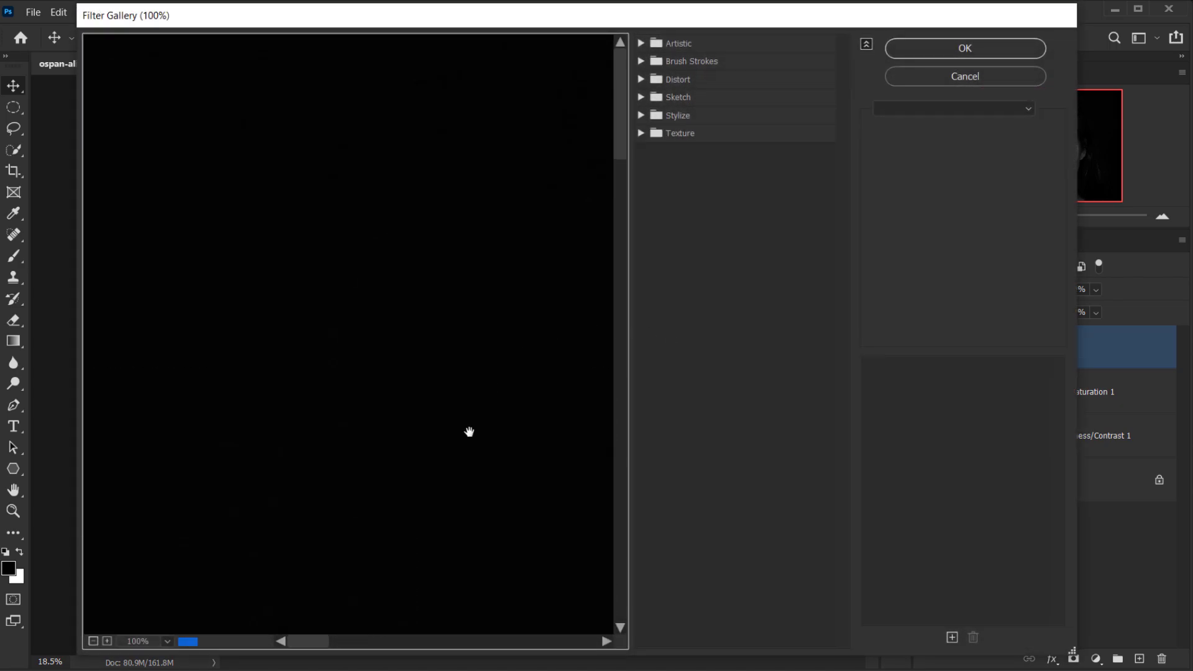
click(93, 641)
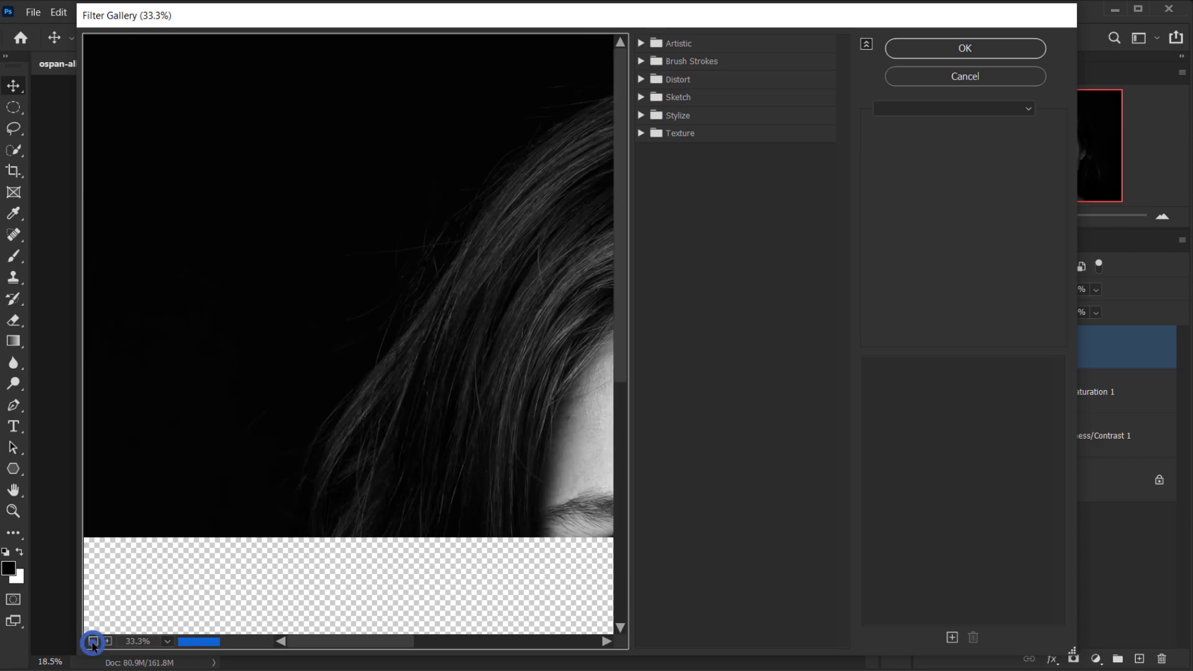
click(93, 641)
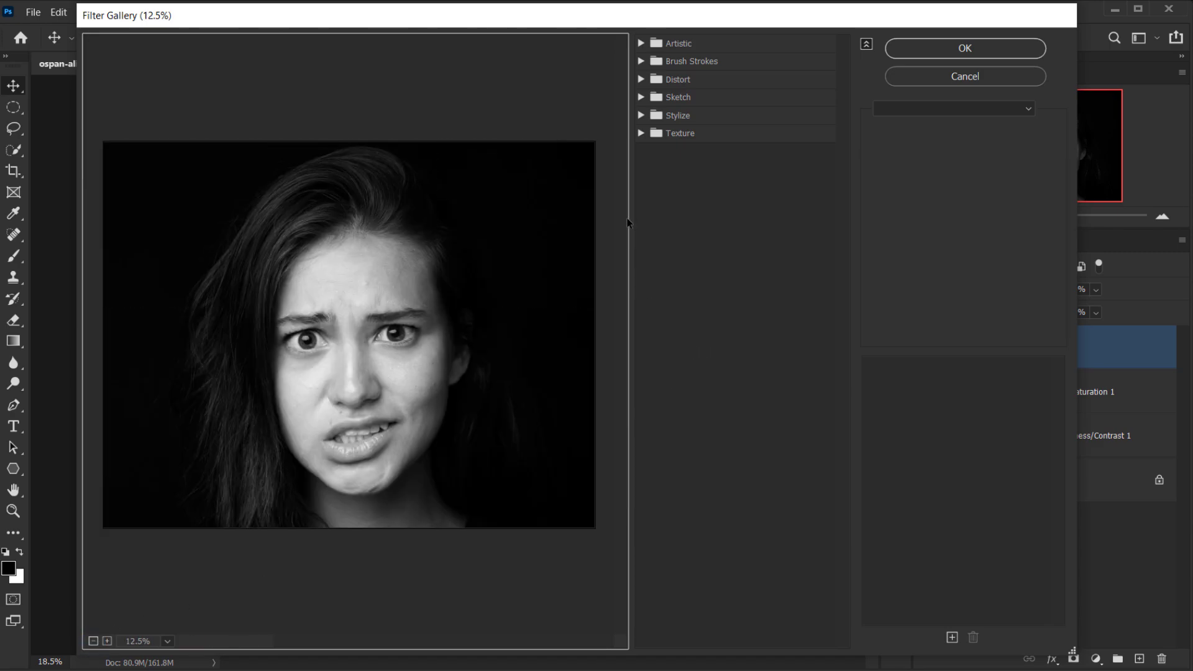
click(641, 134)
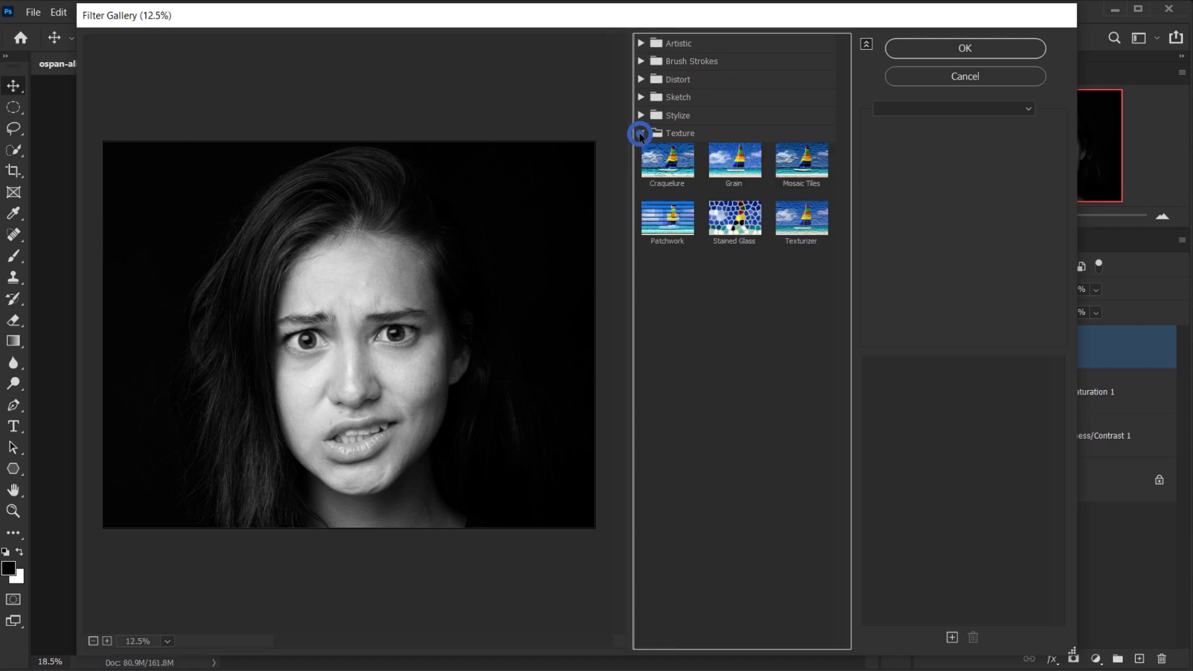
click(732, 186)
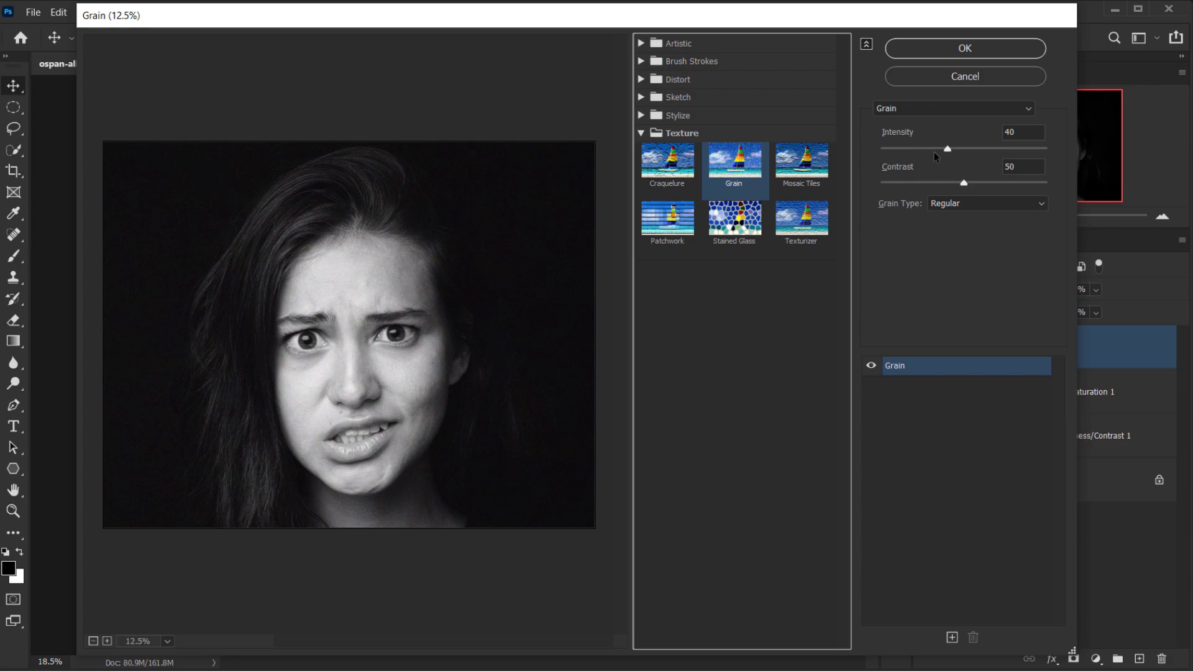
drag(947, 150, 931, 151)
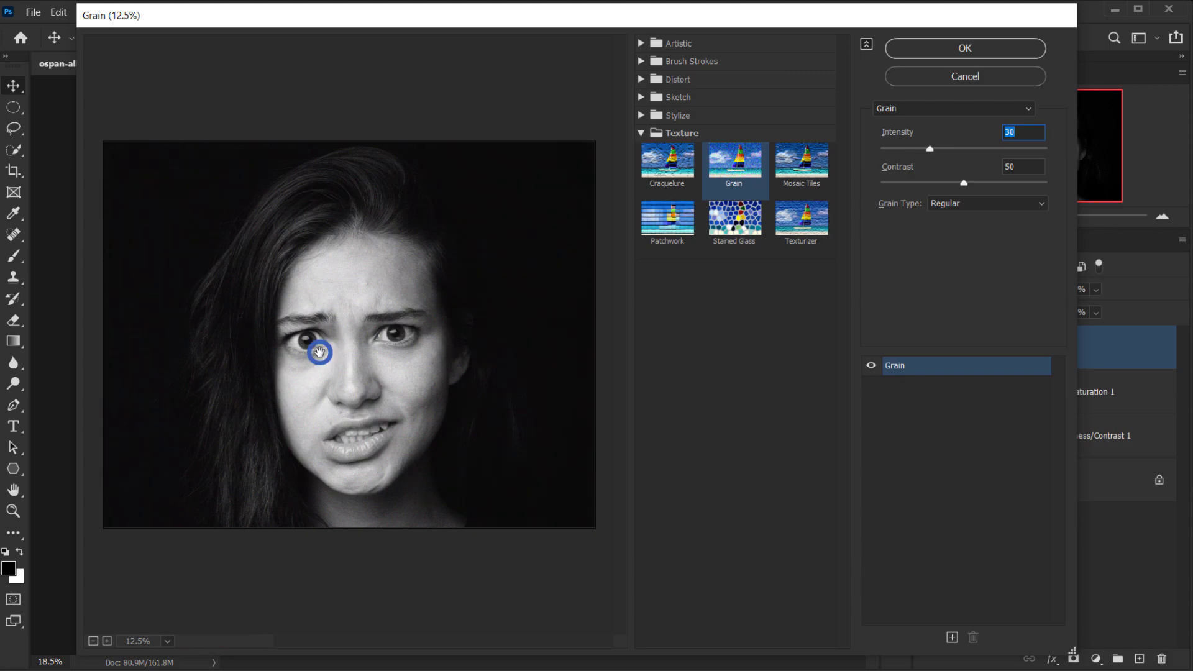
Inspect the face up close and settle Grain at Intensity 40, Contrast 50, Regular type.
click(107, 641)
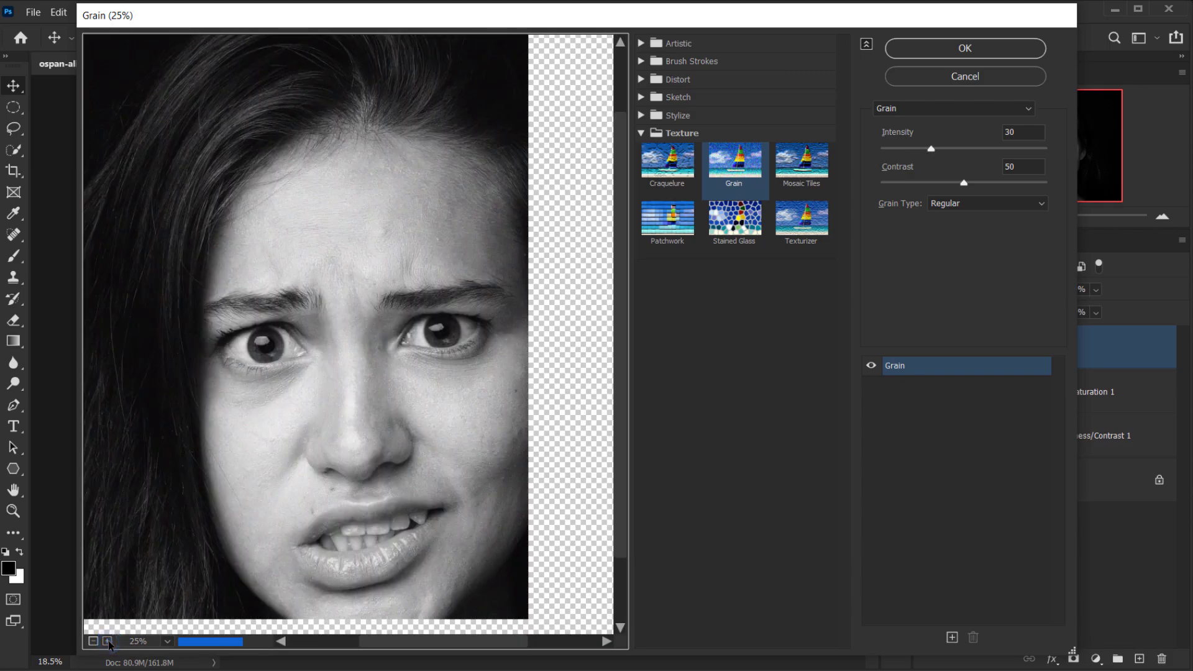
drag(400, 465, 254, 298)
drag(373, 314, 255, 460)
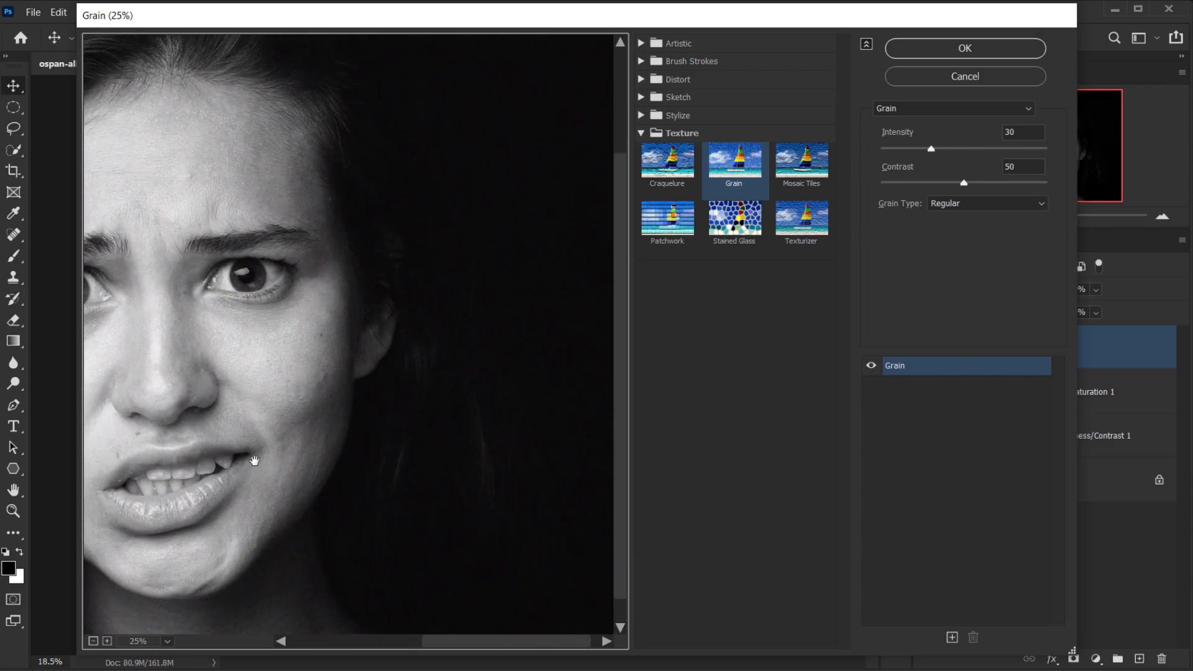
click(107, 641)
drag(373, 405, 364, 362)
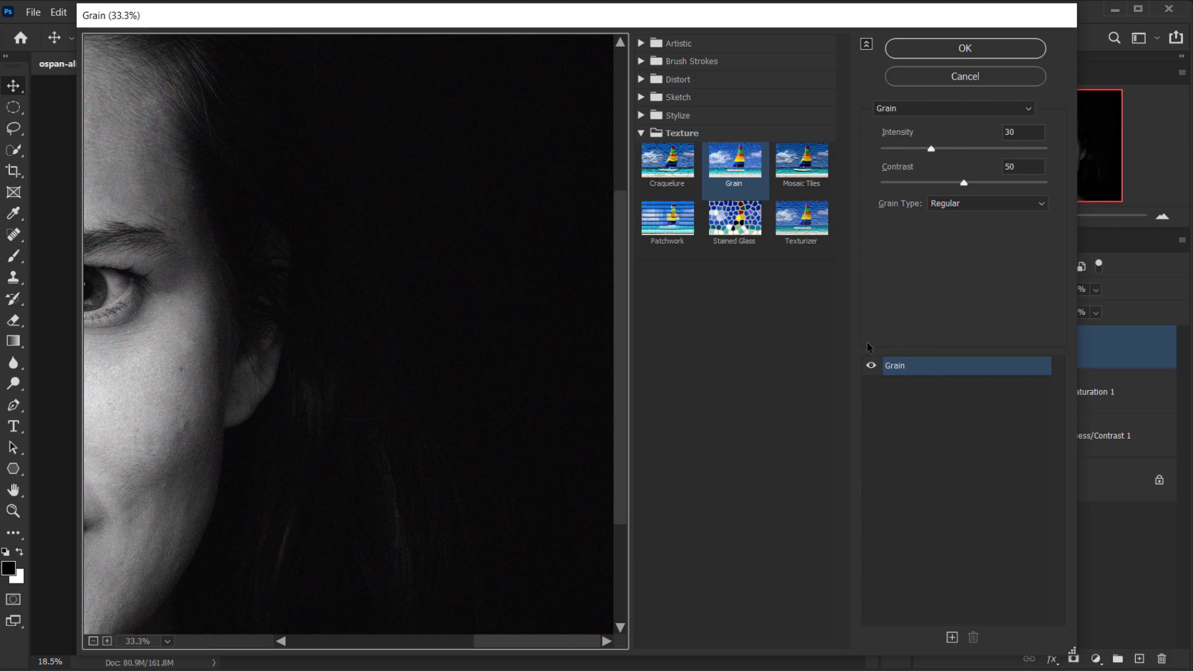
click(869, 365)
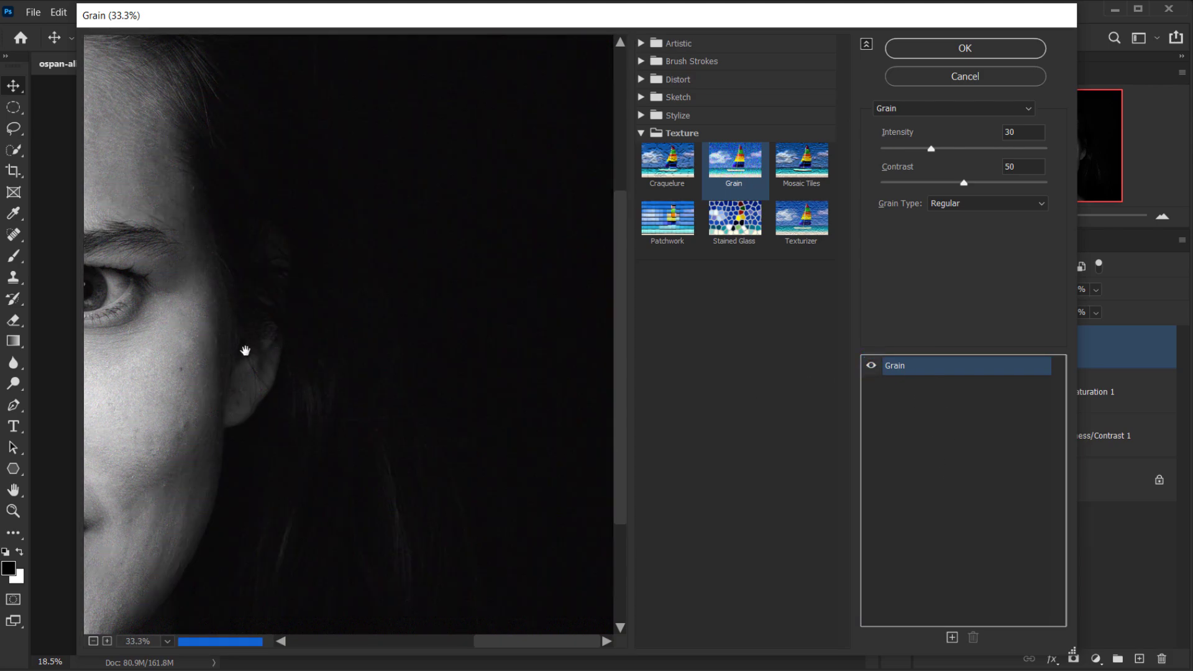
drag(968, 184, 958, 187)
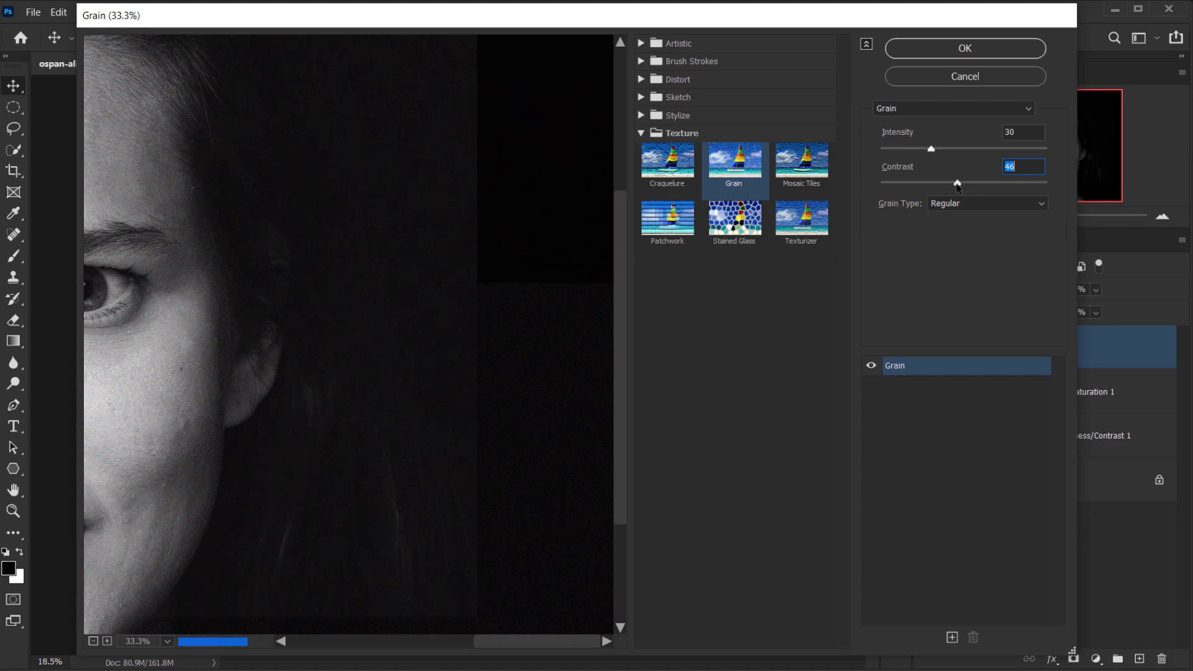
click(931, 148)
drag(931, 148, 968, 182)
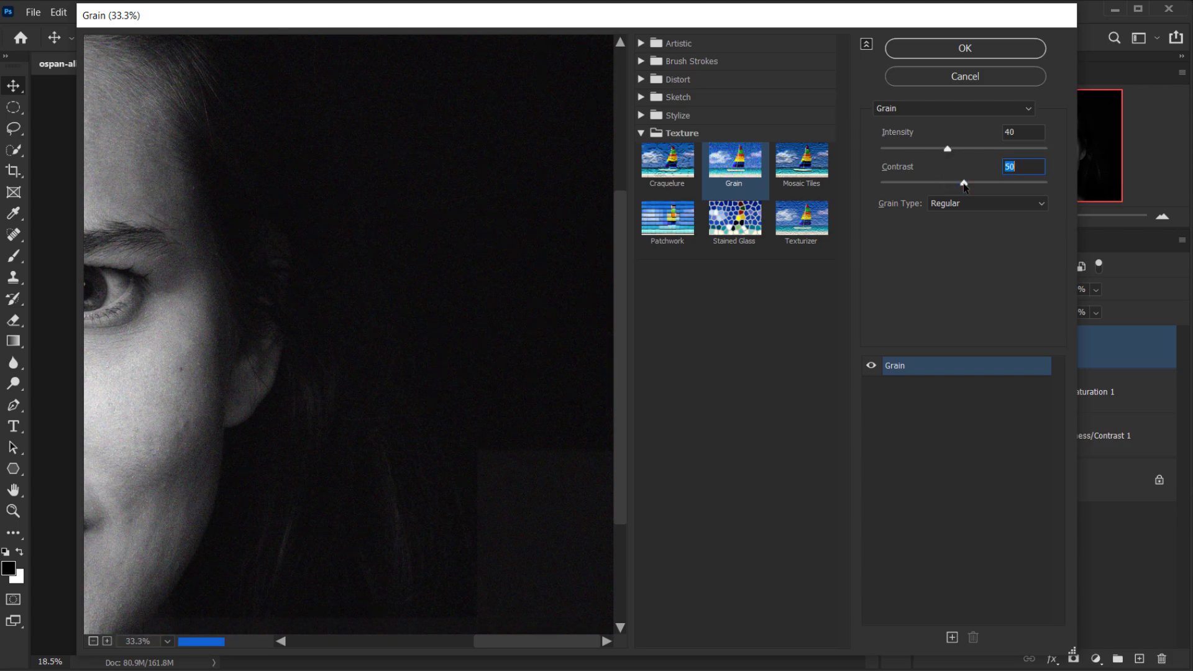
click(93, 641)
drag(378, 342, 509, 290)
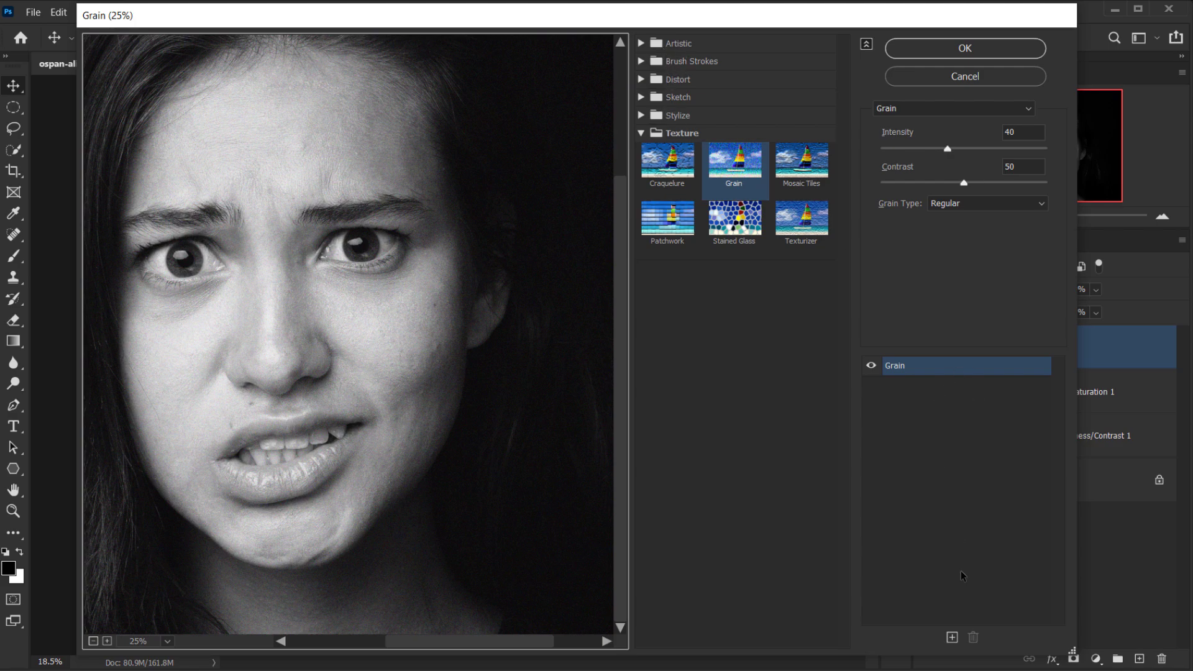
Stack a second effect layer above Grain in the Filter Gallery, ready to become a Sketch filter.
click(953, 639)
click(491, 345)
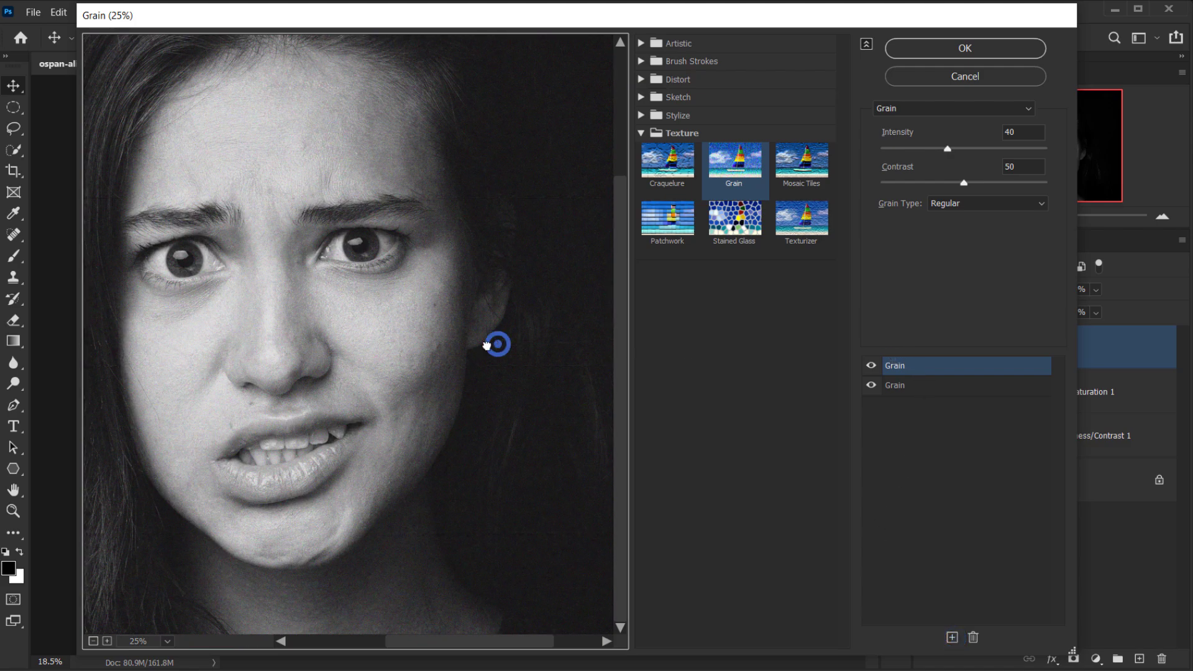
drag(486, 346, 457, 354)
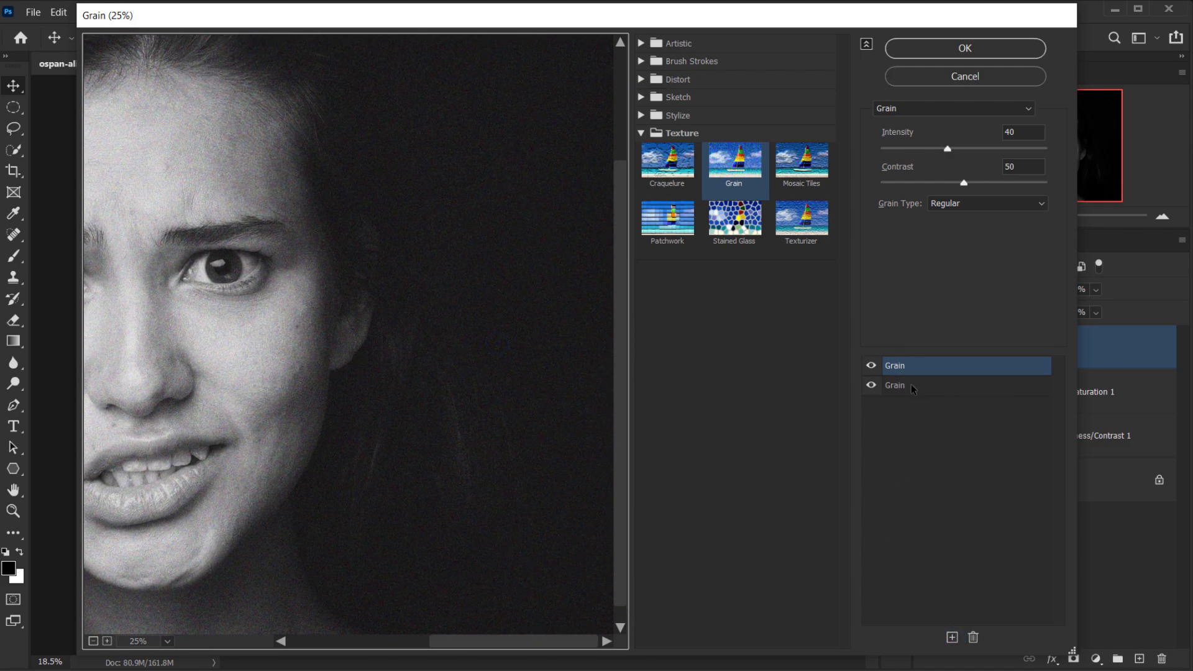
drag(381, 338, 340, 362)
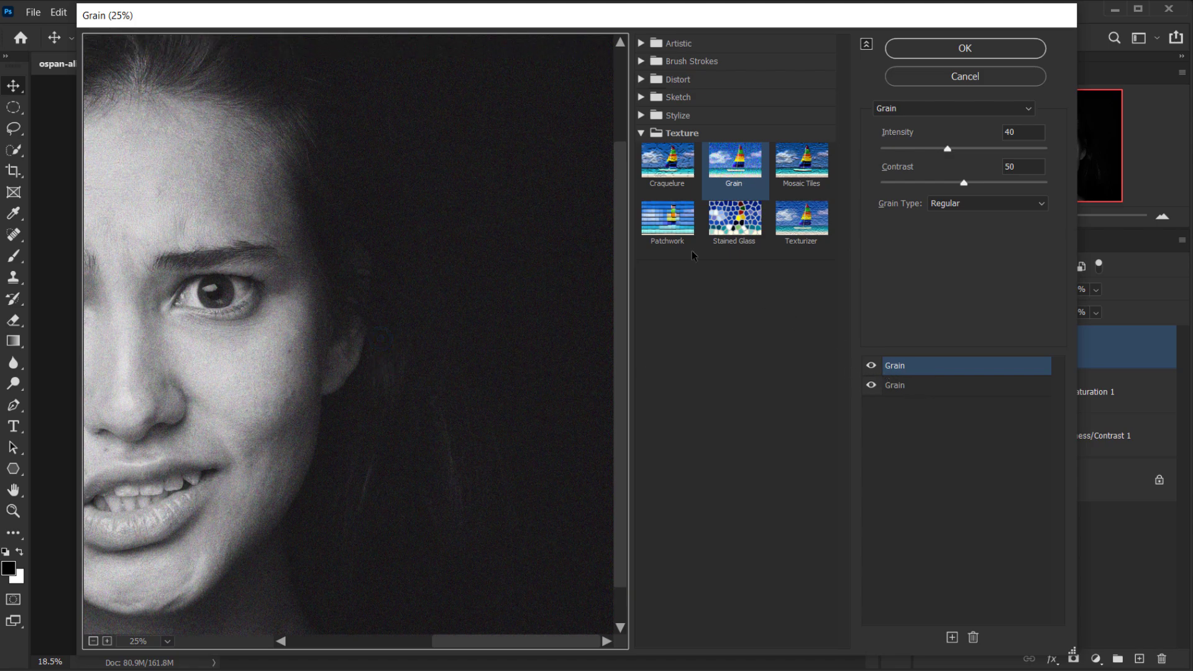
click(644, 133)
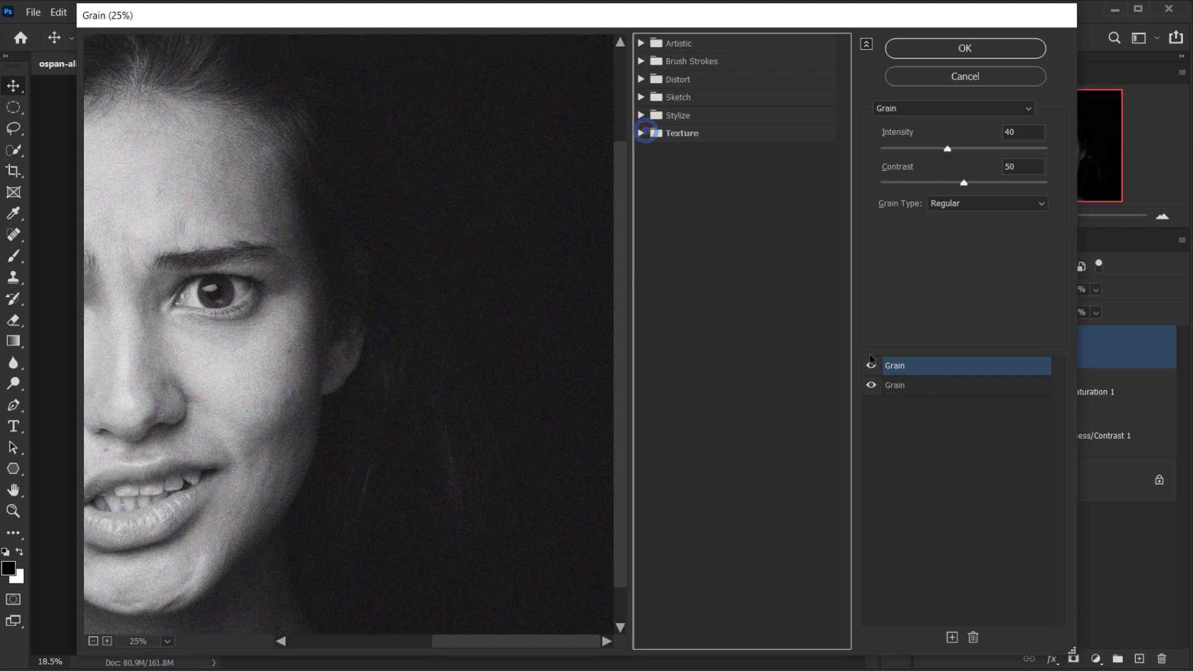
click(902, 371)
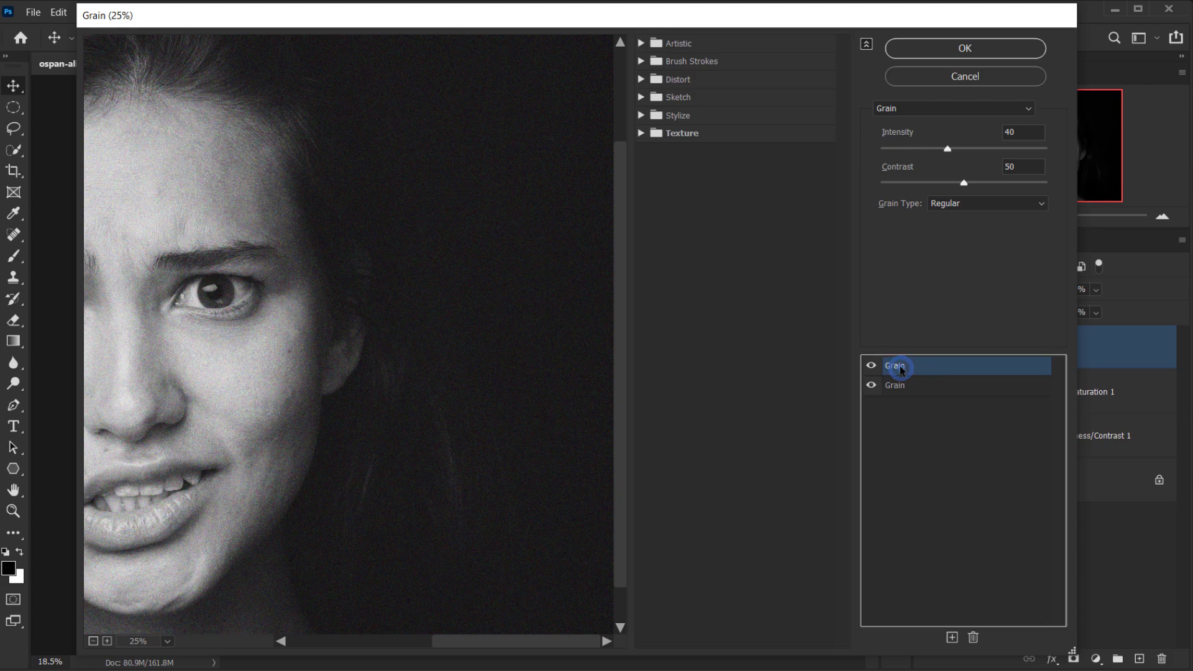
click(642, 97)
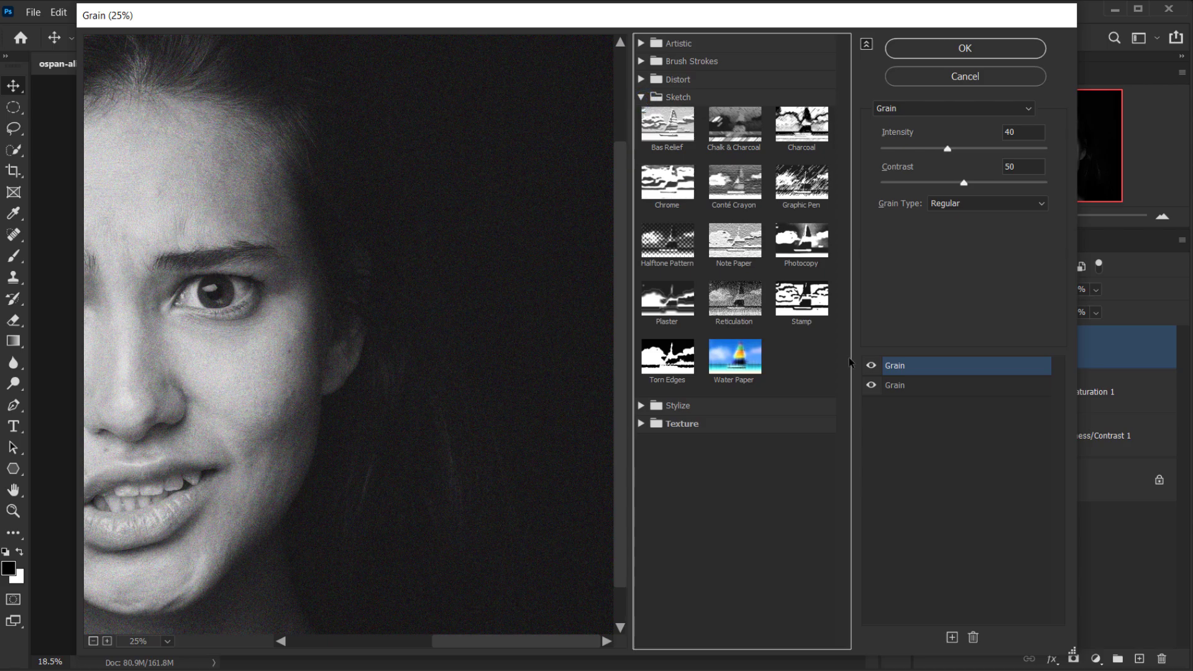
Swap the top effect to the Stamp filter and reduce its Smoothness to 1.
click(802, 314)
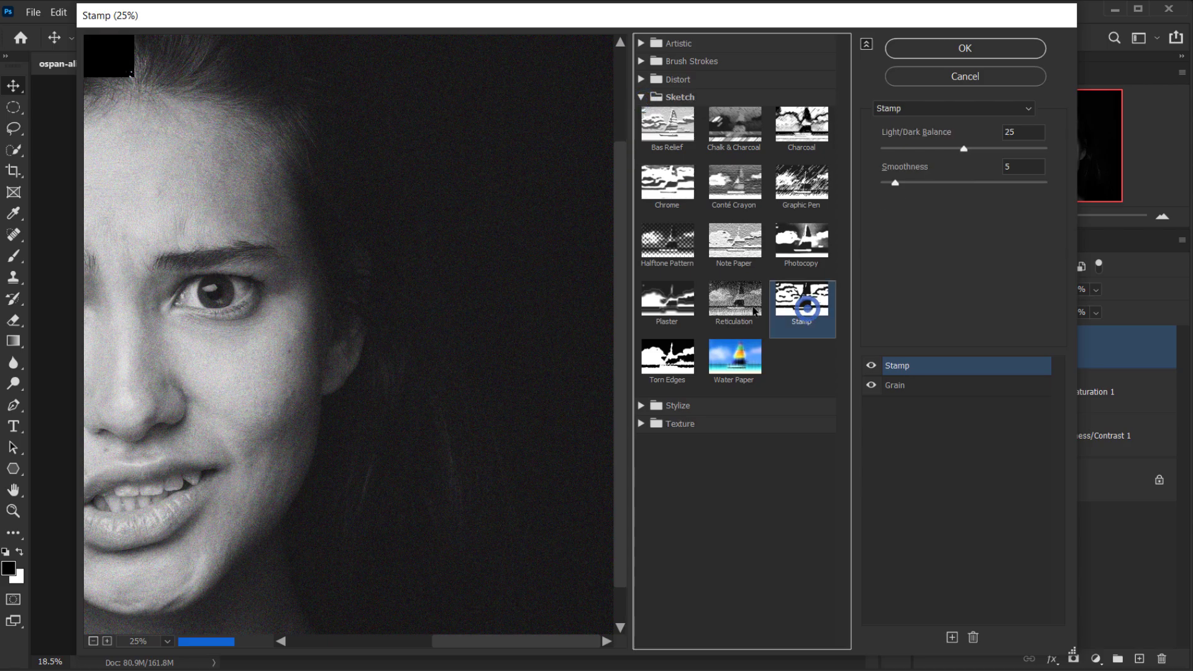
click(298, 355)
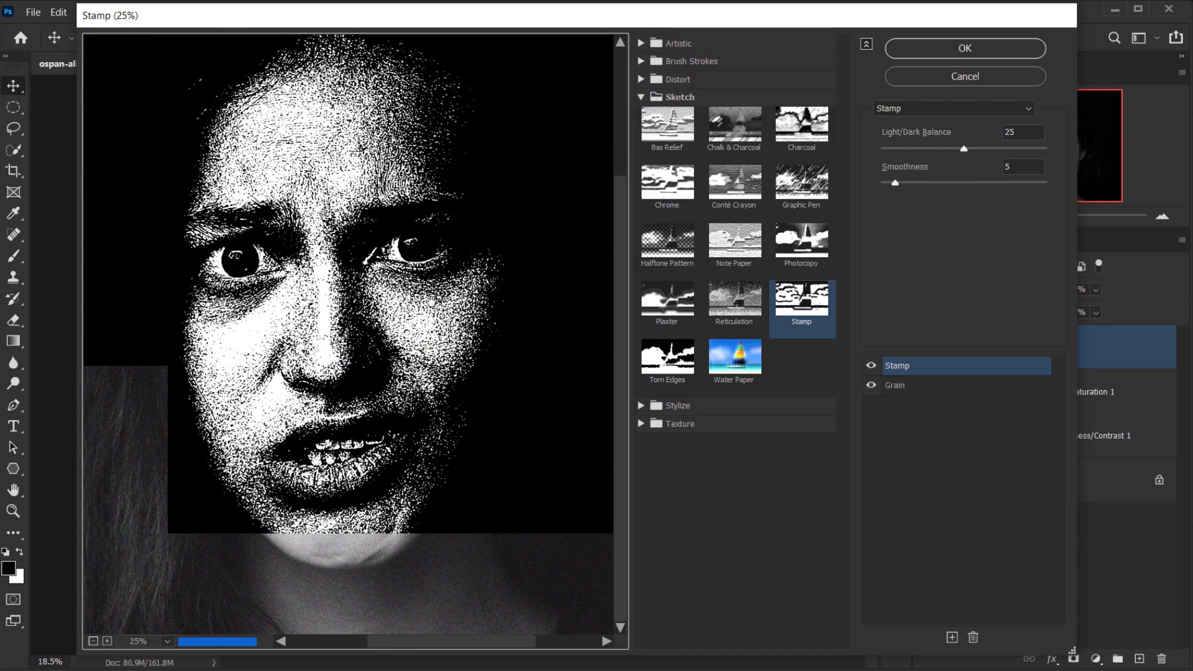
click(93, 641)
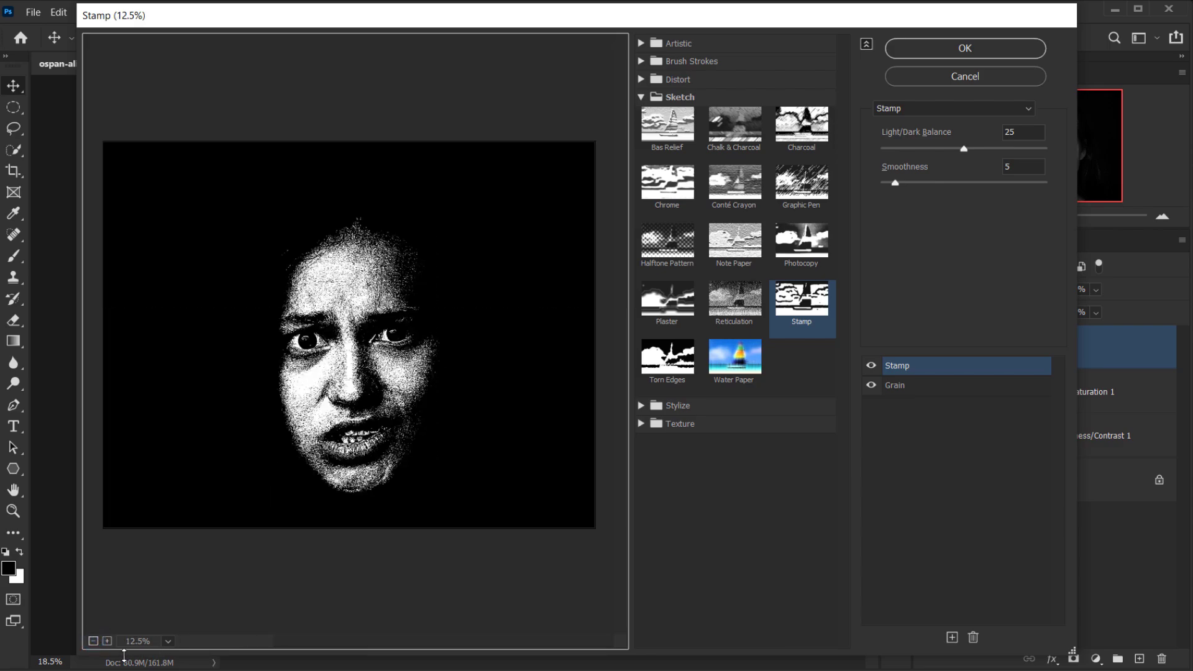
click(107, 641)
drag(383, 340, 378, 364)
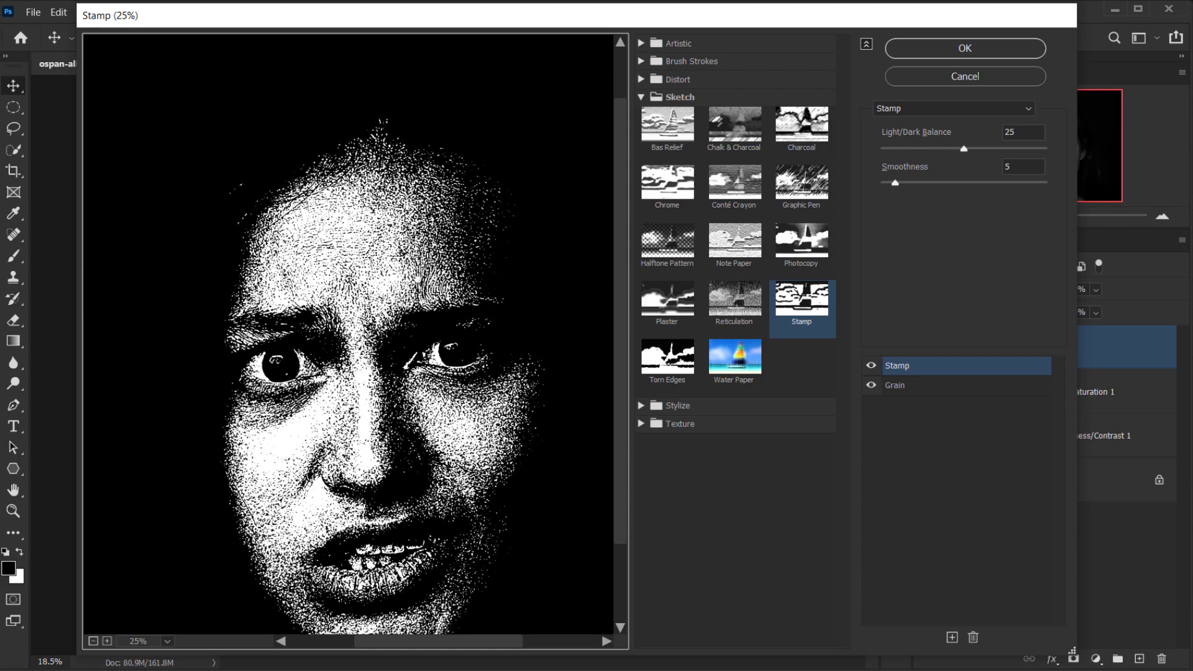
drag(493, 307, 459, 297)
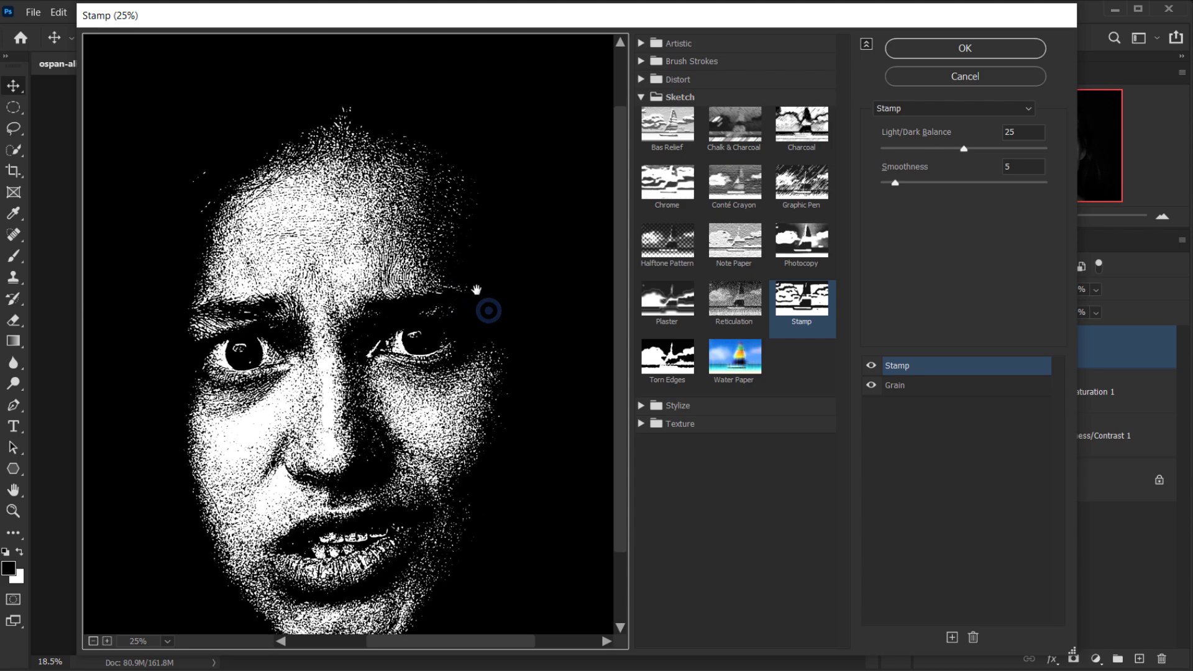
drag(895, 184, 883, 187)
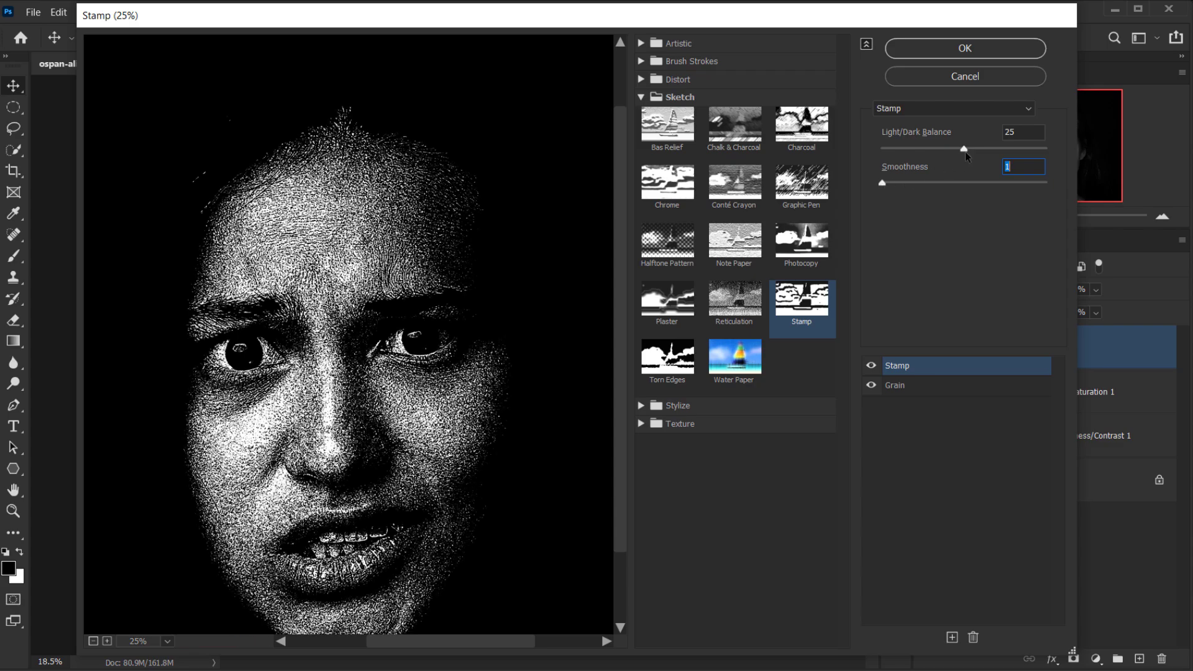
Lower the Stamp Light/Dark Balance to 2, checking the preview at 25% and 12.5%.
drag(965, 152, 889, 155)
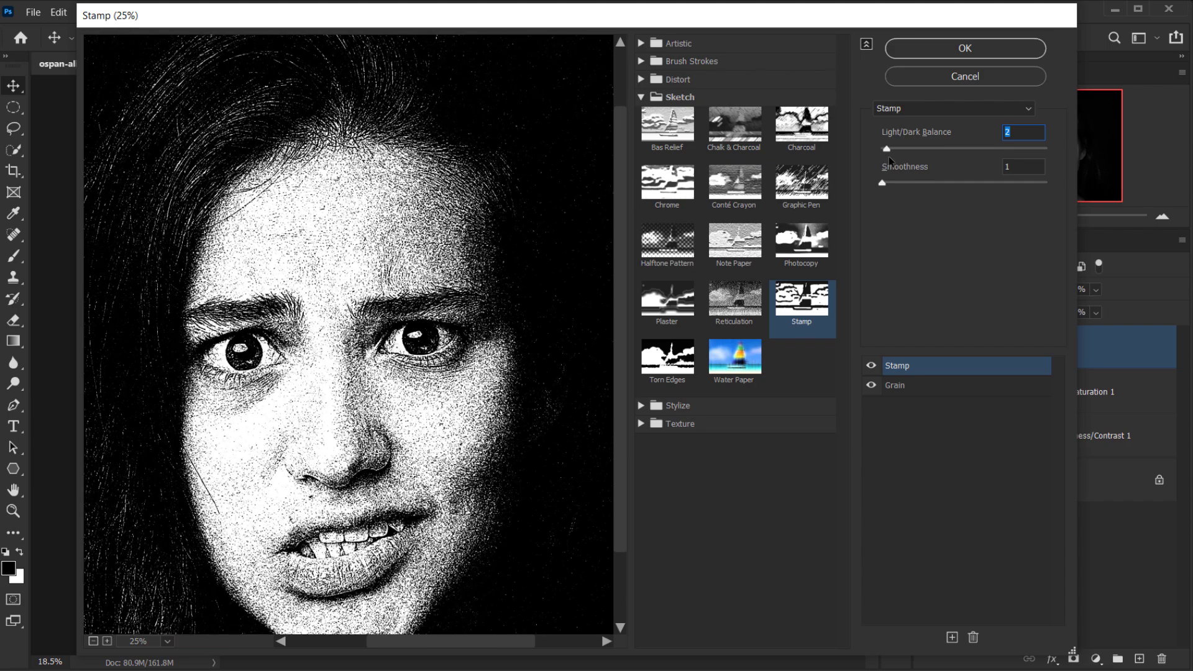
drag(889, 155, 893, 155)
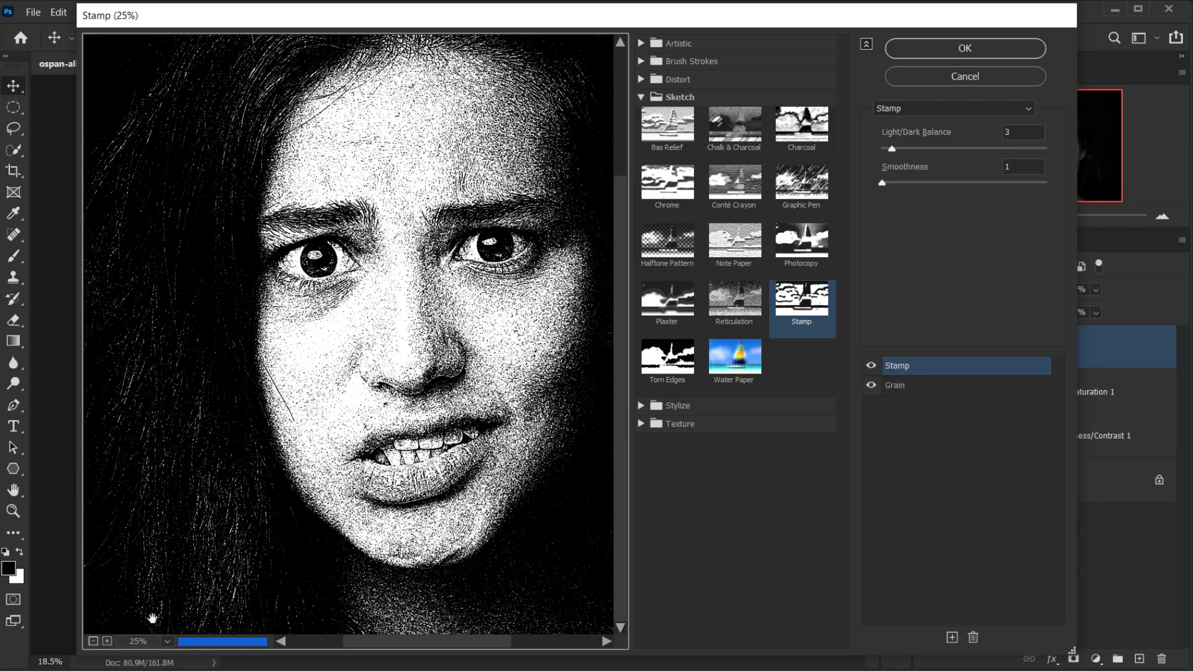
click(93, 642)
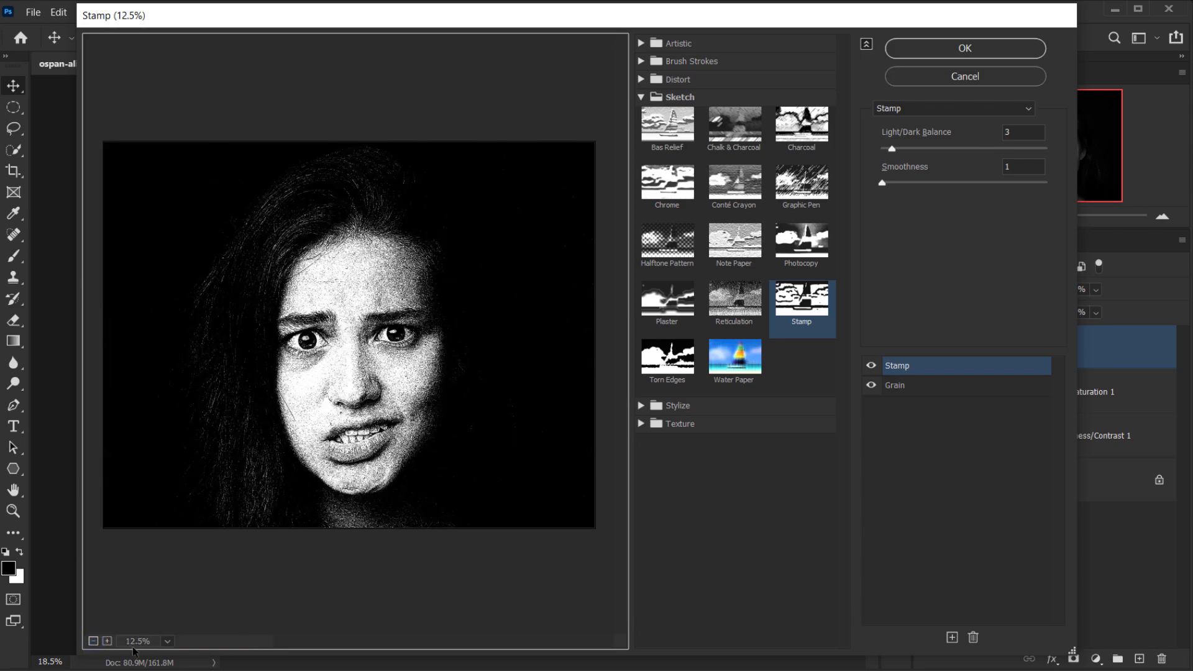
click(107, 641)
drag(321, 480, 330, 369)
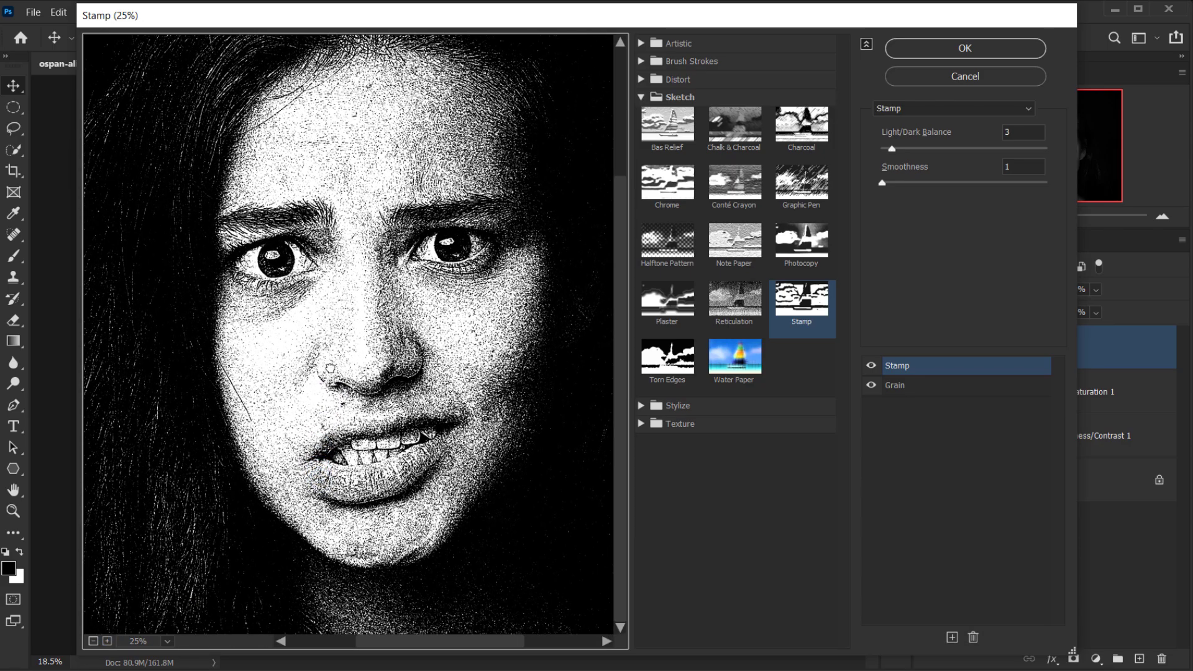
click(93, 641)
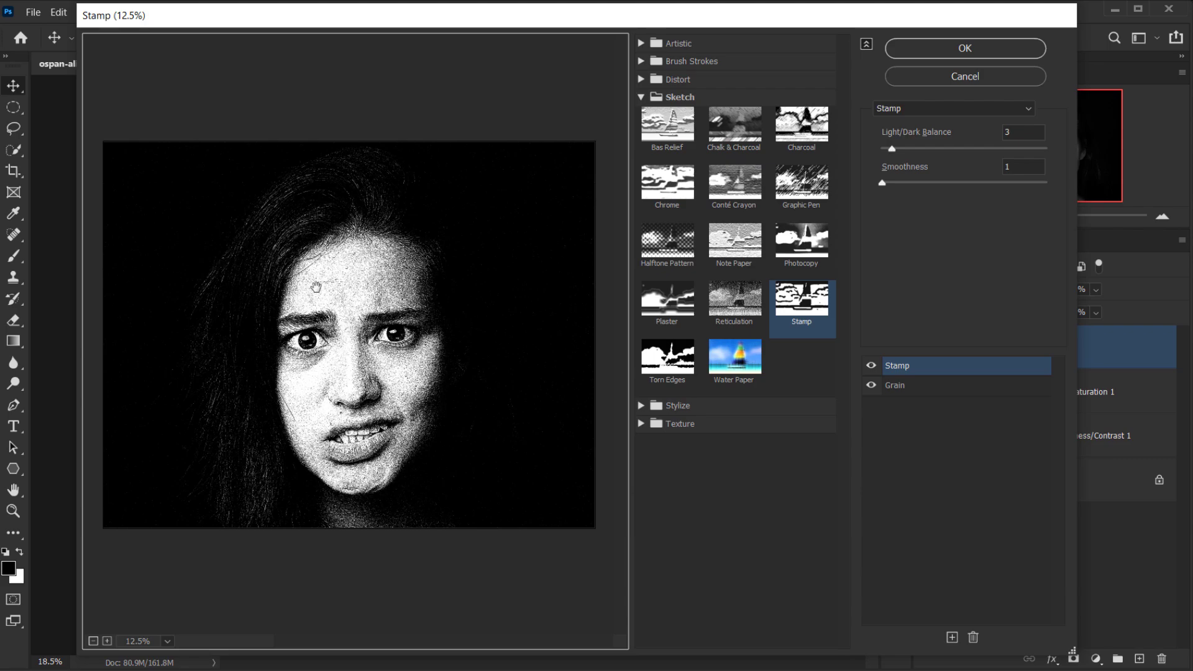
drag(892, 150, 896, 153)
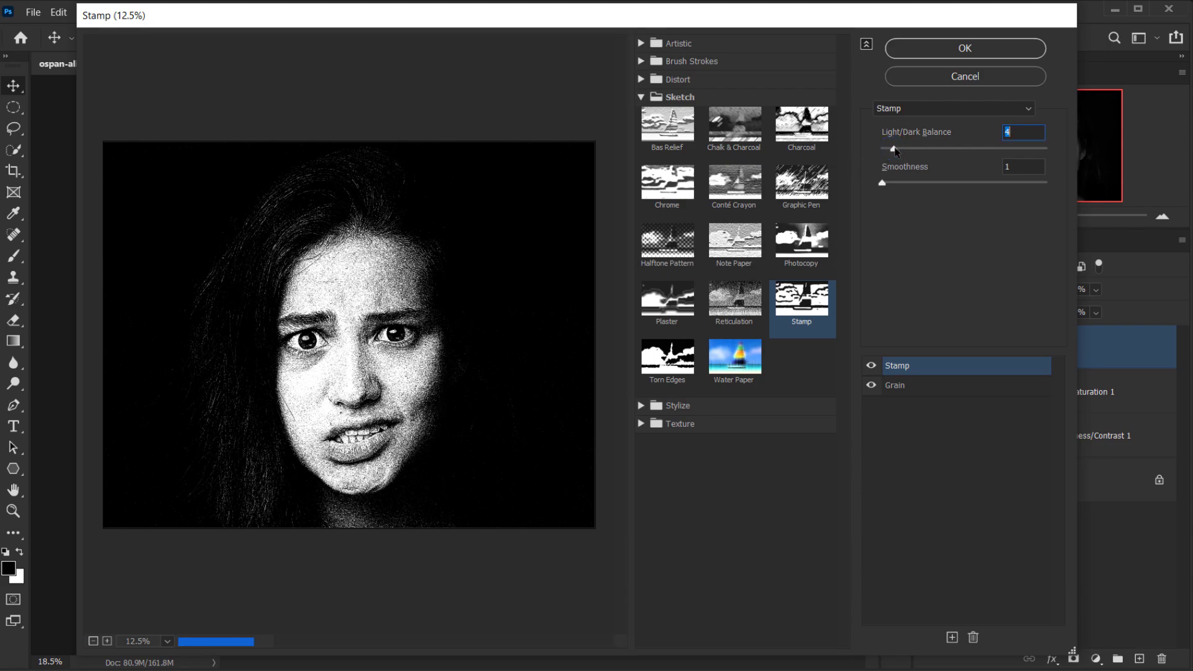
drag(897, 152, 893, 150)
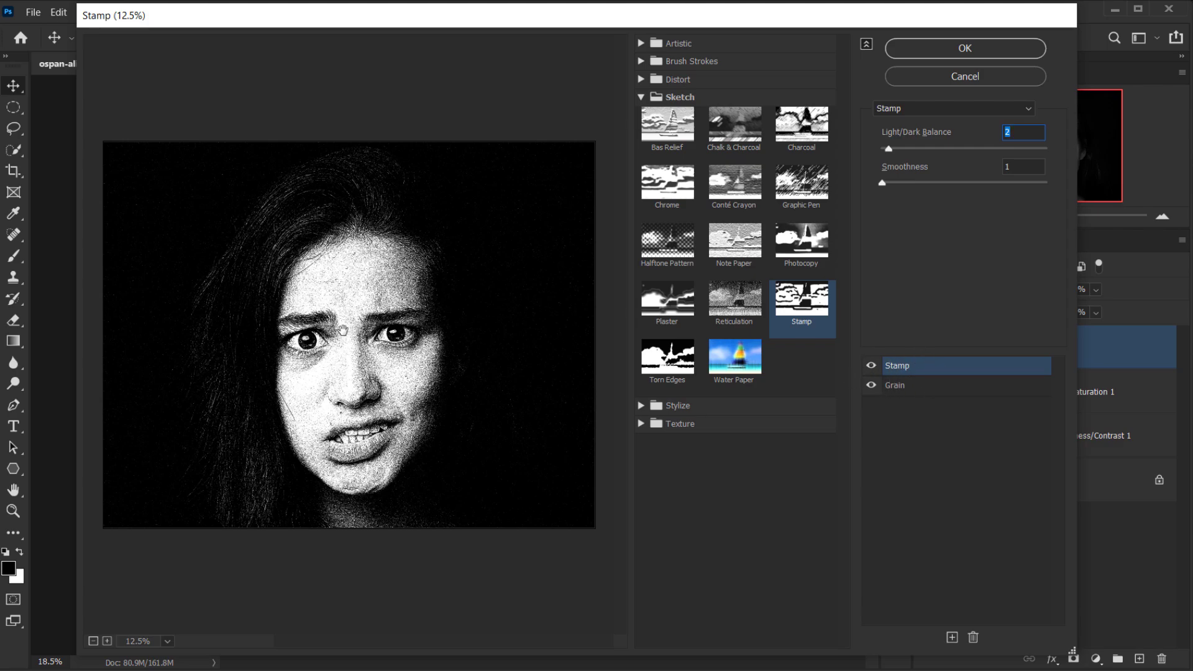
click(899, 386)
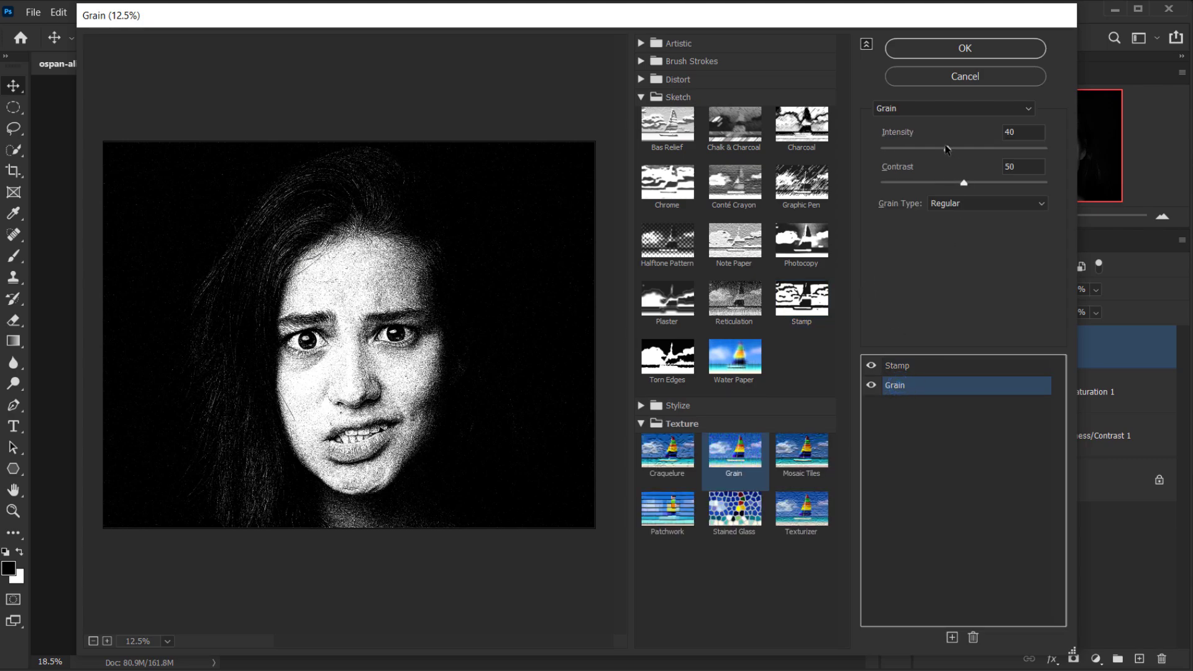
Set the underlying Grain effect to Intensity 30 and Contrast 44 with Regular grain.
drag(948, 150, 933, 151)
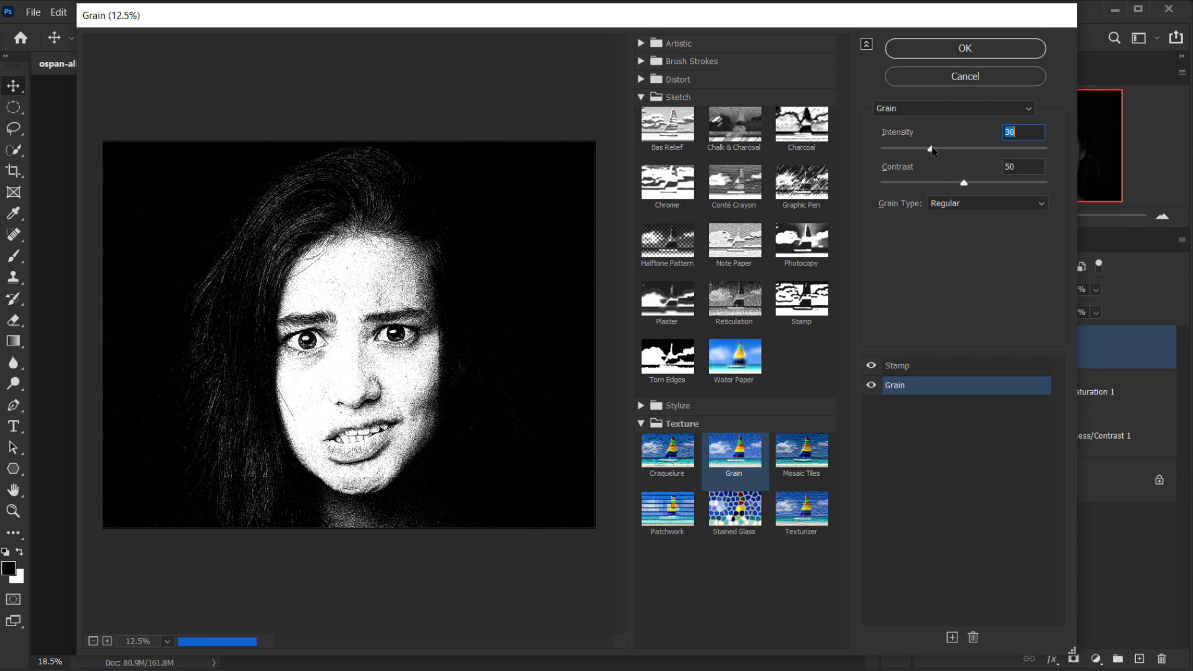
drag(932, 151, 928, 152)
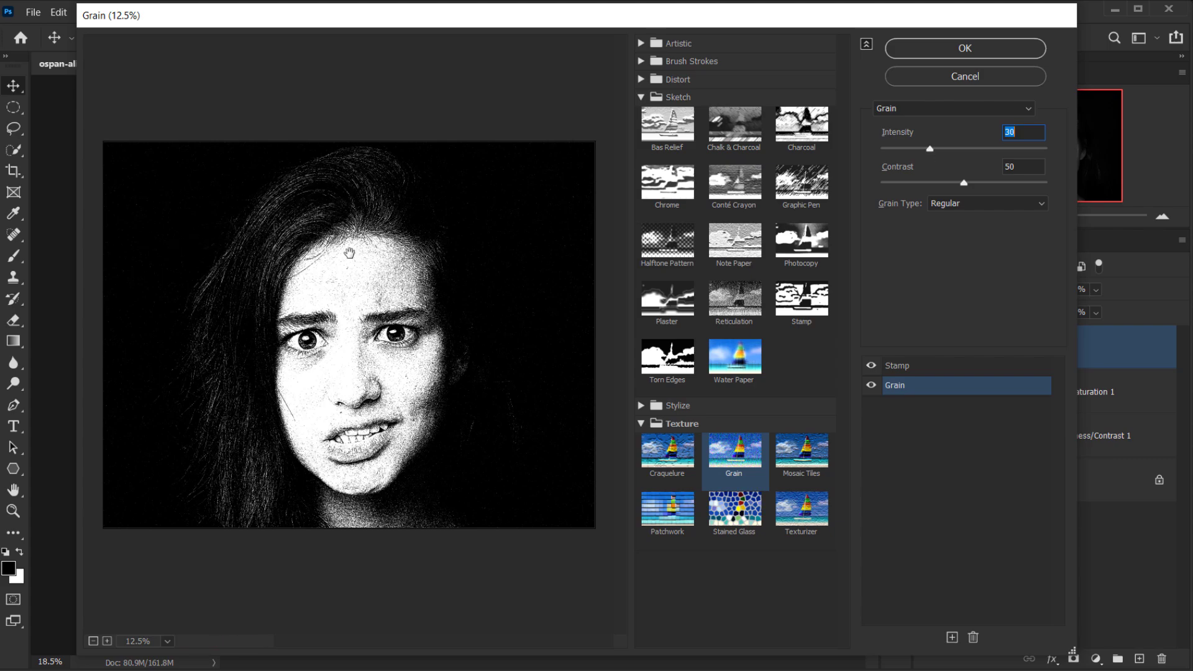
drag(966, 184, 954, 184)
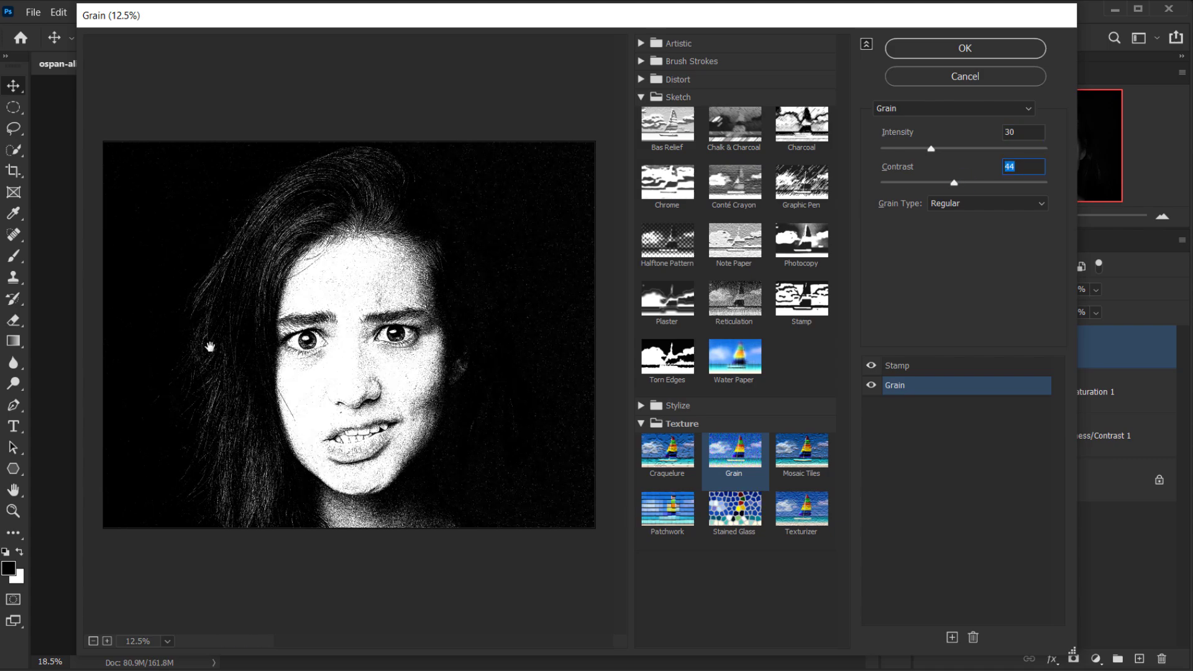
click(176, 317)
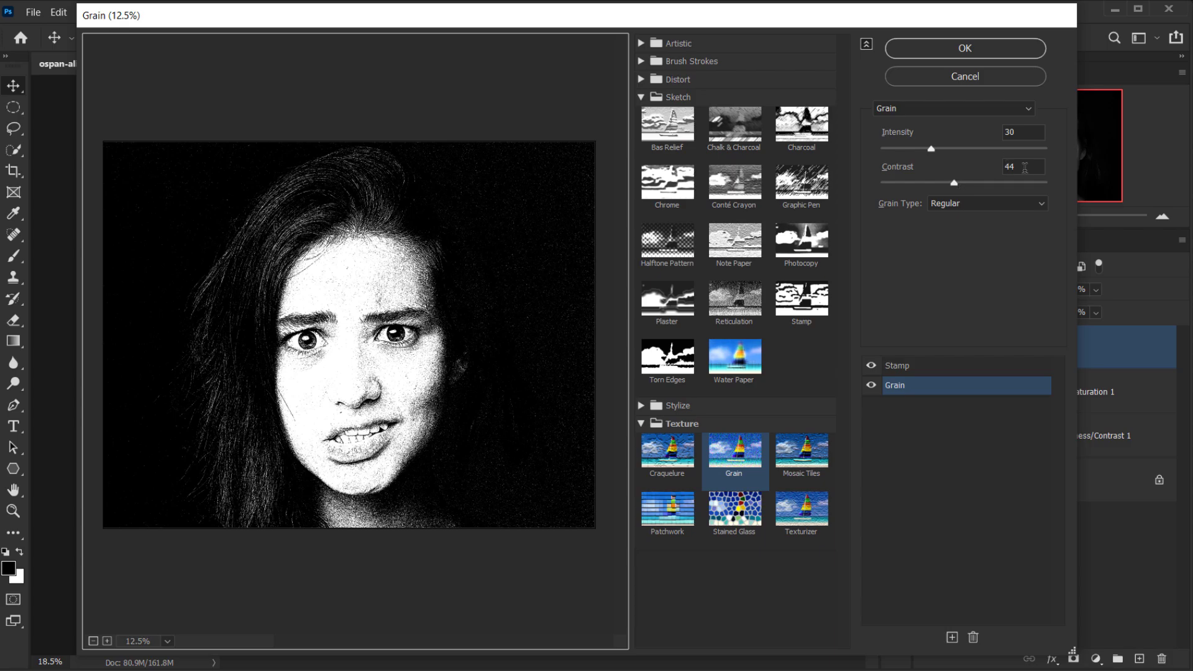
Reselect Stamp, check the face at 25%, and apply the Stamp and Grain effects to Merged.
click(913, 366)
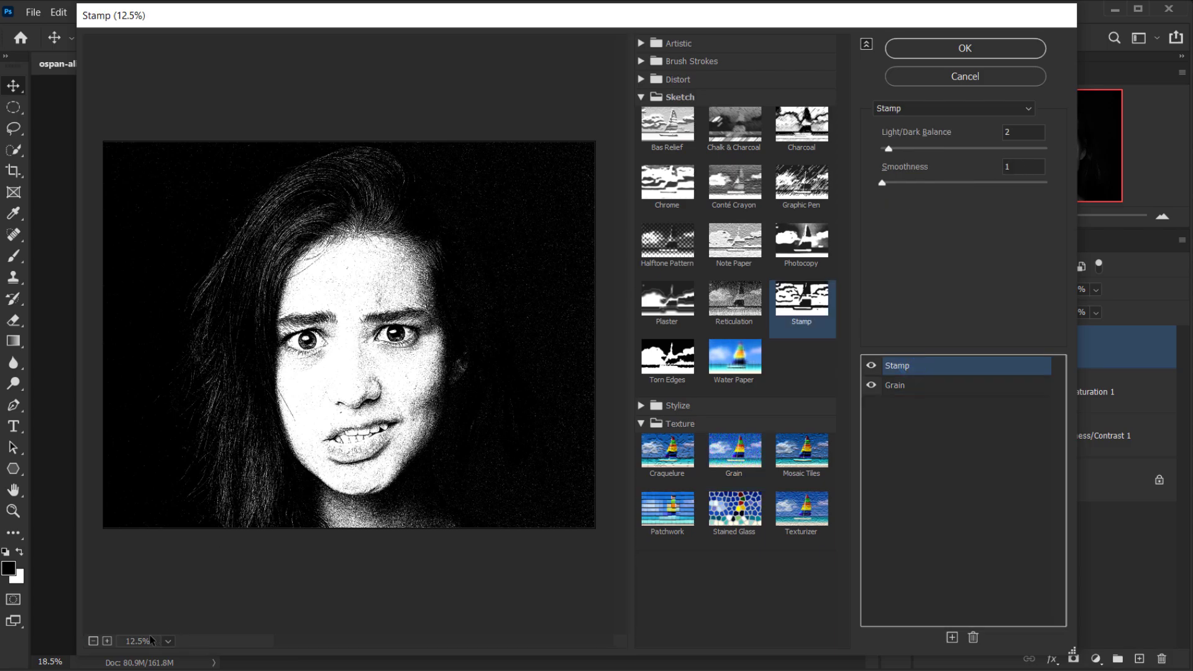
click(107, 641)
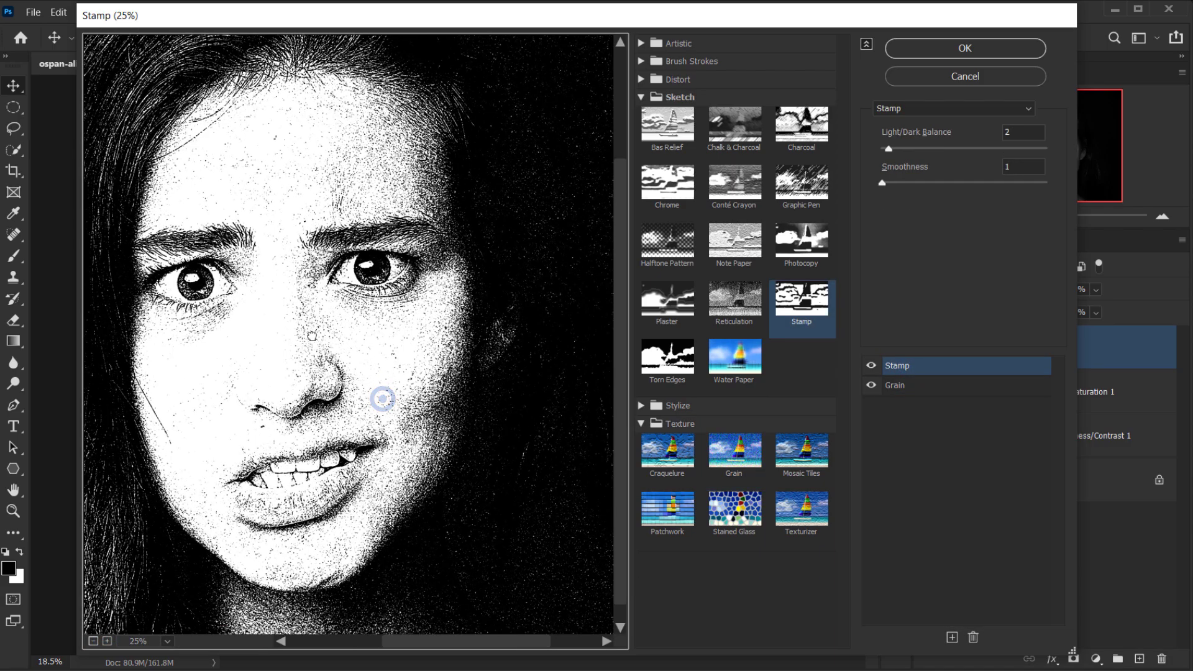
drag(310, 340, 426, 372)
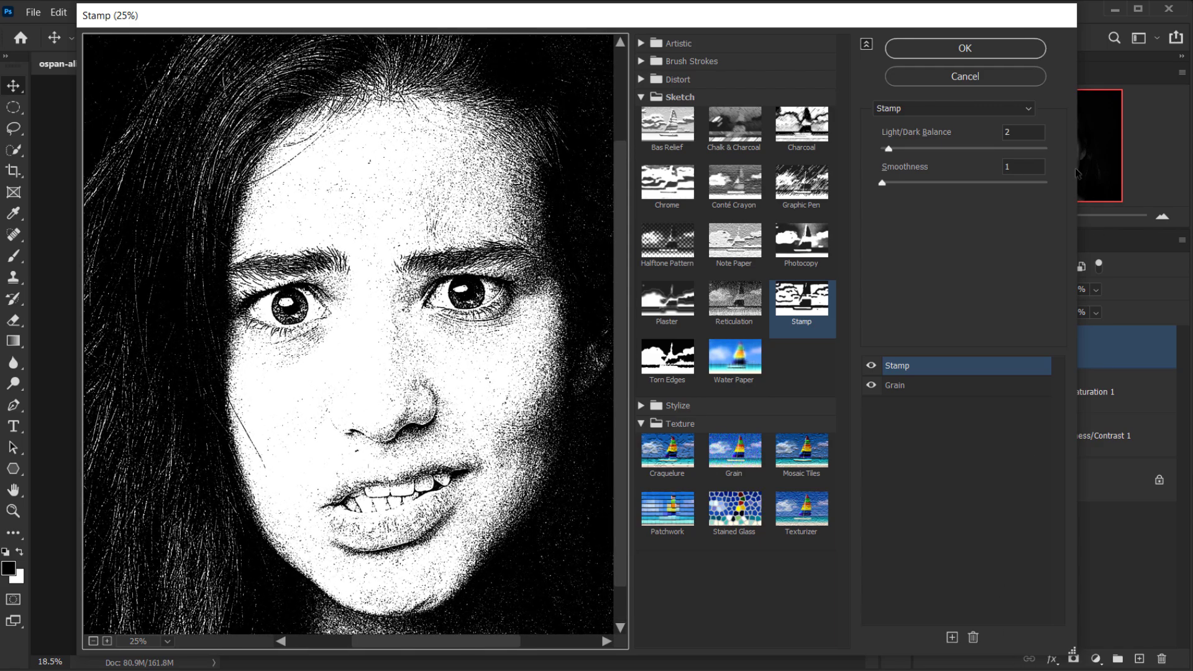
click(971, 45)
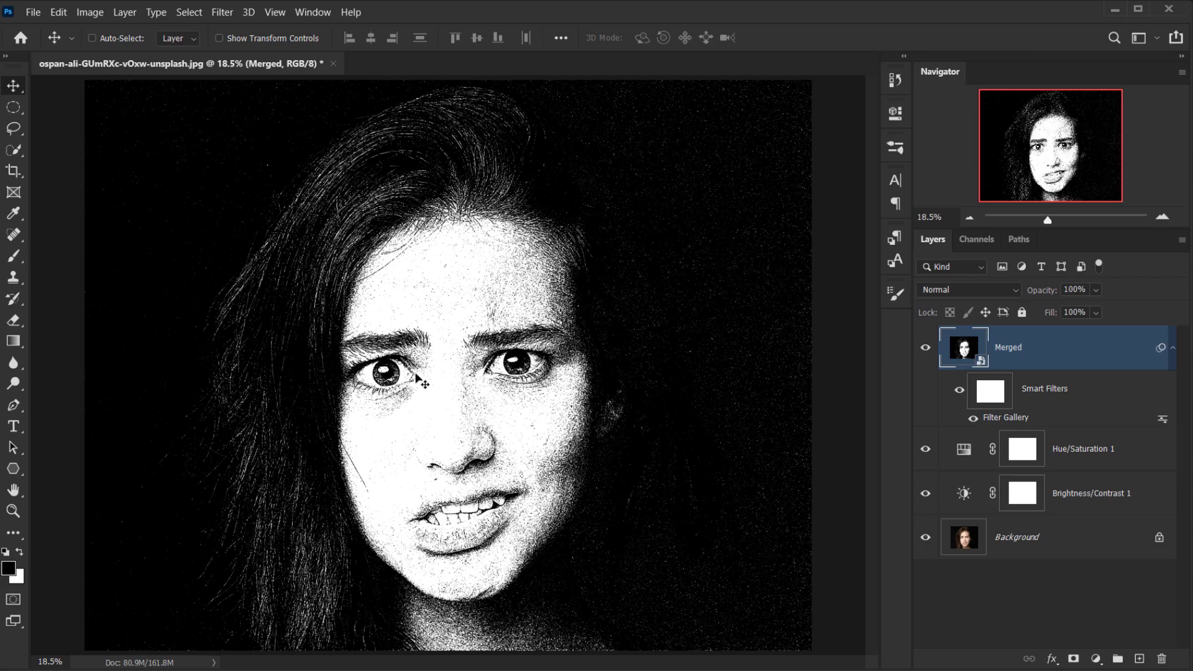
Delete the smart filter mask from the Merged layer.
scroll(427, 379, up, 1)
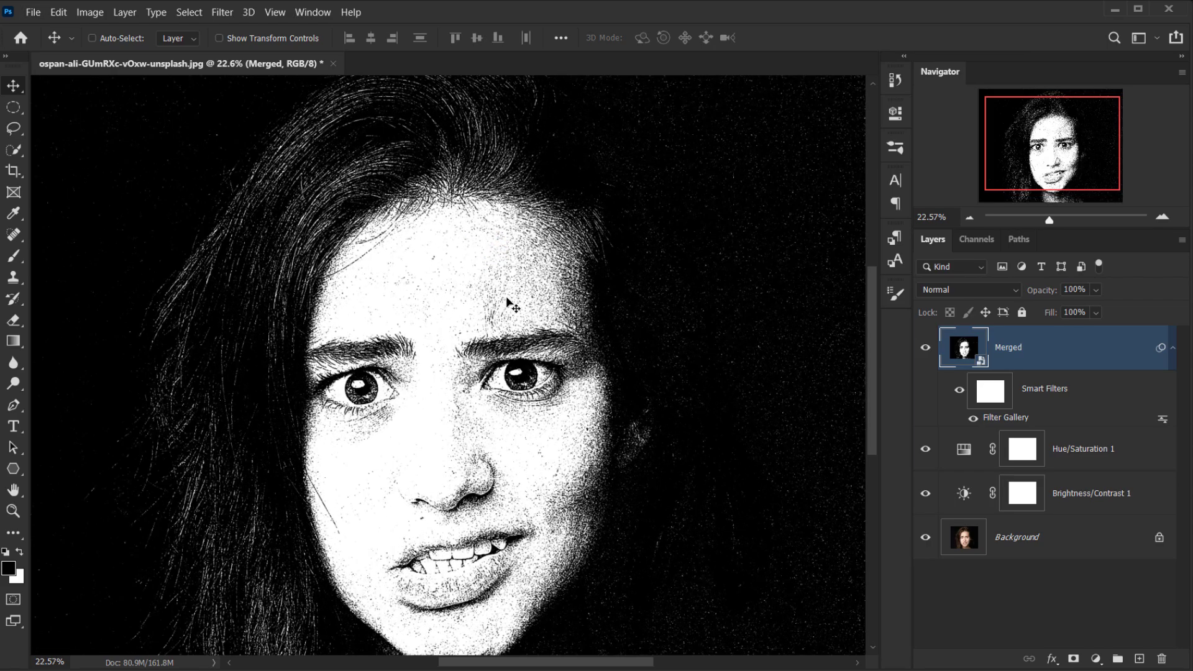
scroll(507, 308, down, 1)
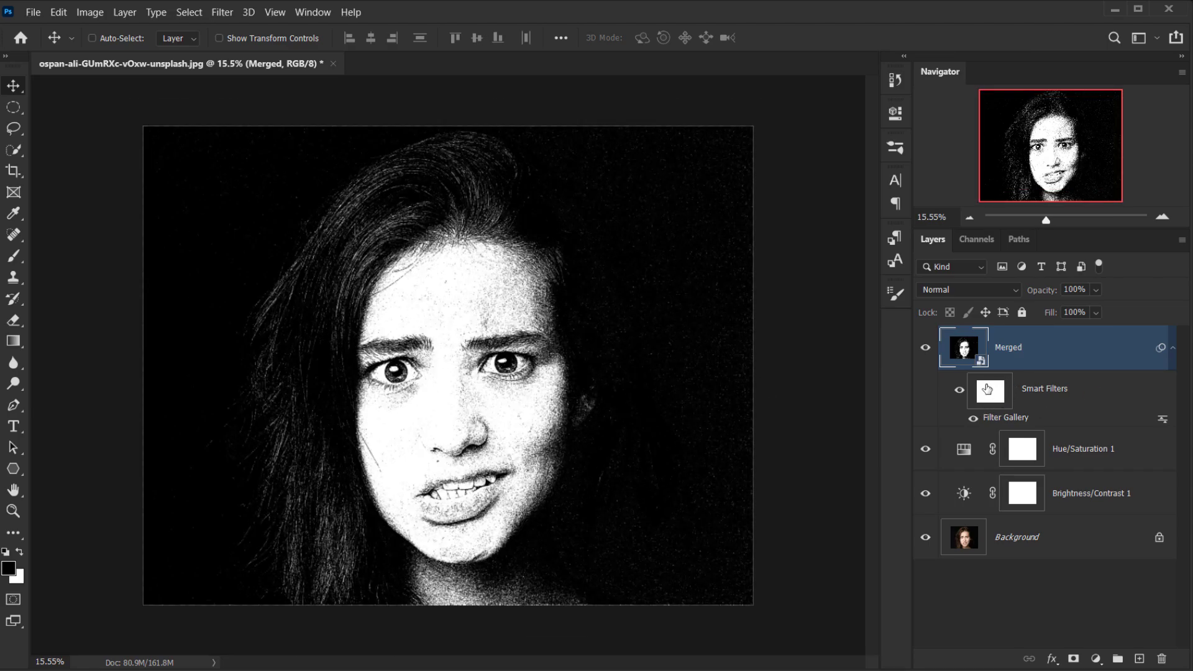
drag(990, 392, 1162, 659)
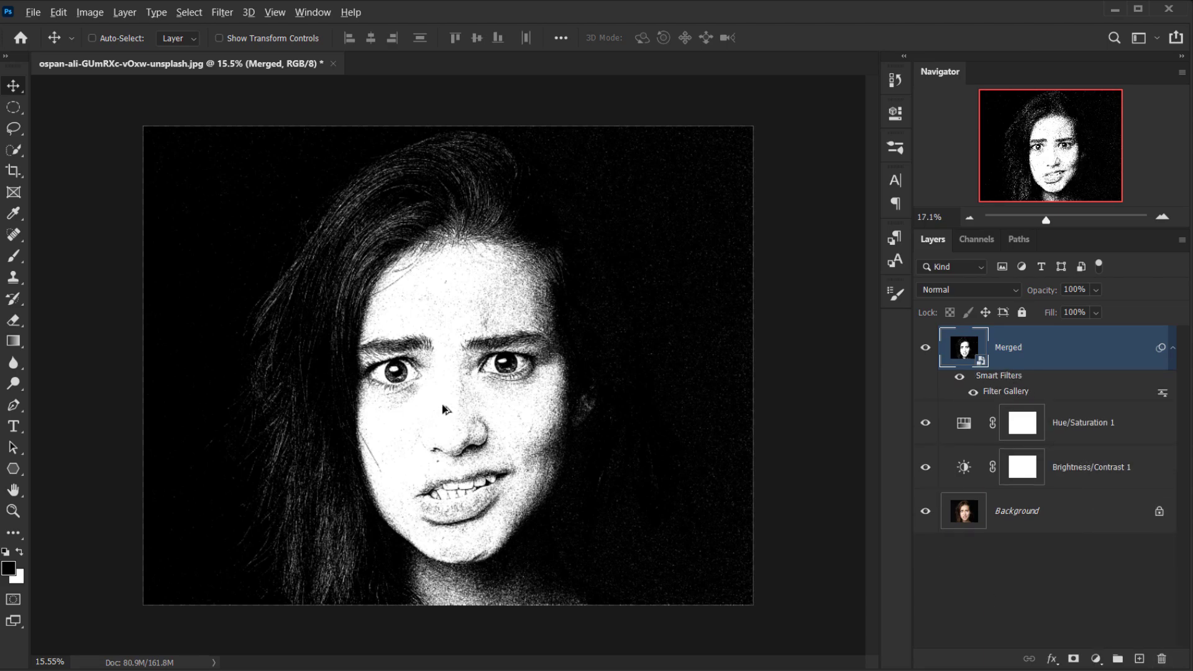
scroll(450, 411, up, 2)
scroll(553, 368, down, 1)
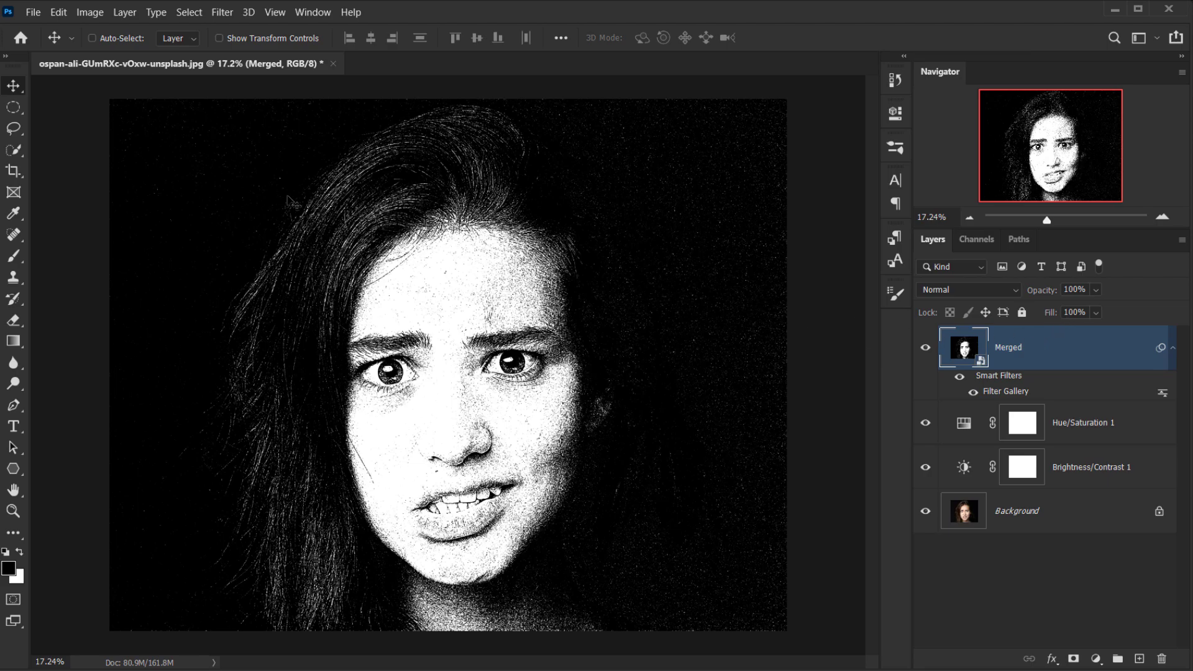
Apply Add Noise to the Merged layer at 52.01%, Uniform and Monochromatic.
click(225, 14)
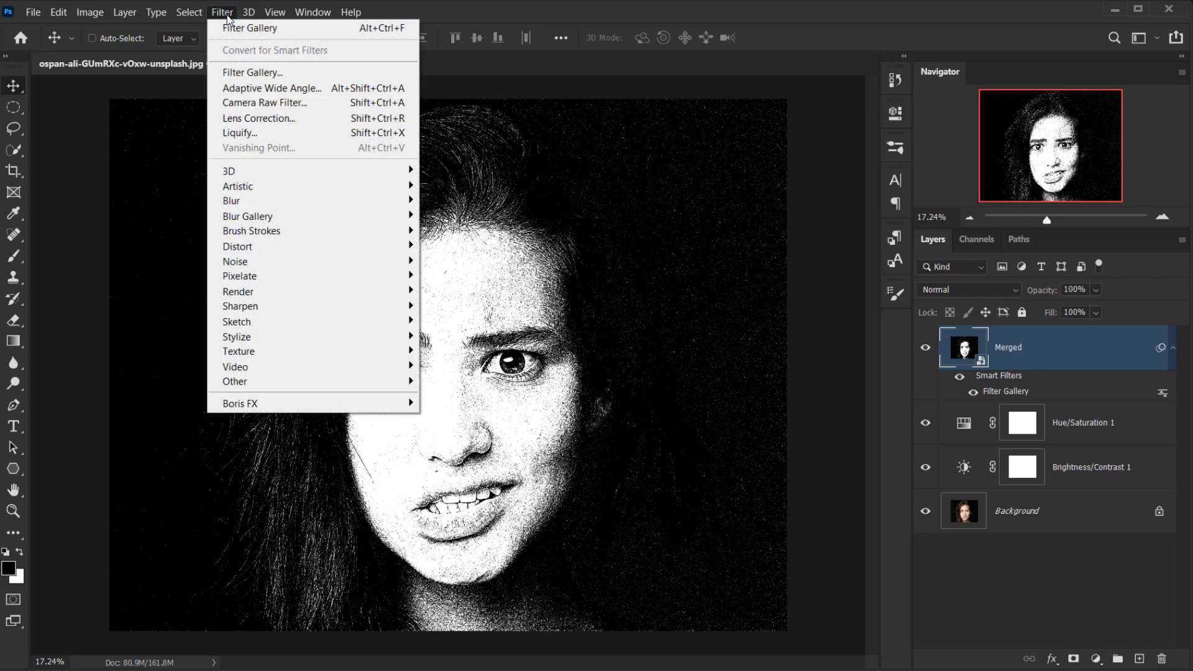
mouse_move(287, 265)
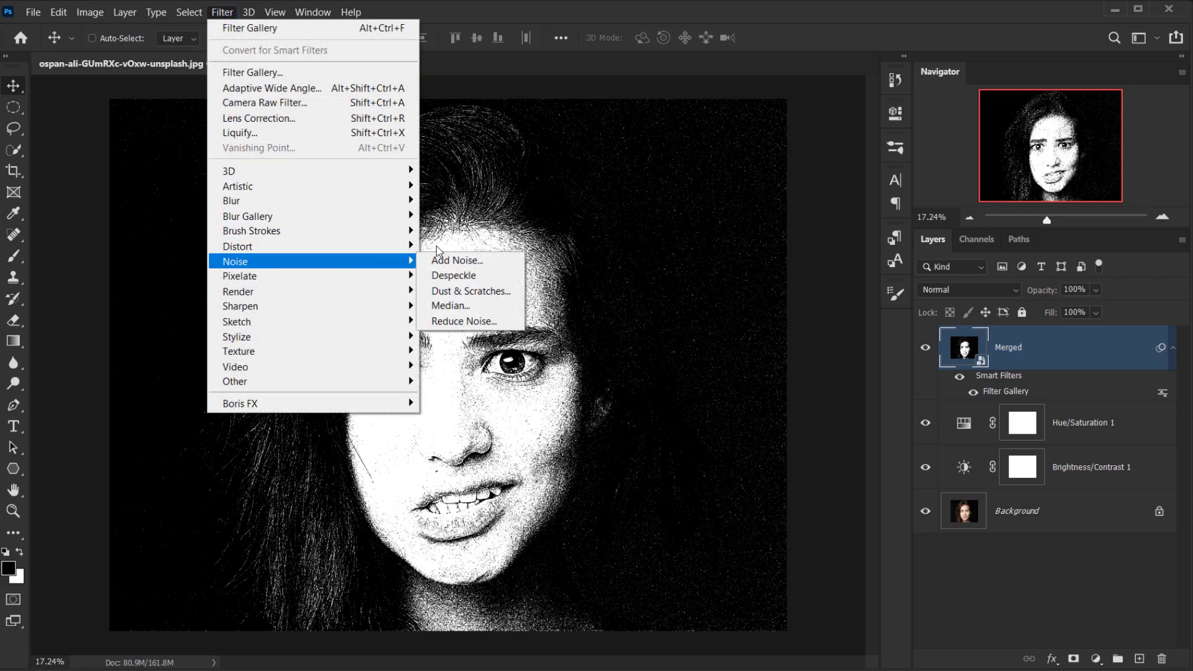
click(457, 260)
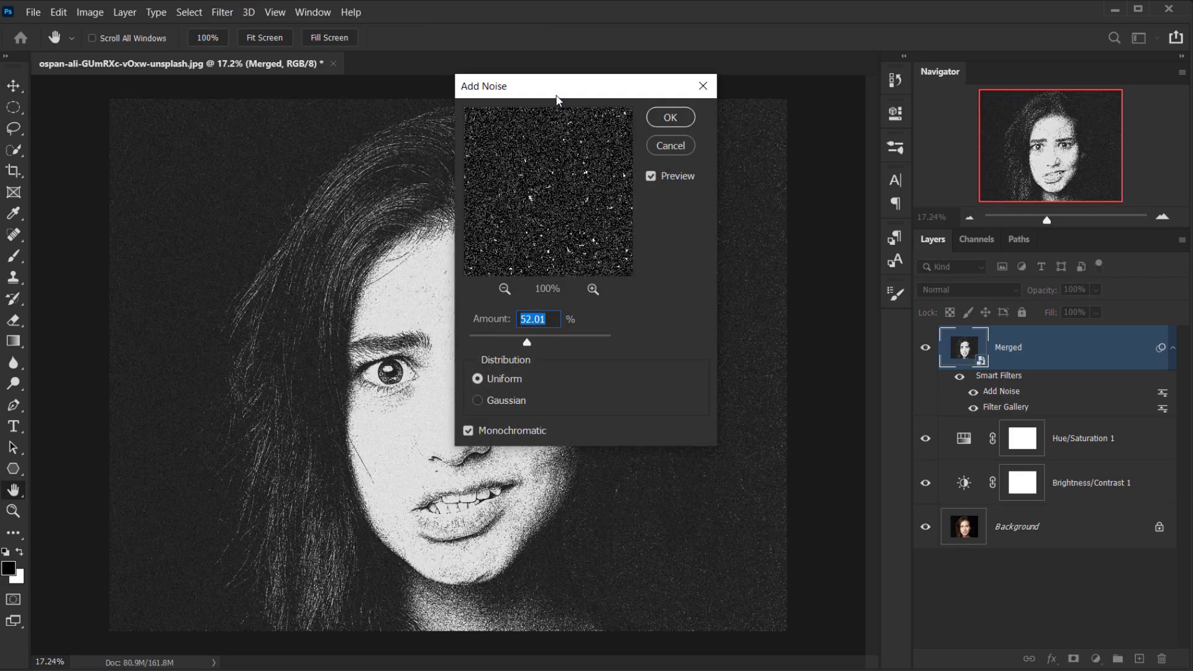
drag(558, 91, 750, 96)
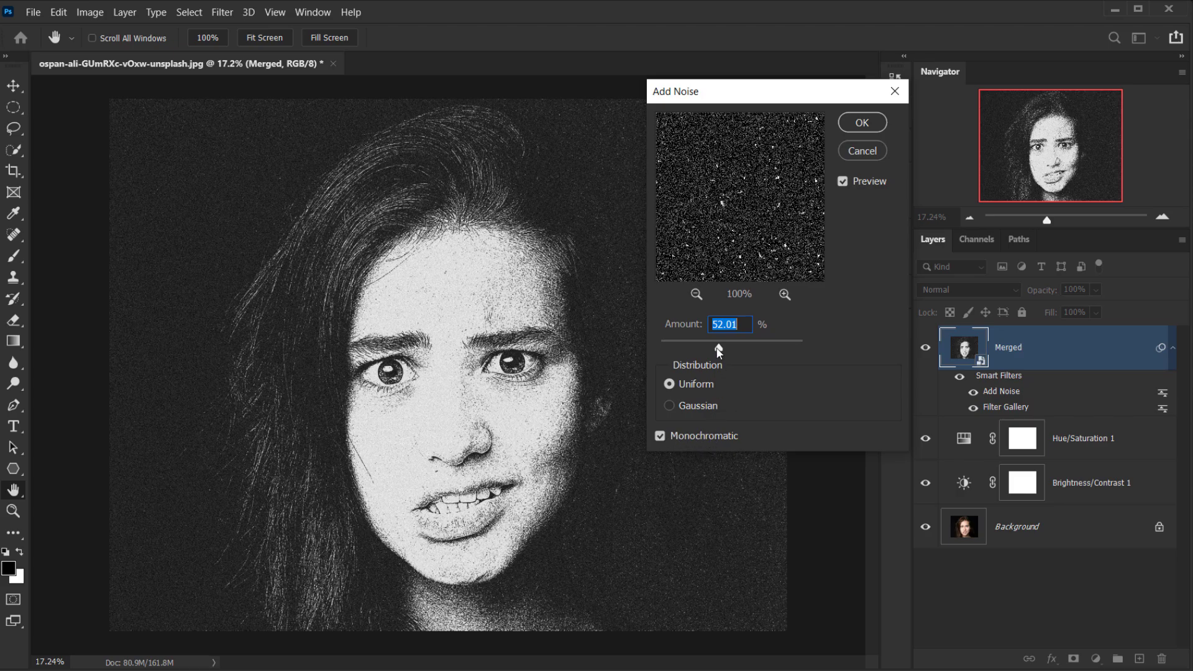
drag(720, 350, 720, 346)
drag(754, 100, 743, 126)
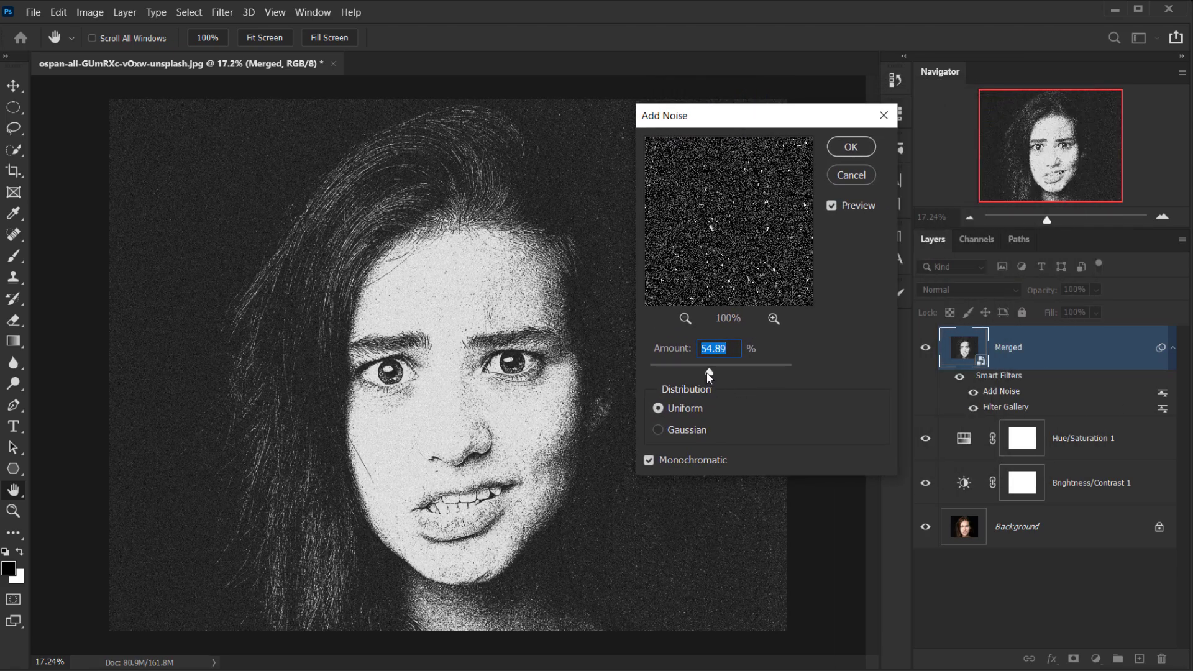
drag(709, 374, 707, 375)
drag(708, 374, 706, 373)
drag(728, 117, 769, 104)
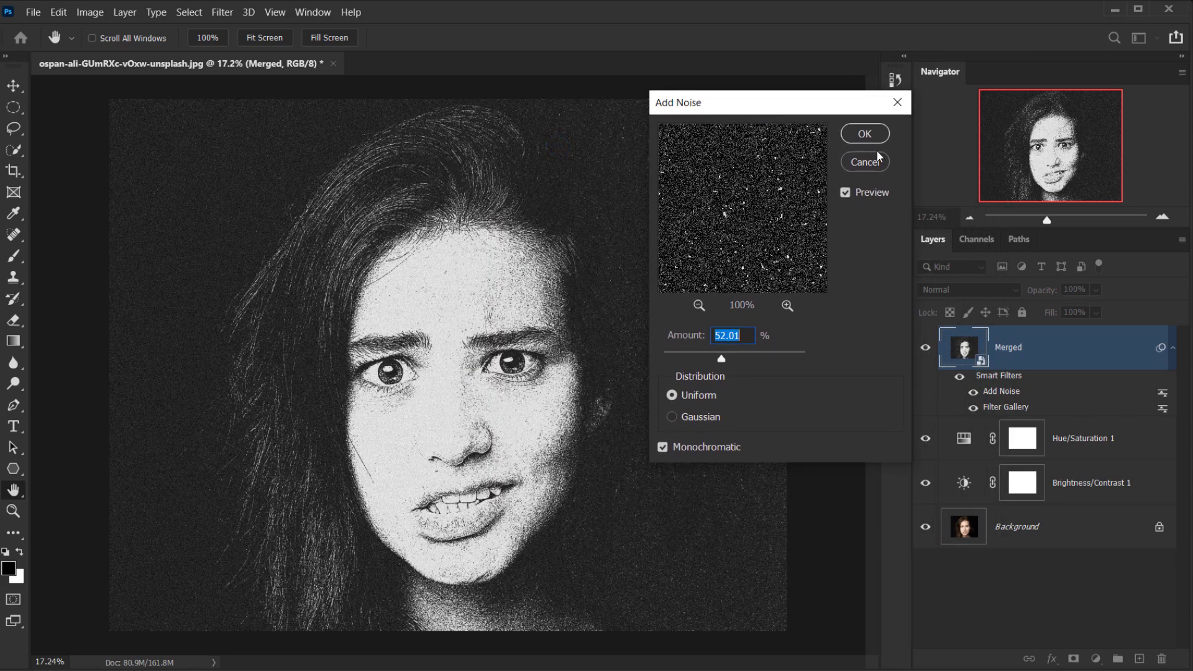
click(865, 133)
scroll(597, 429, up, 3)
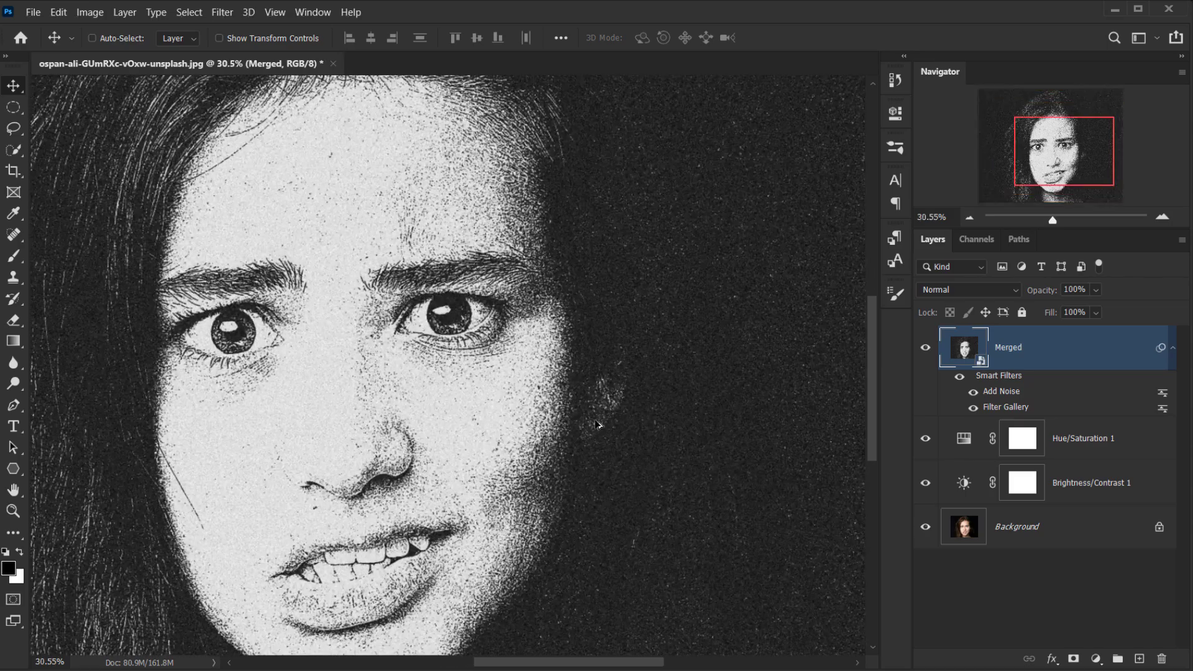
scroll(597, 429, down, 4)
scroll(248, 427, up, 3)
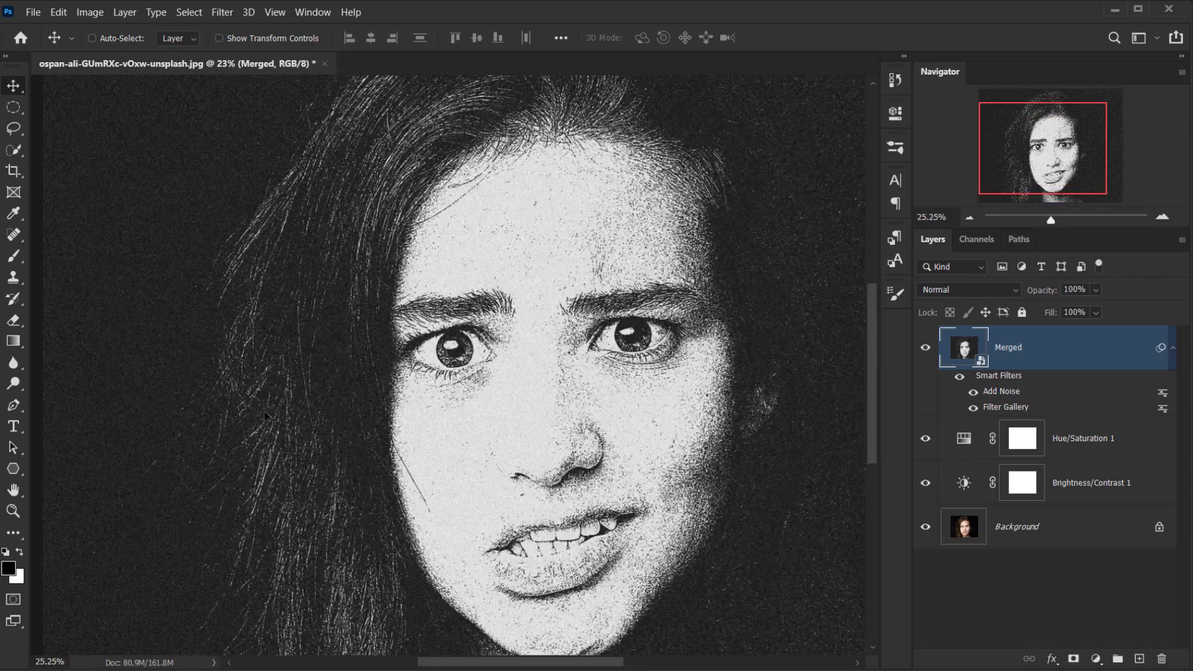
scroll(357, 361, down, 1)
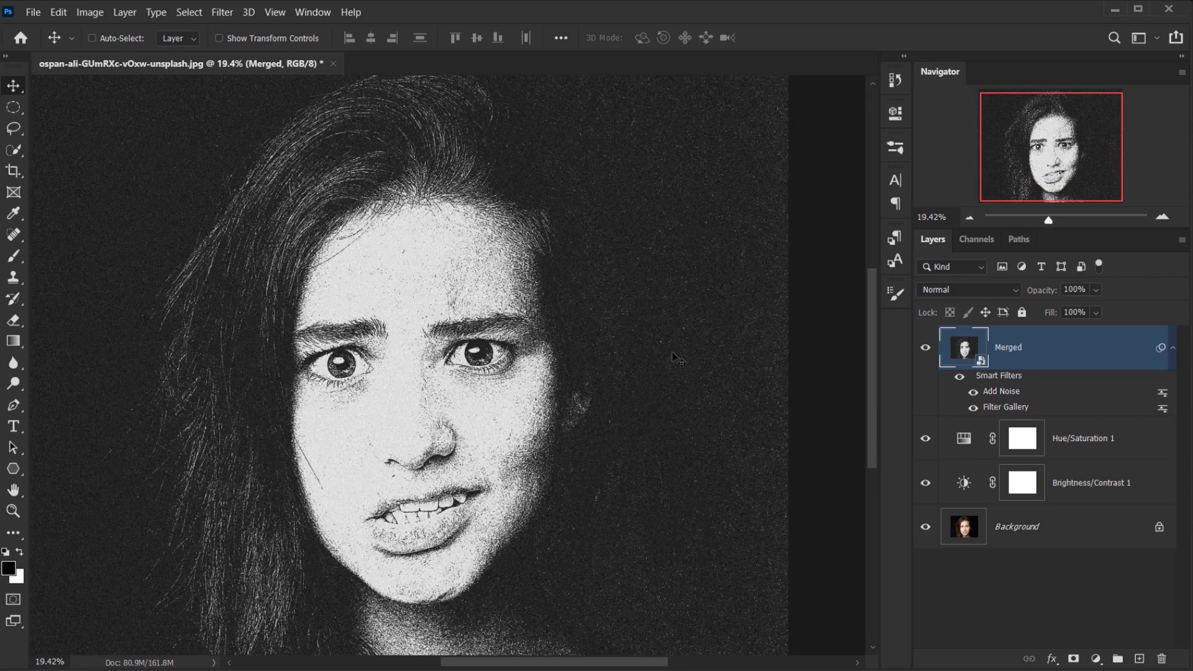
scroll(670, 353, down, 2)
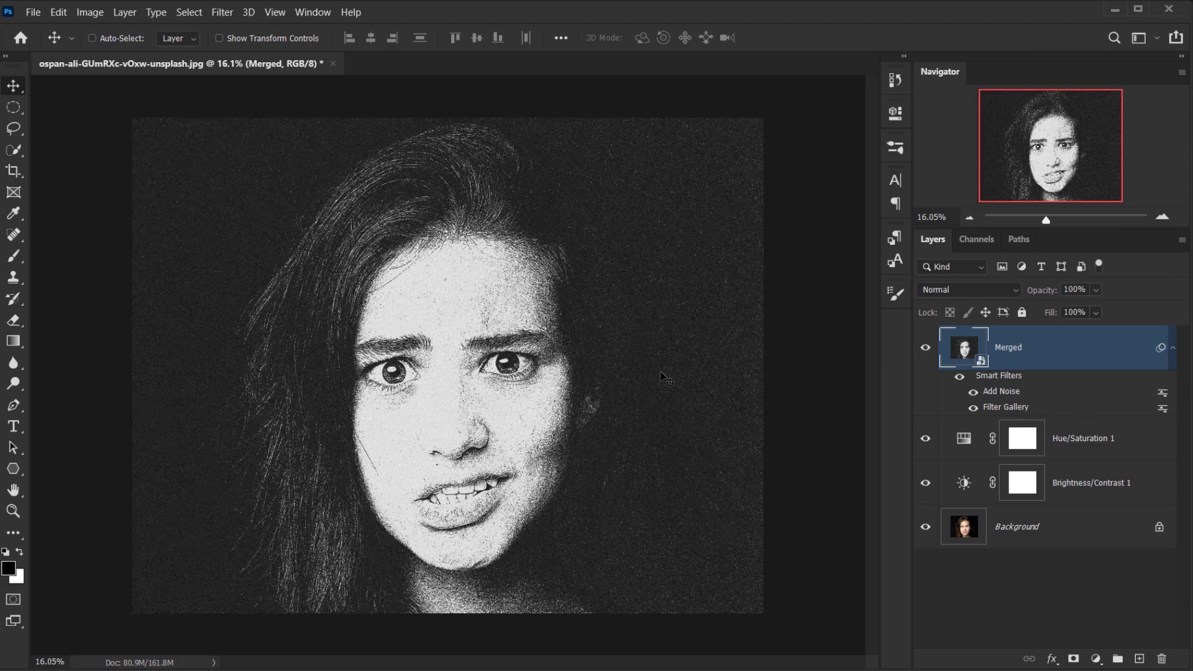
scroll(650, 389, up, 3)
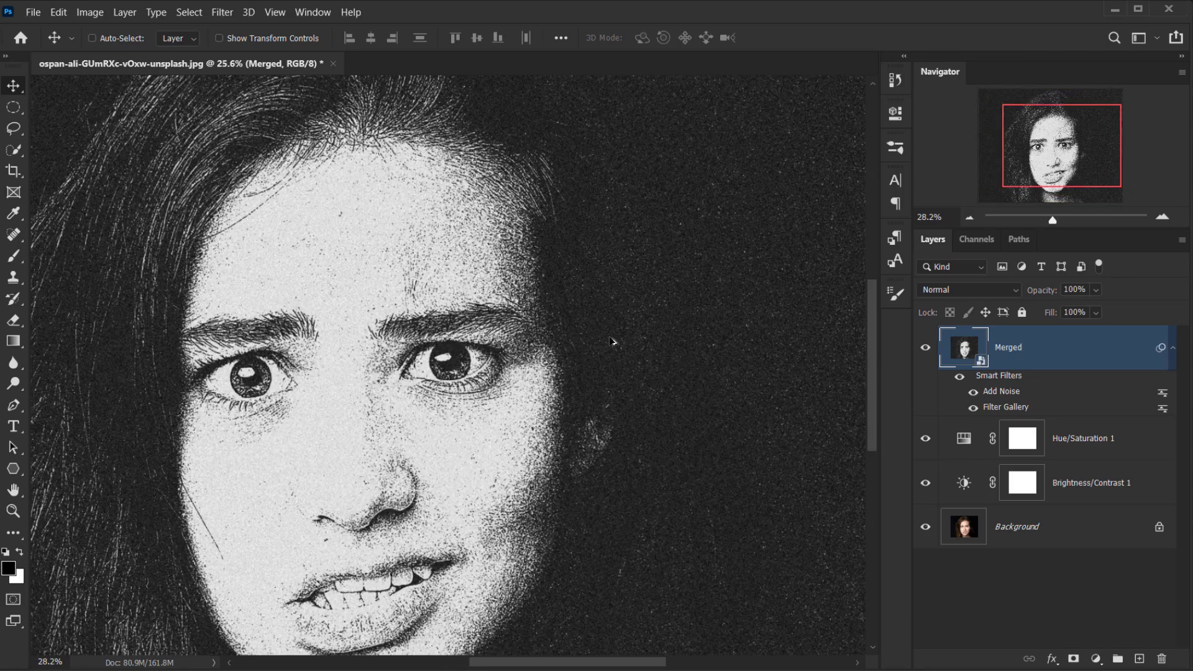
scroll(505, 346, up, 2)
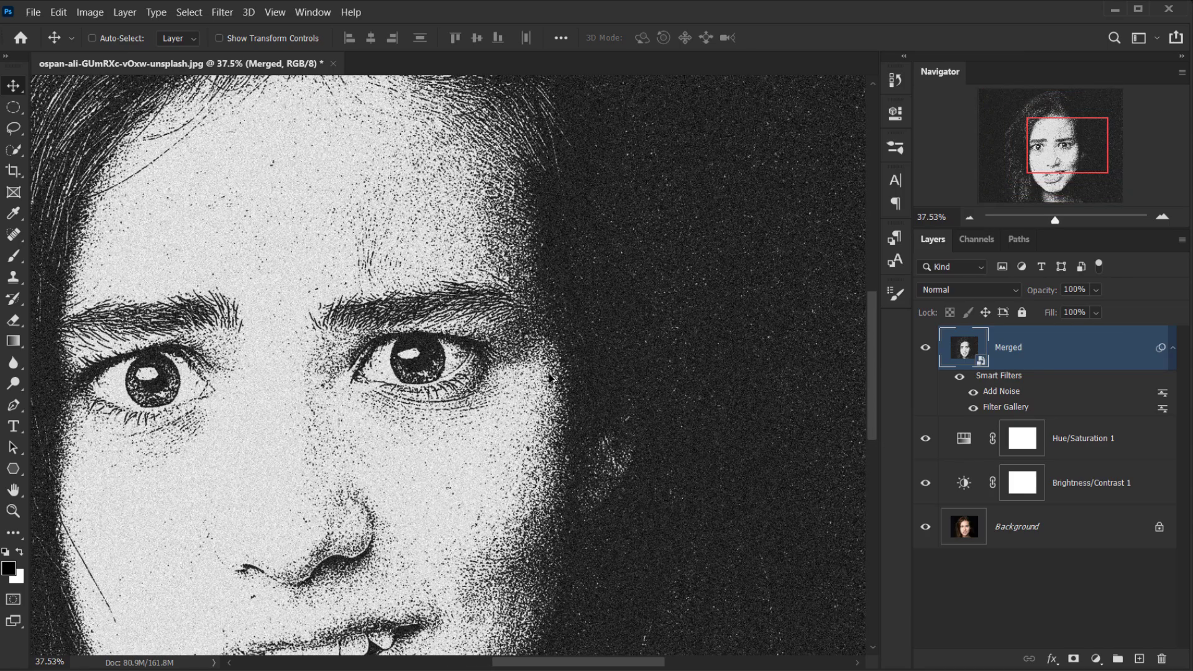
scroll(550, 382, down, 2)
scroll(466, 323, up, 3)
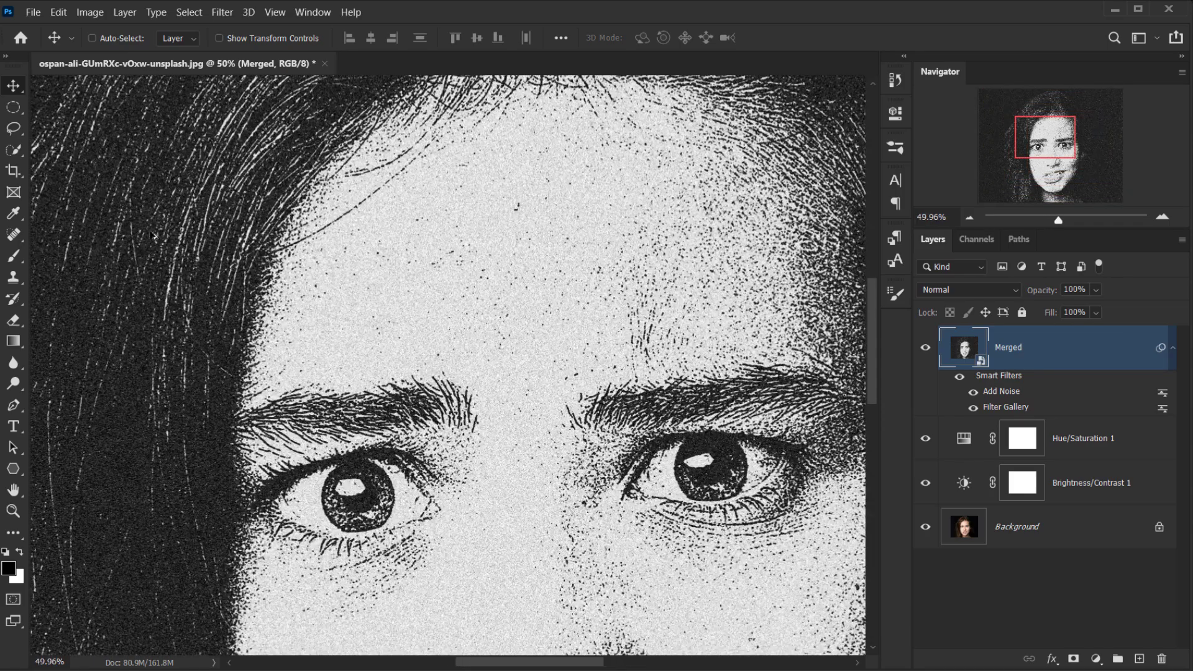
scroll(379, 255, down, 1)
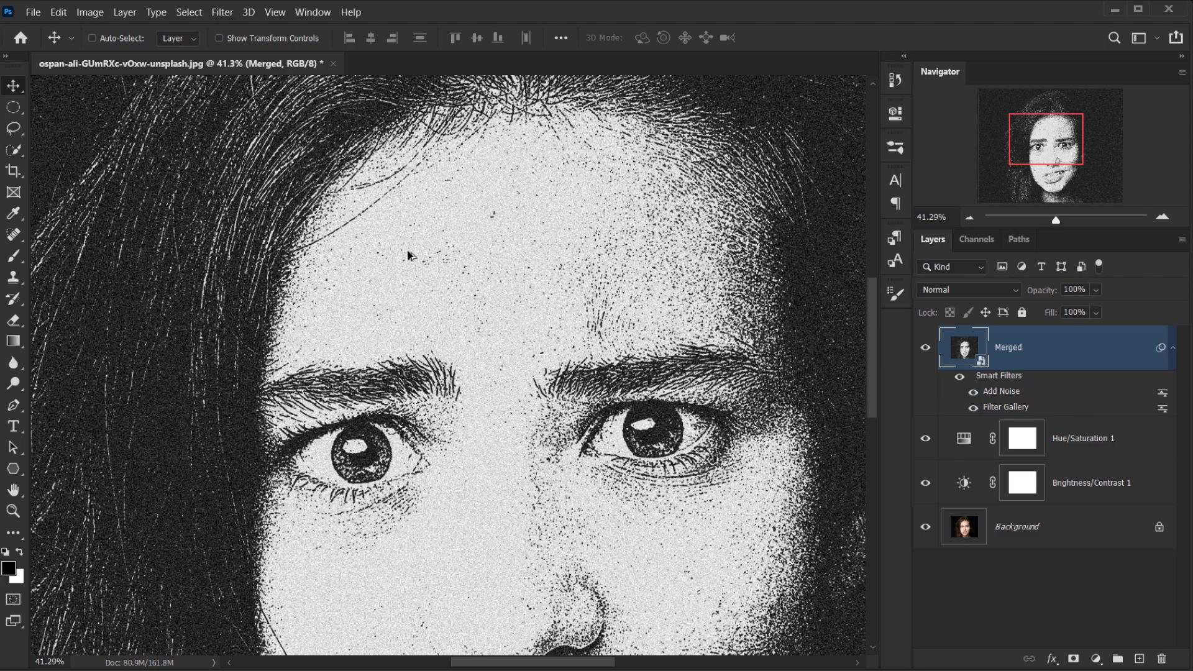
Apply a Ripple filter to the Merged layer with Amount 100 and Size Large.
click(224, 13)
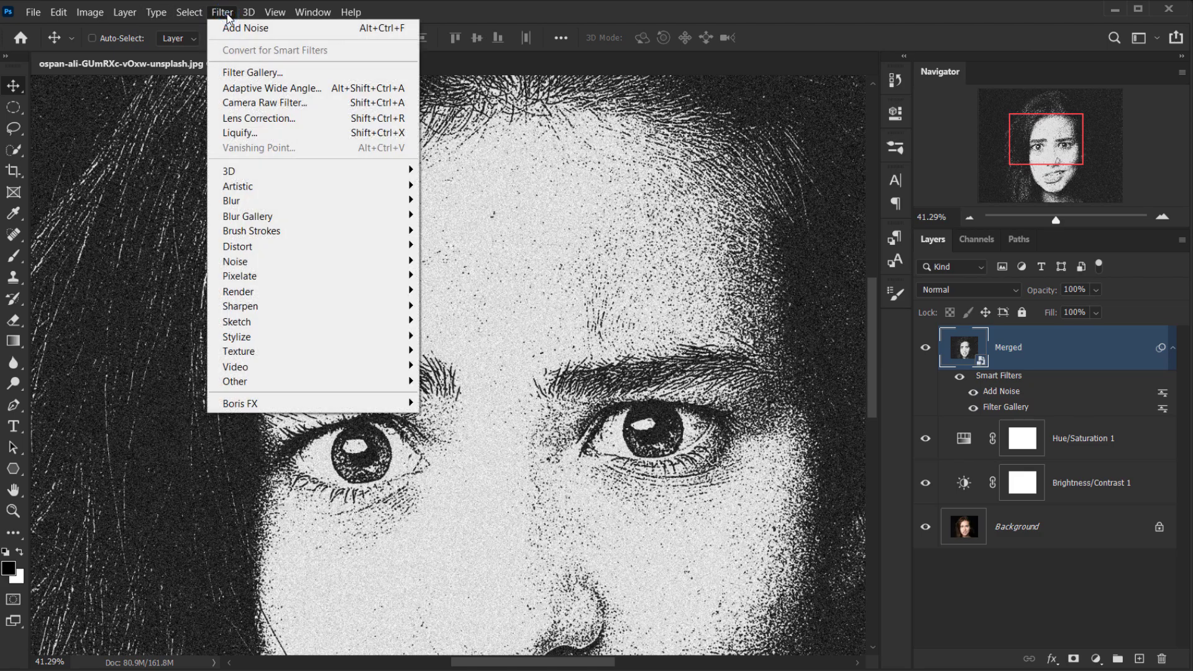
mouse_move(292, 201)
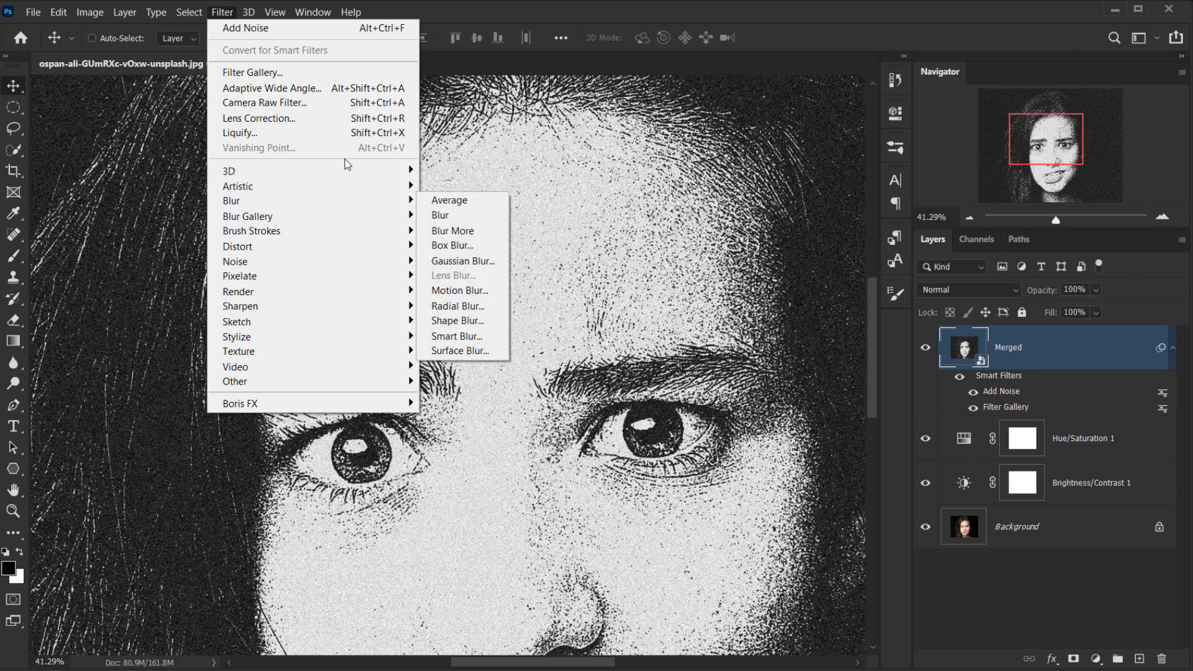
mouse_move(283, 247)
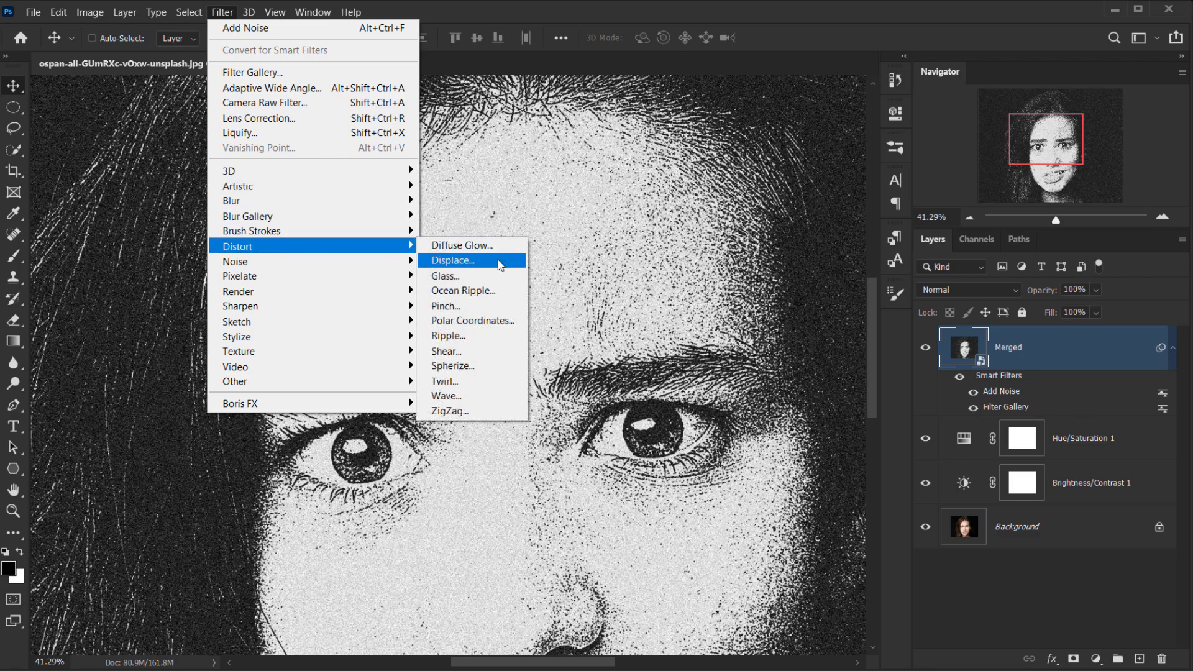
click(475, 335)
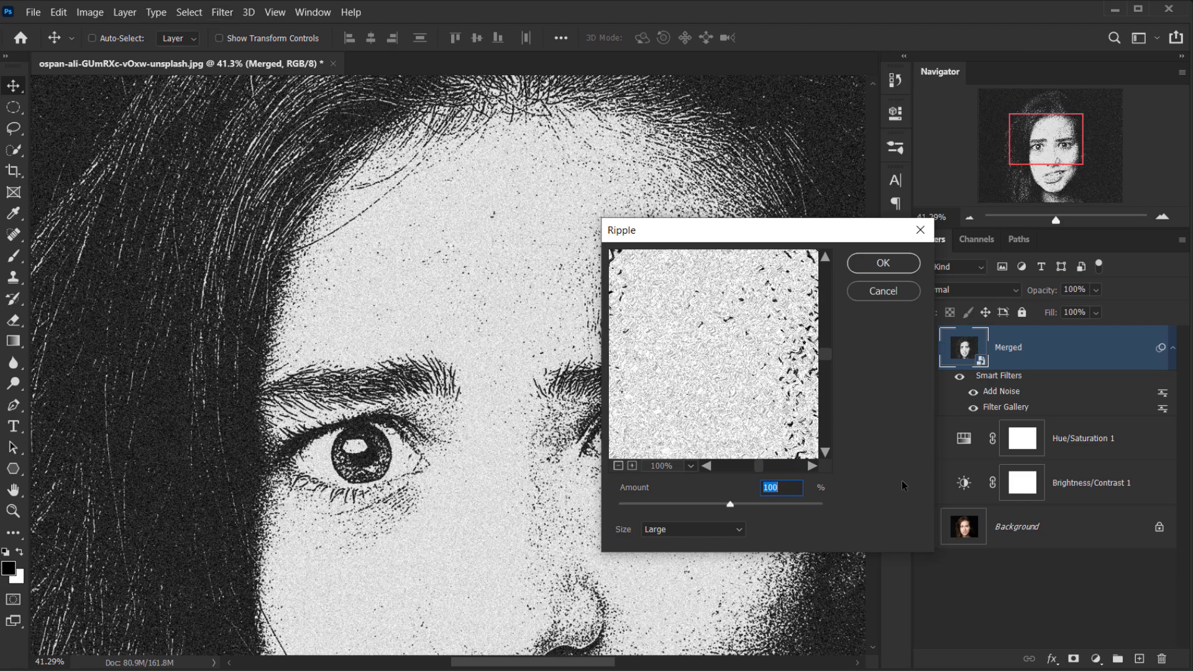
drag(735, 230, 621, 226)
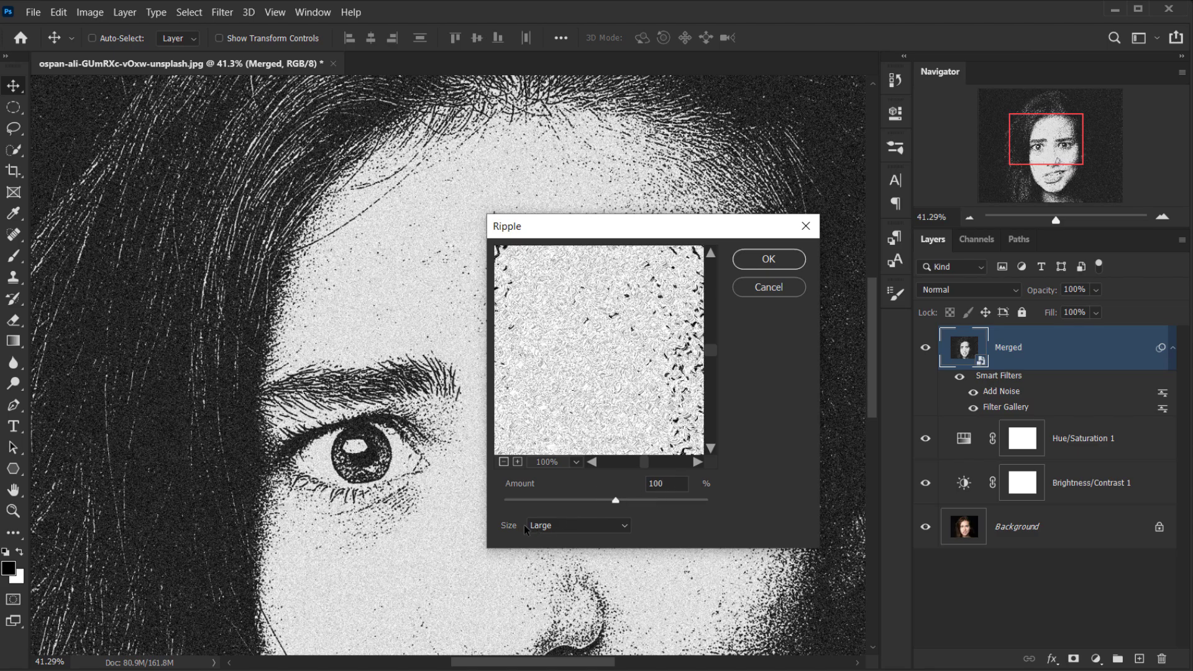
click(567, 522)
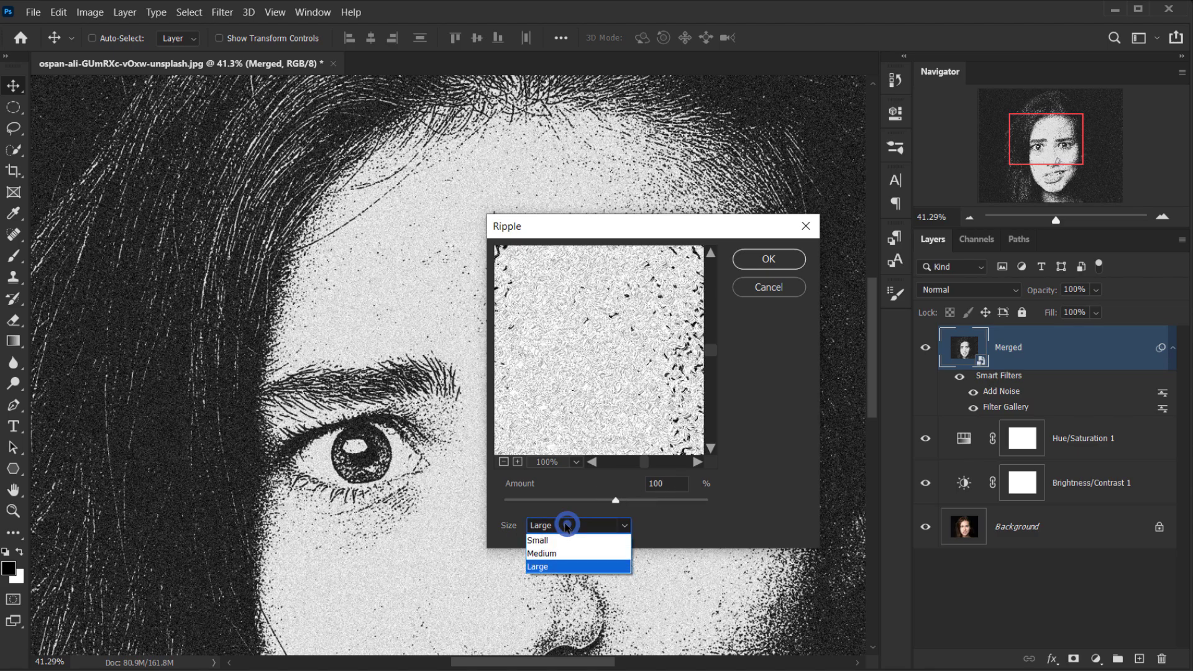
click(563, 556)
click(573, 526)
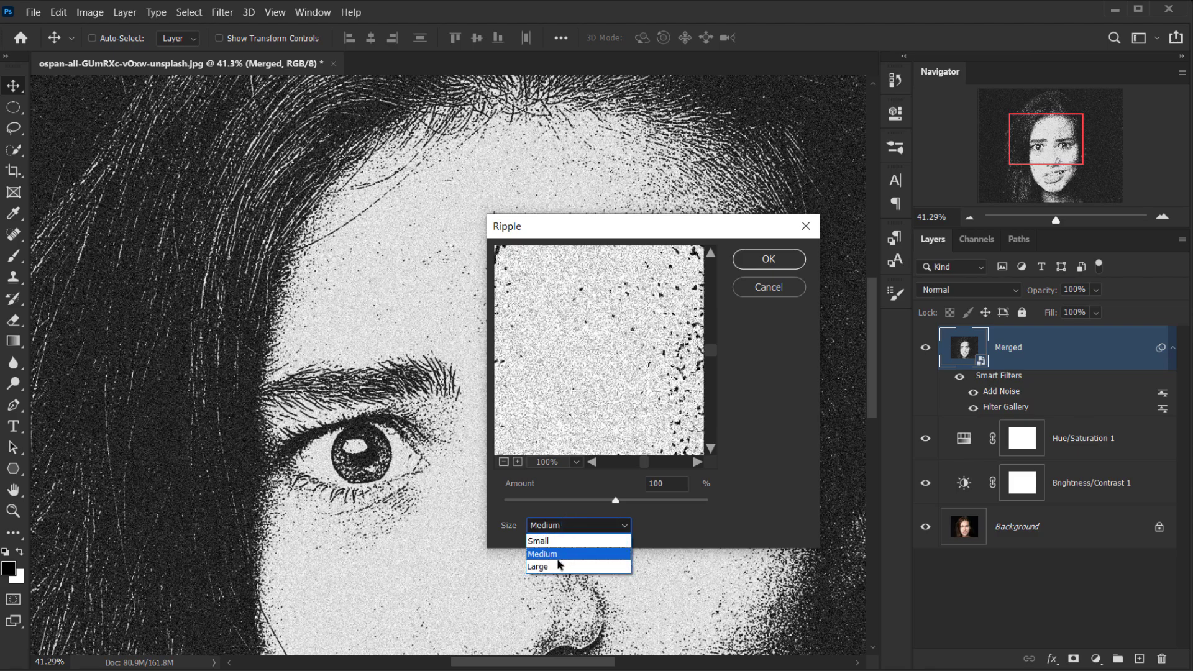
click(558, 563)
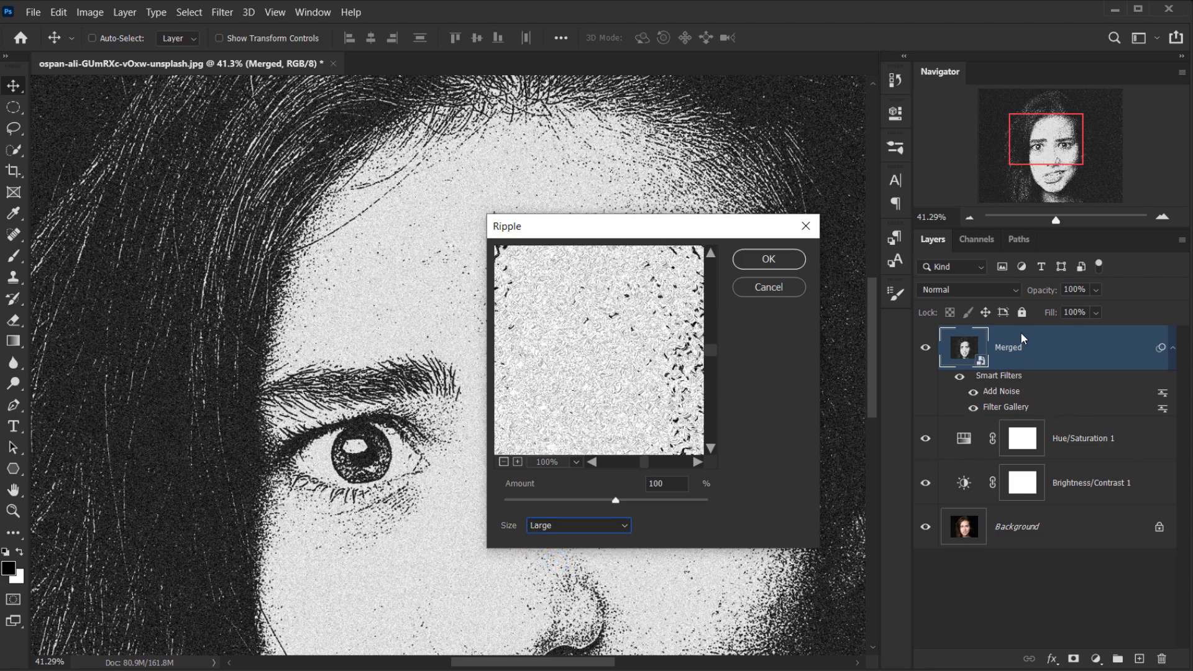
click(782, 264)
scroll(646, 295, up, 2)
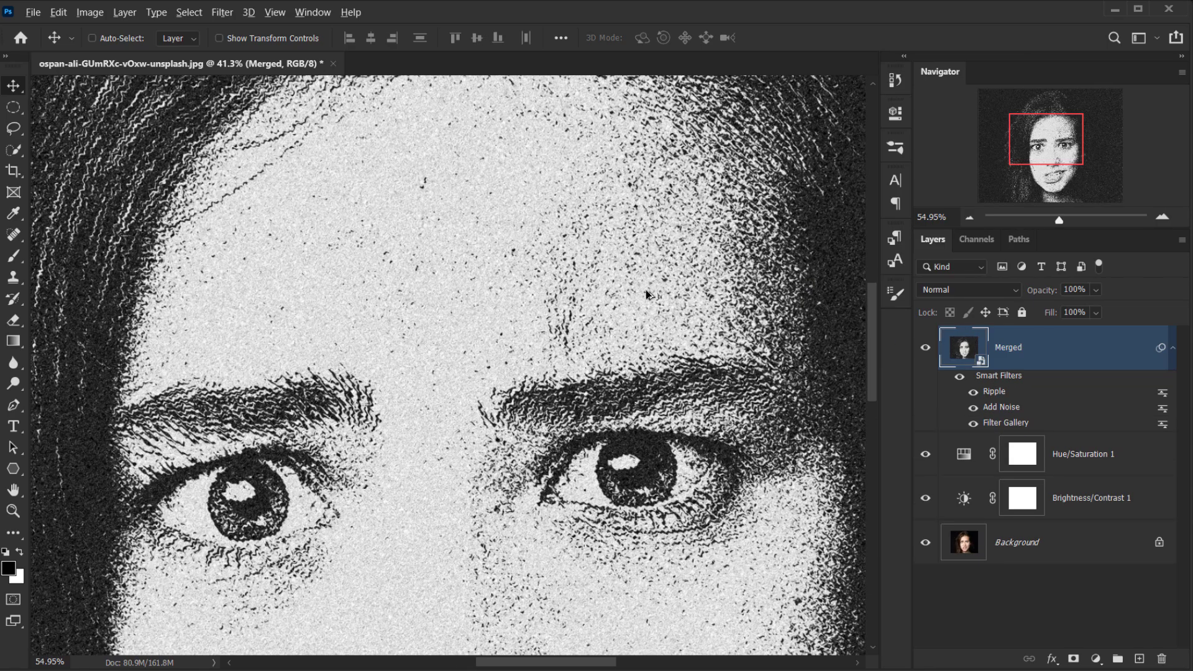
scroll(646, 295, down, 5)
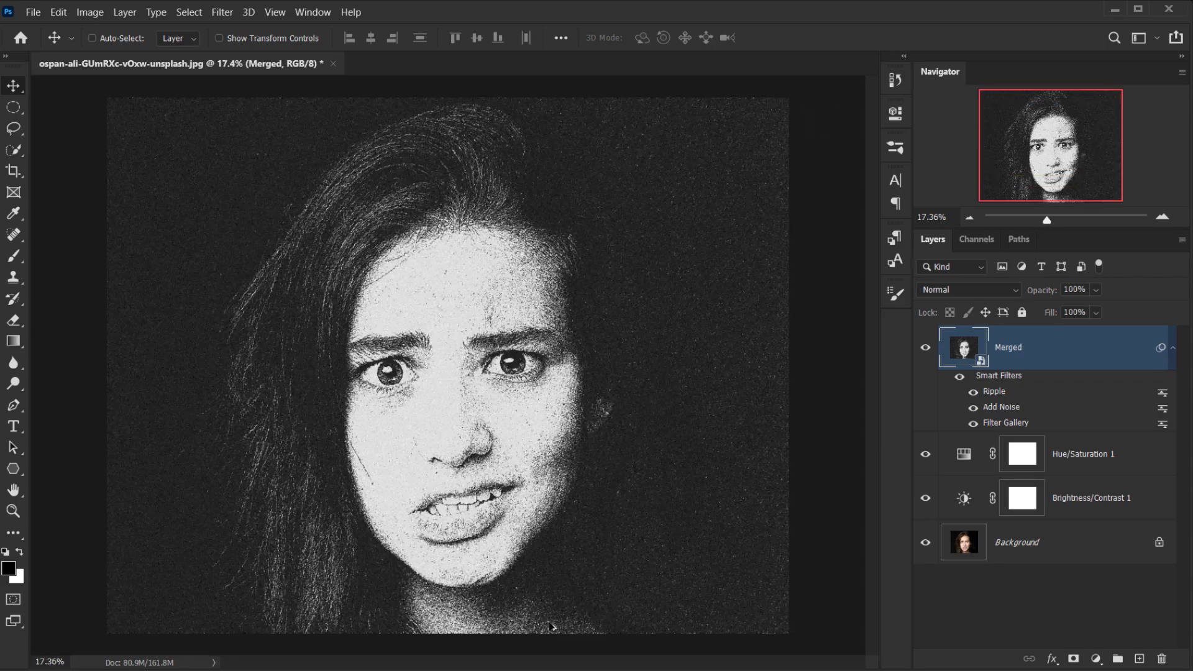
scroll(362, 512, up, 4)
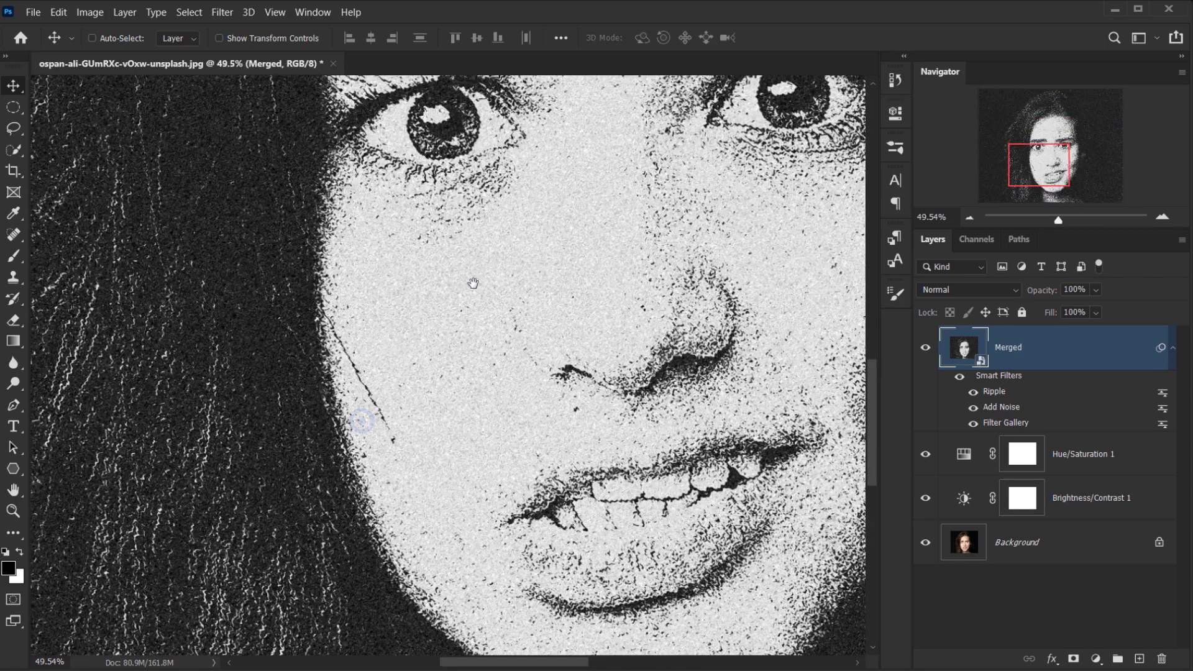
scroll(473, 283, up, 4)
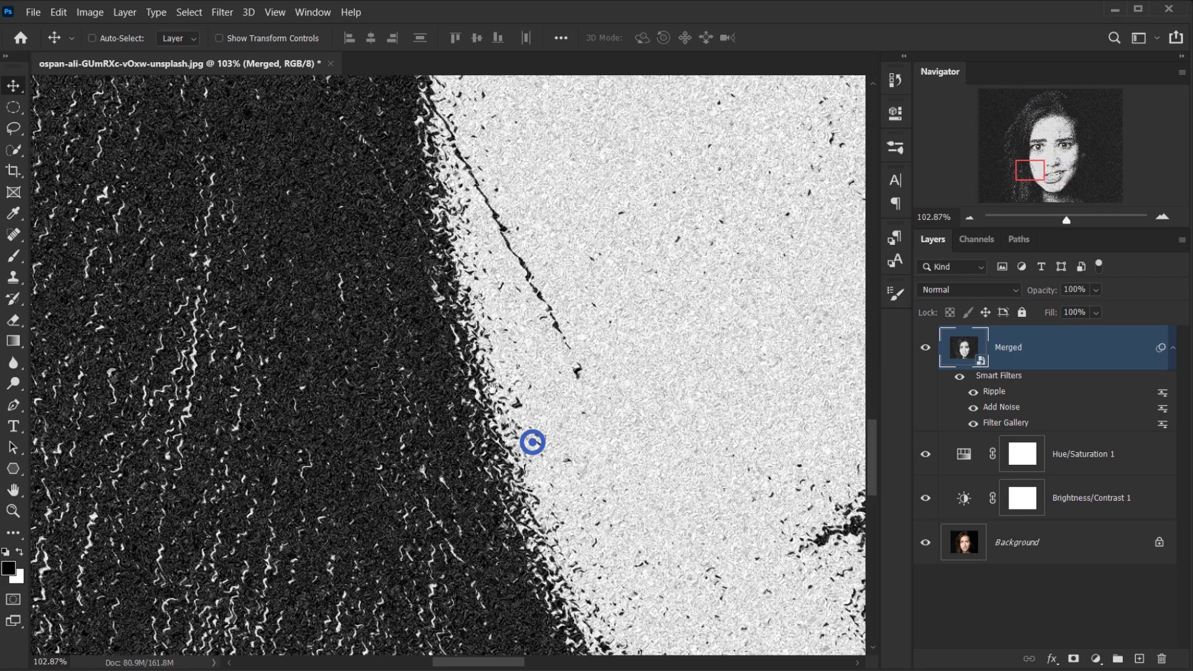
scroll(515, 401, down, 1)
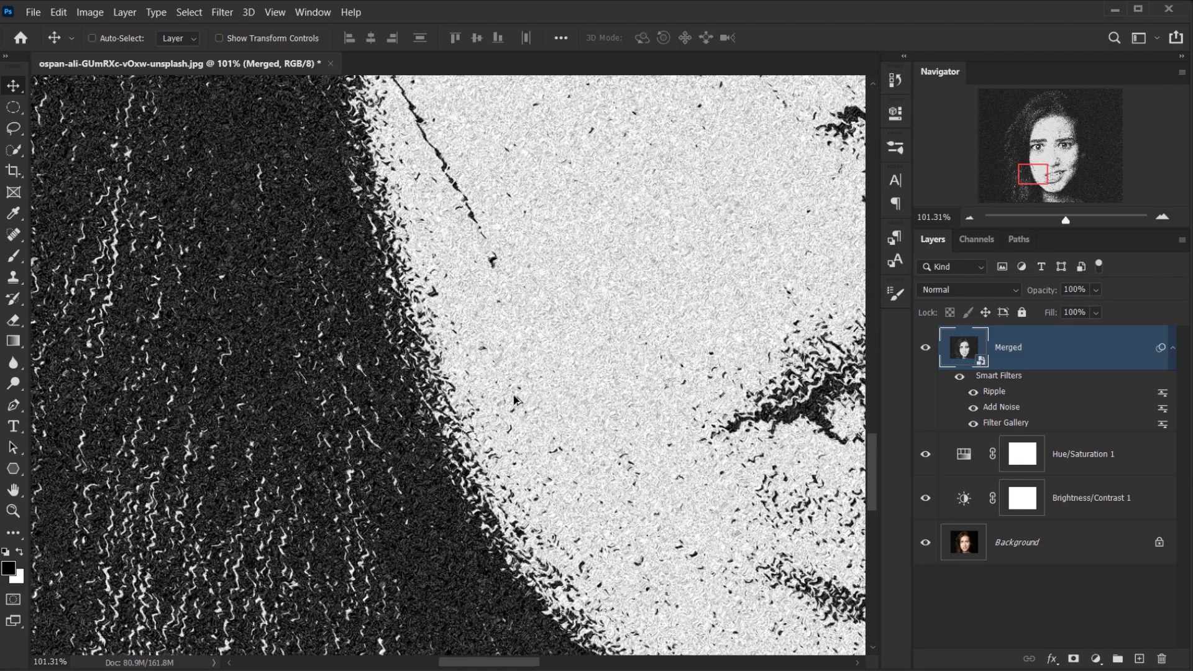
scroll(519, 397, down, 2)
scroll(523, 391, down, 4)
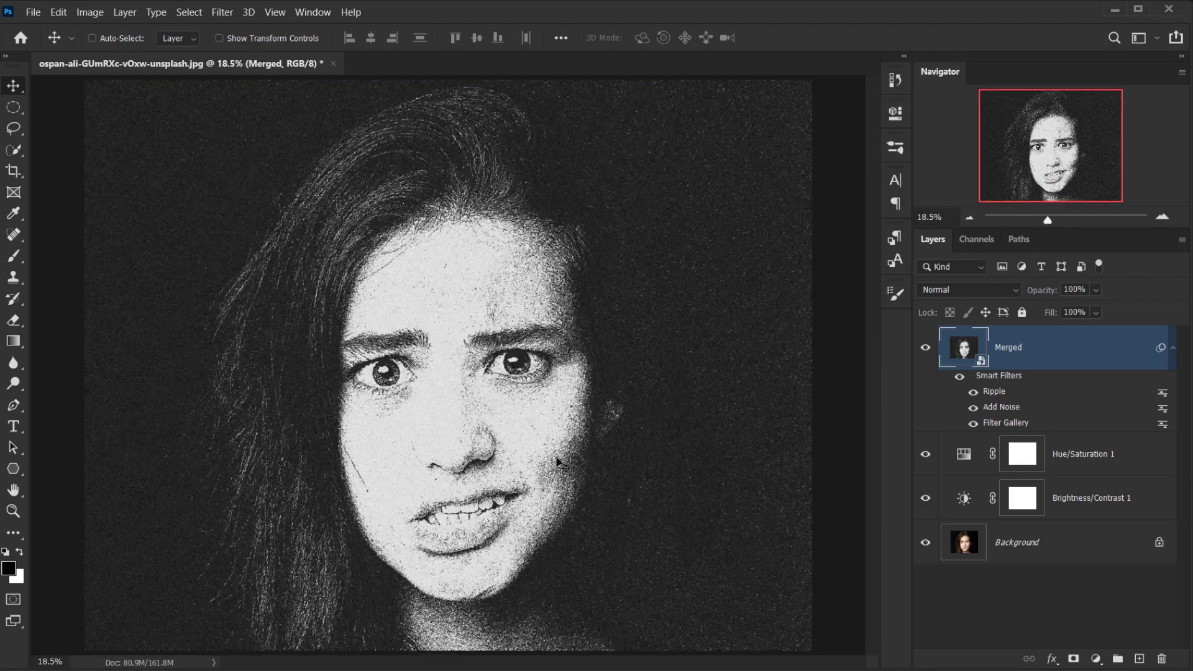
scroll(557, 461, up, 1)
scroll(558, 461, up, 3)
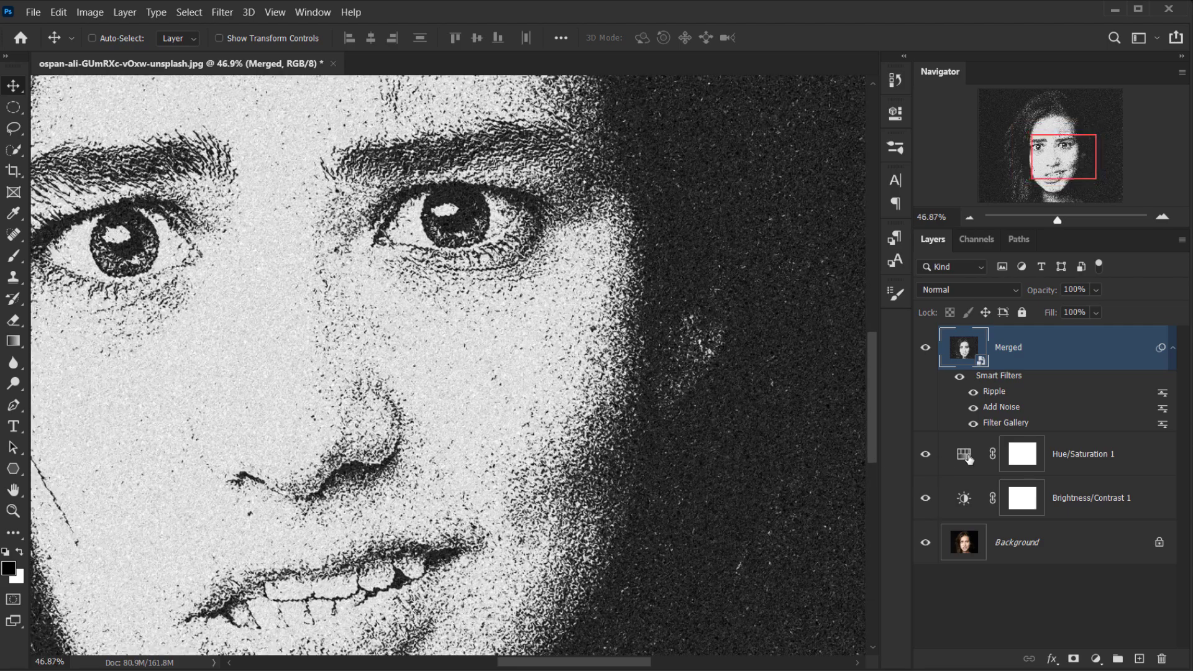
Reopen the Ripple filter settings and change its size to Medium.
double_click(995, 392)
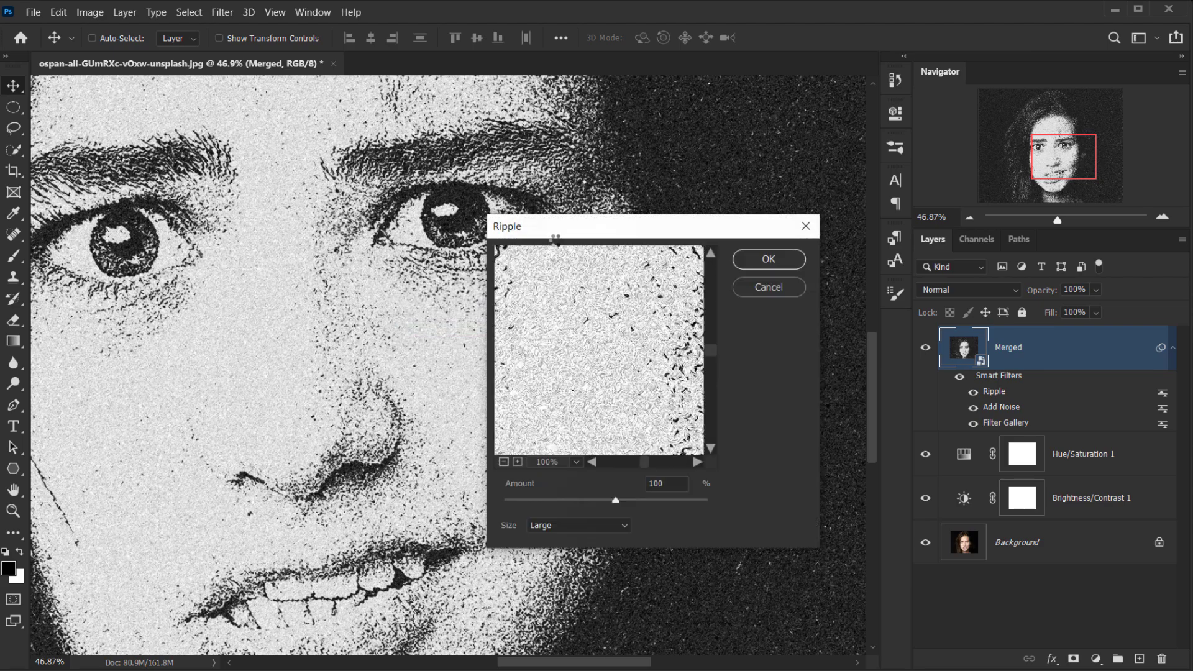
drag(586, 234, 621, 182)
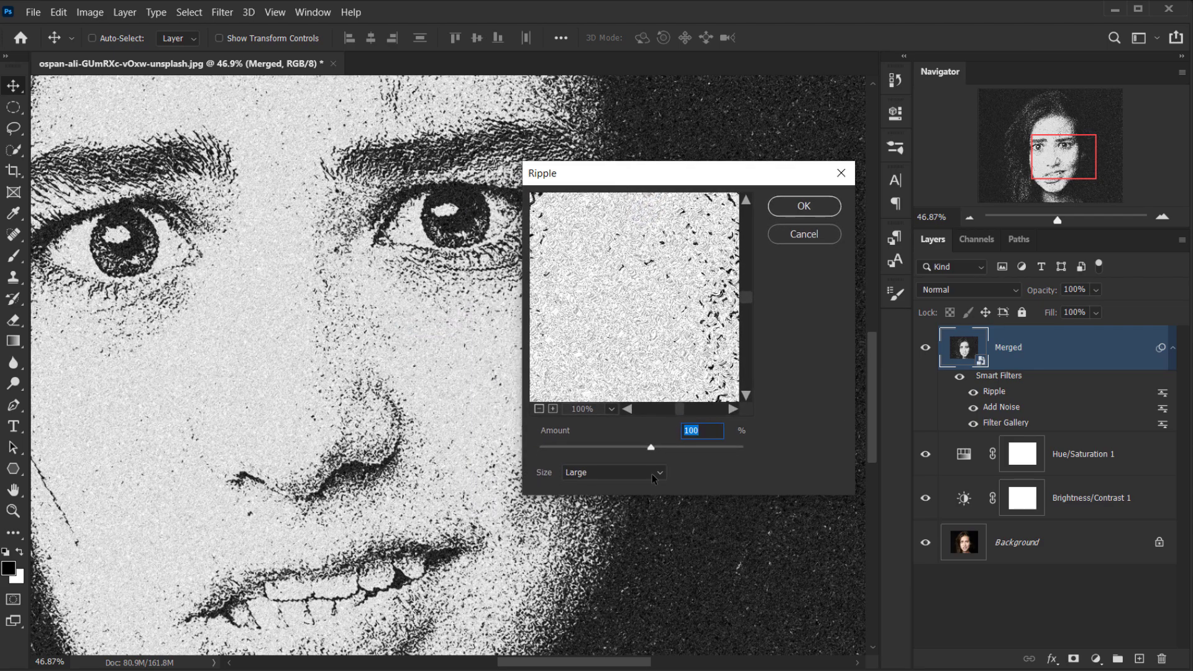
click(628, 471)
click(618, 498)
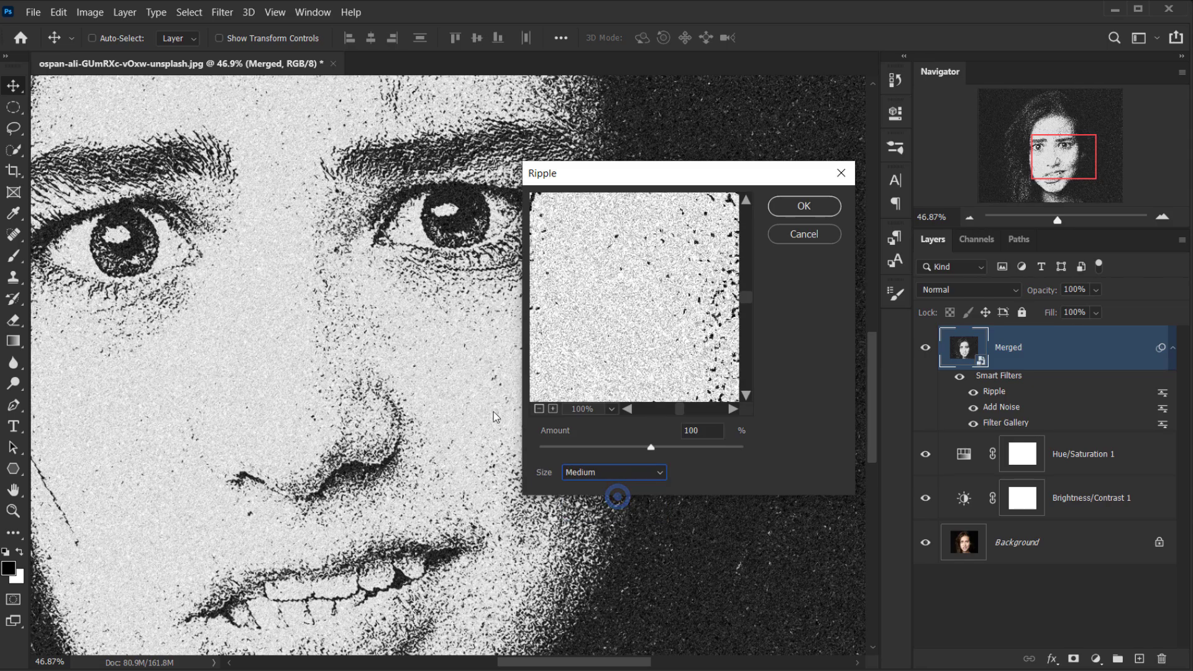
click(804, 206)
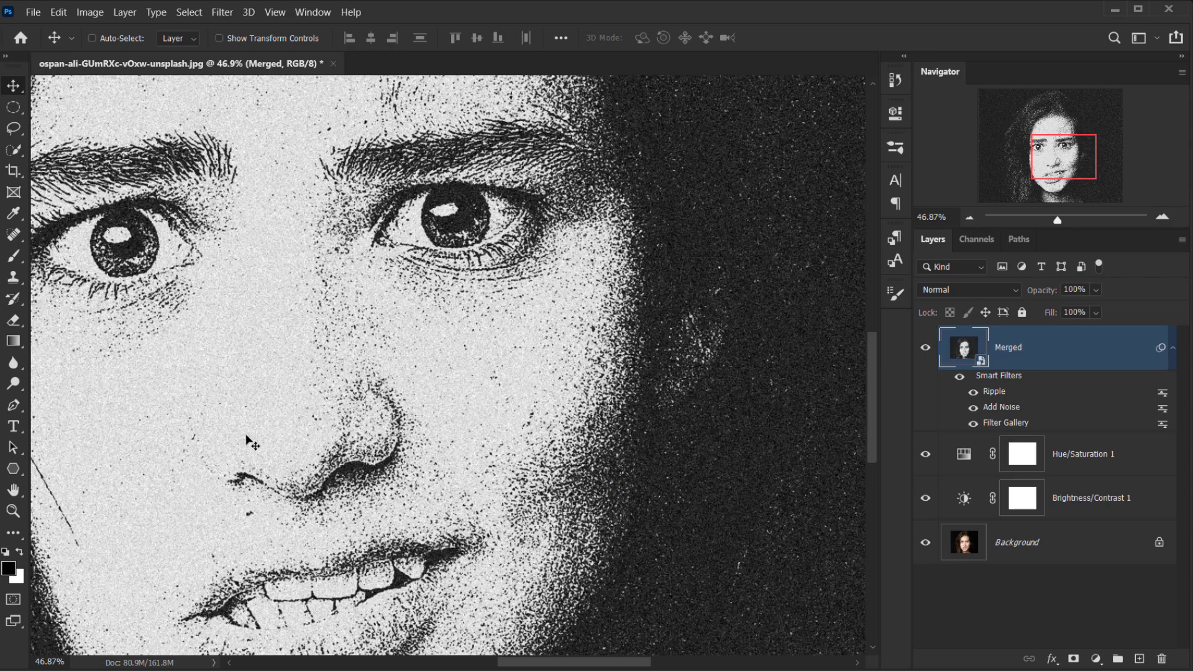
Toggle the Ripple filter off and on to compare, then fit the portrait with Ctrl+0.
scroll(311, 426, up, 3)
scroll(310, 426, up, 5)
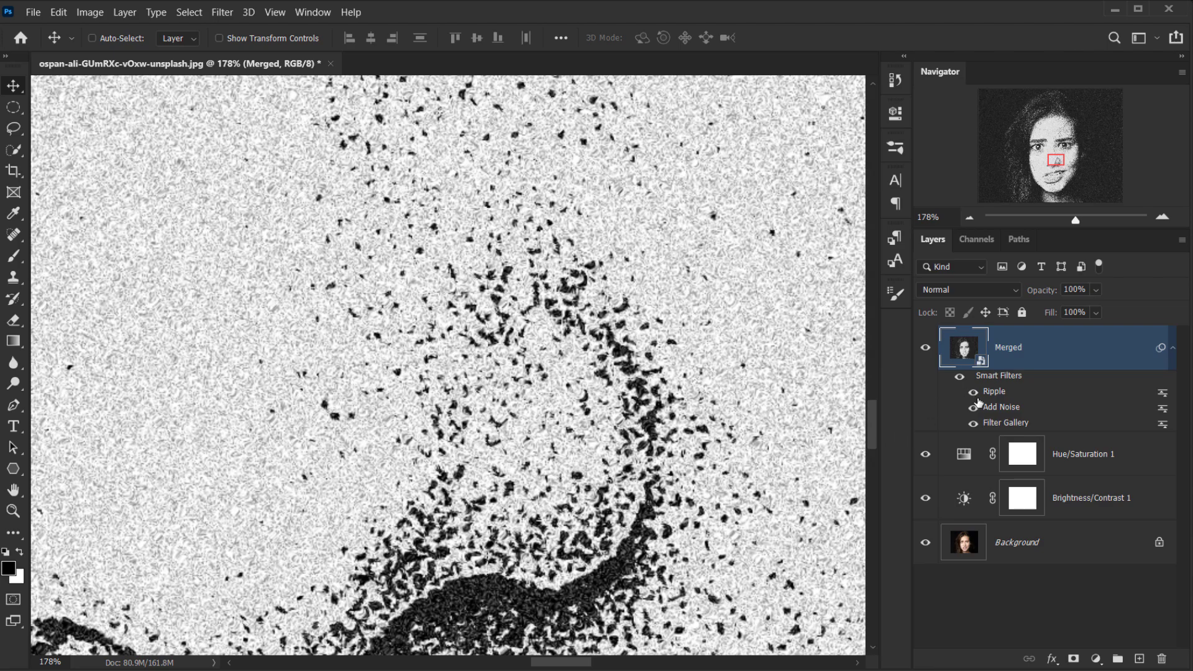
click(975, 393)
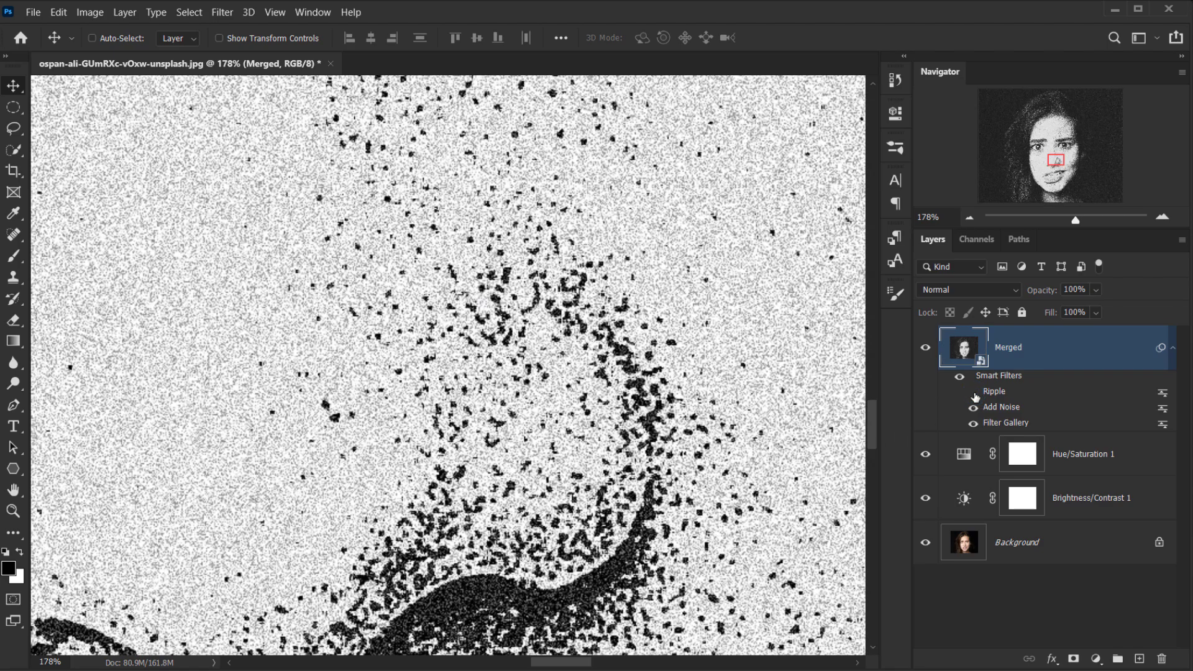
click(975, 393)
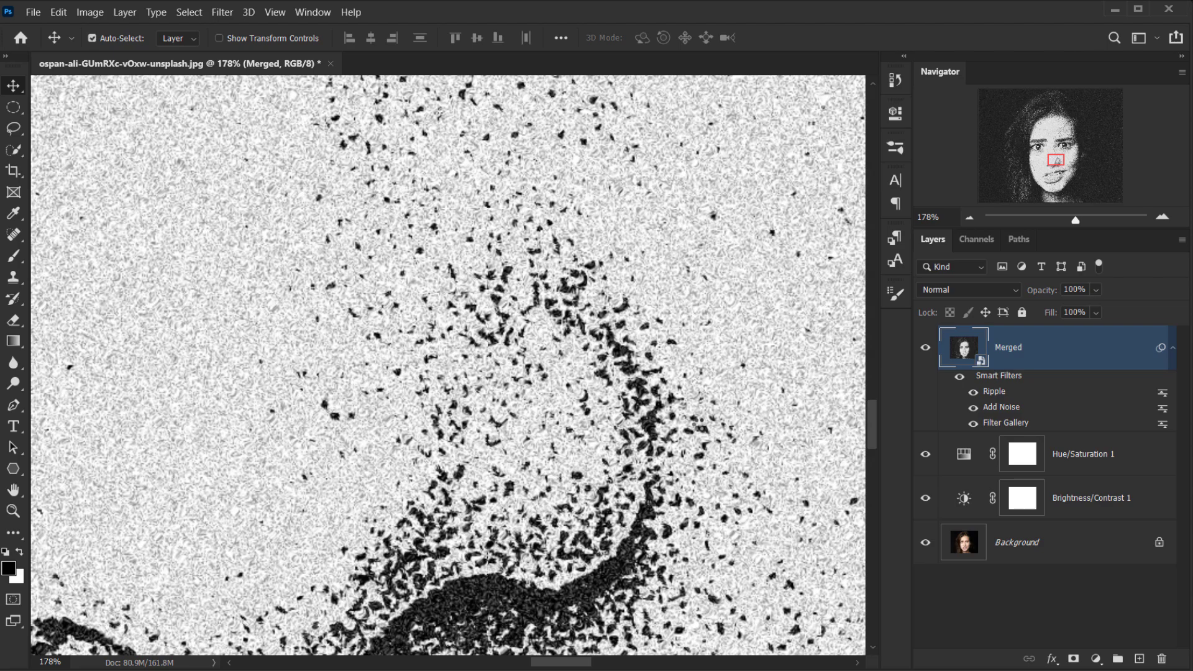
key(ctrl+0)
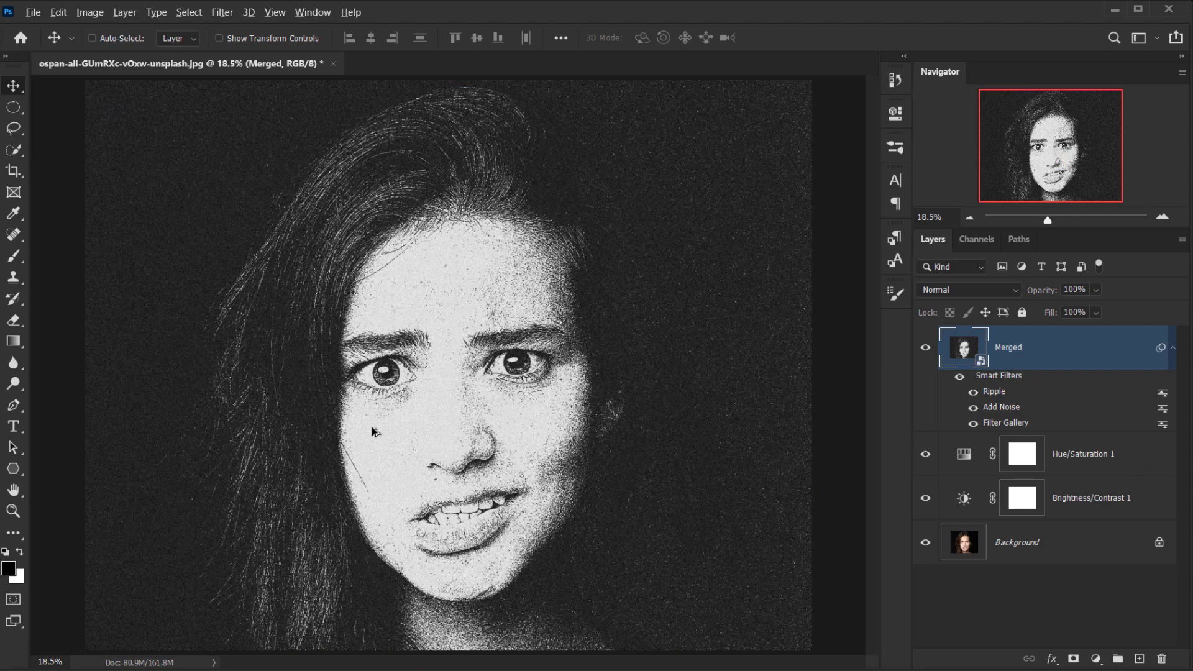
scroll(373, 431, up, 3)
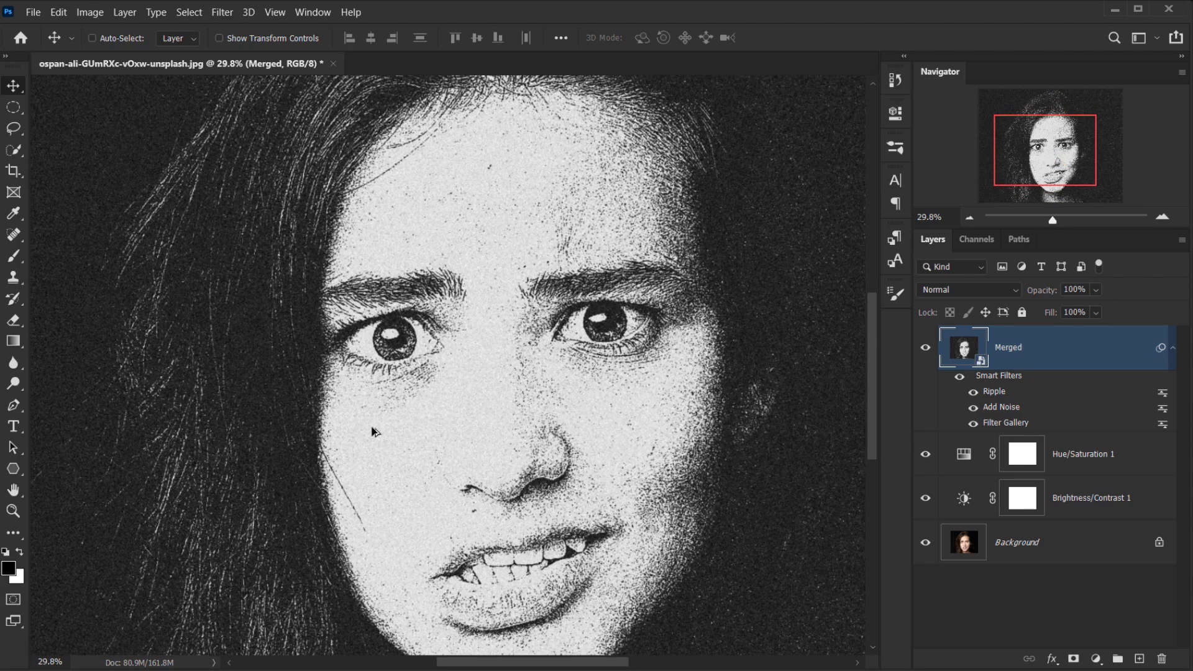
scroll(373, 431, down, 2)
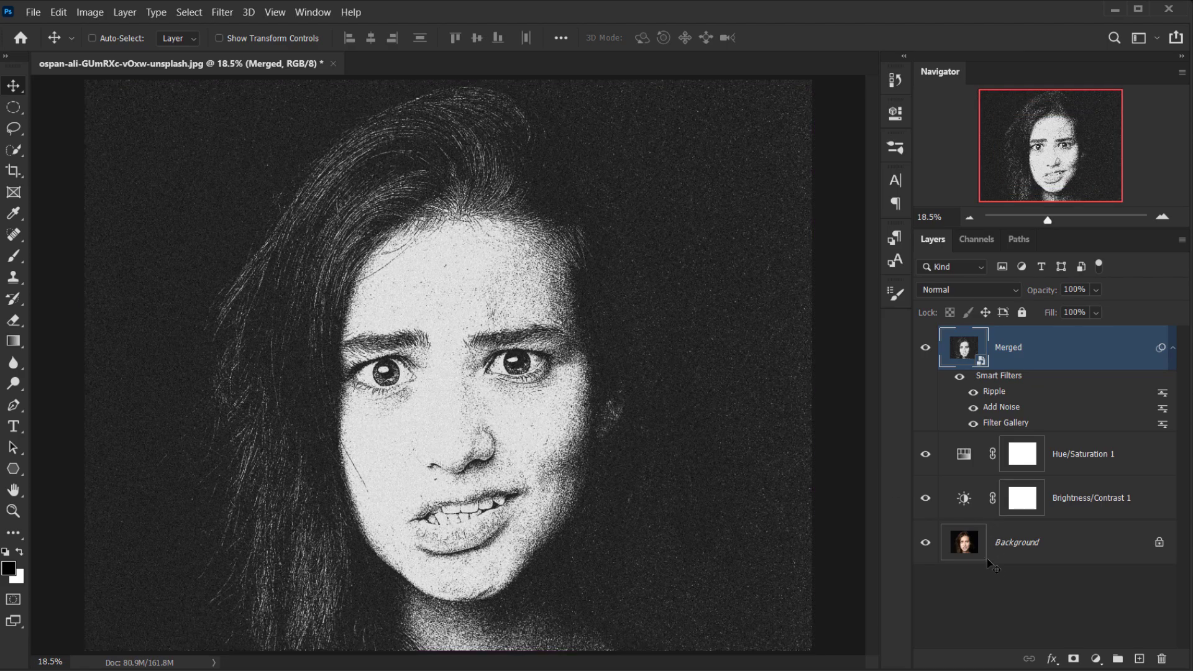
Add a Gradient Map adjustment and set its dark stop to #111111 at about 6%.
click(1097, 659)
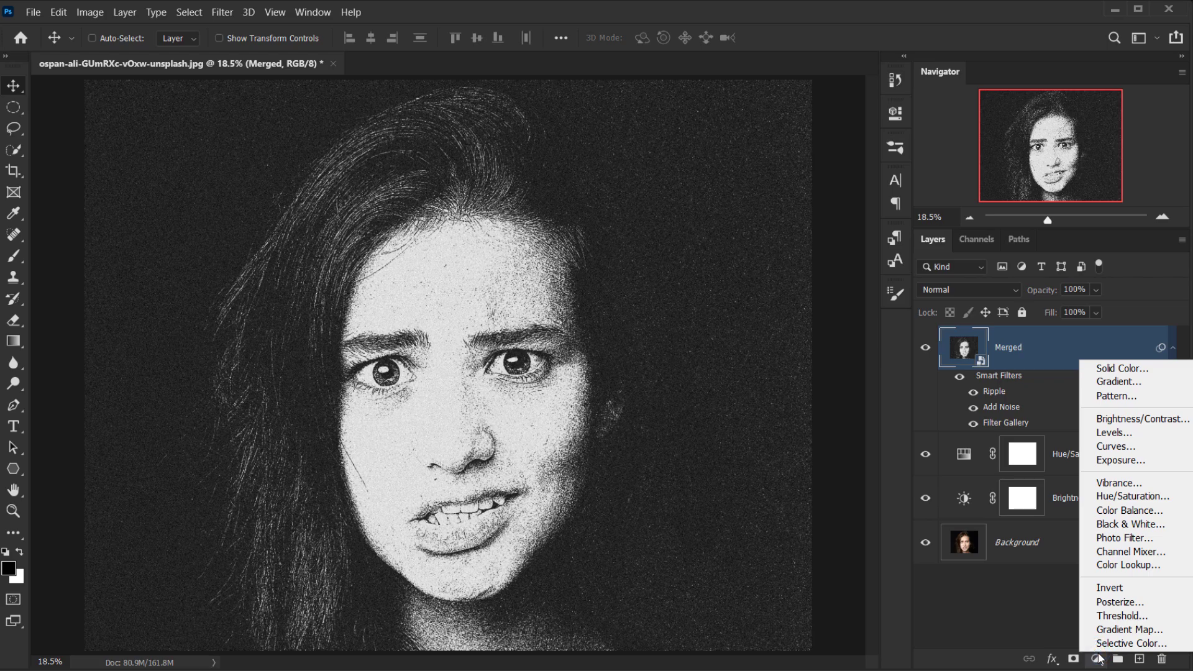
click(1130, 629)
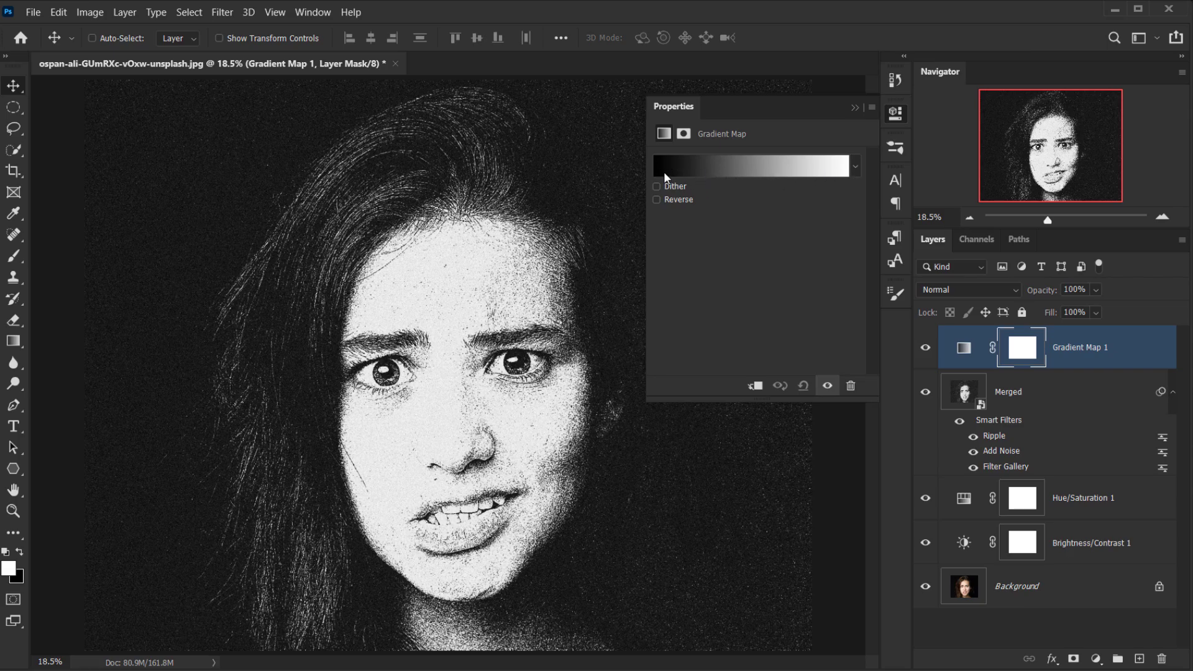
click(686, 164)
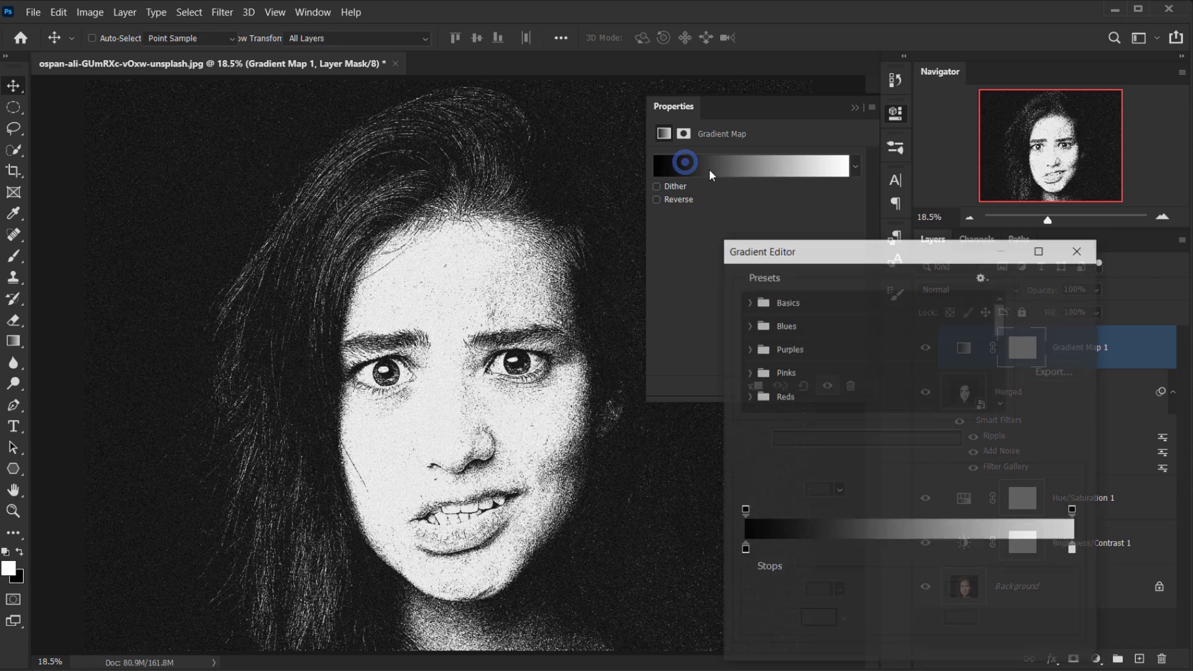
click(744, 551)
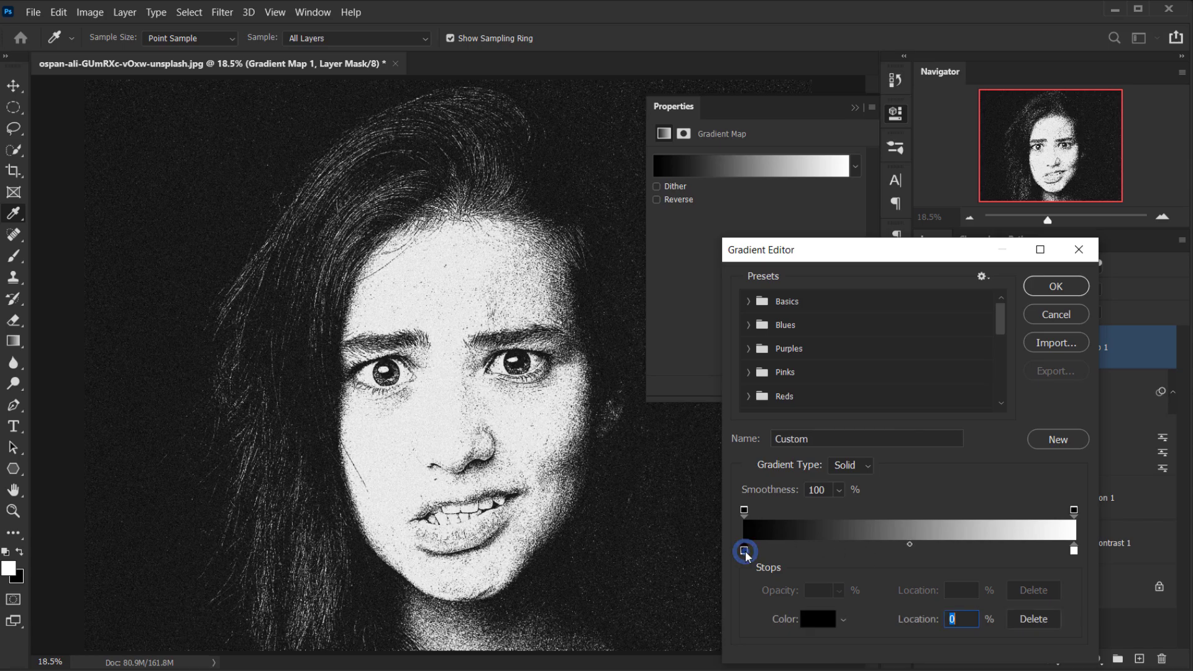
click(824, 623)
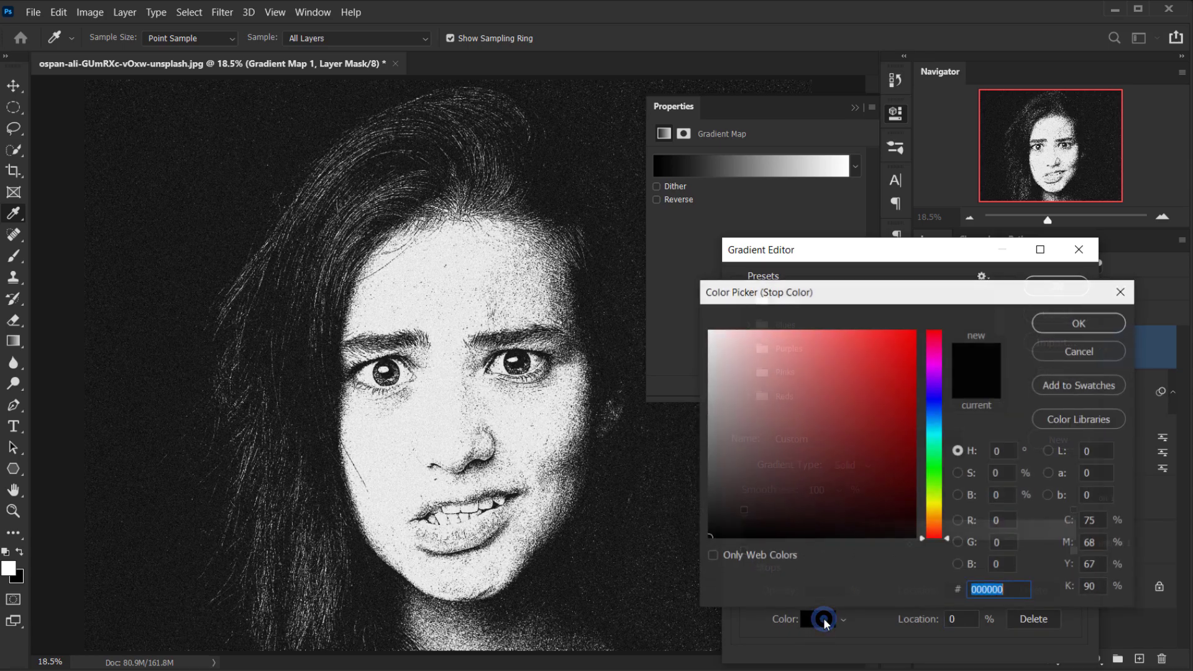
click(709, 532)
drag(708, 532, 709, 525)
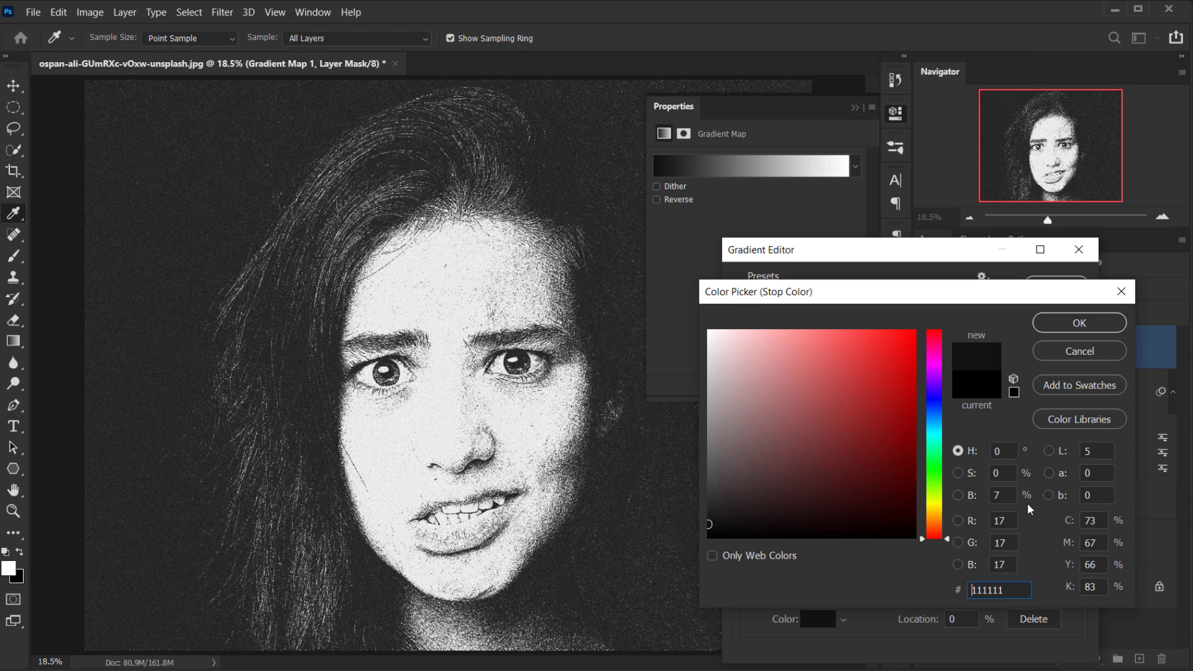
click(996, 494)
click(1078, 324)
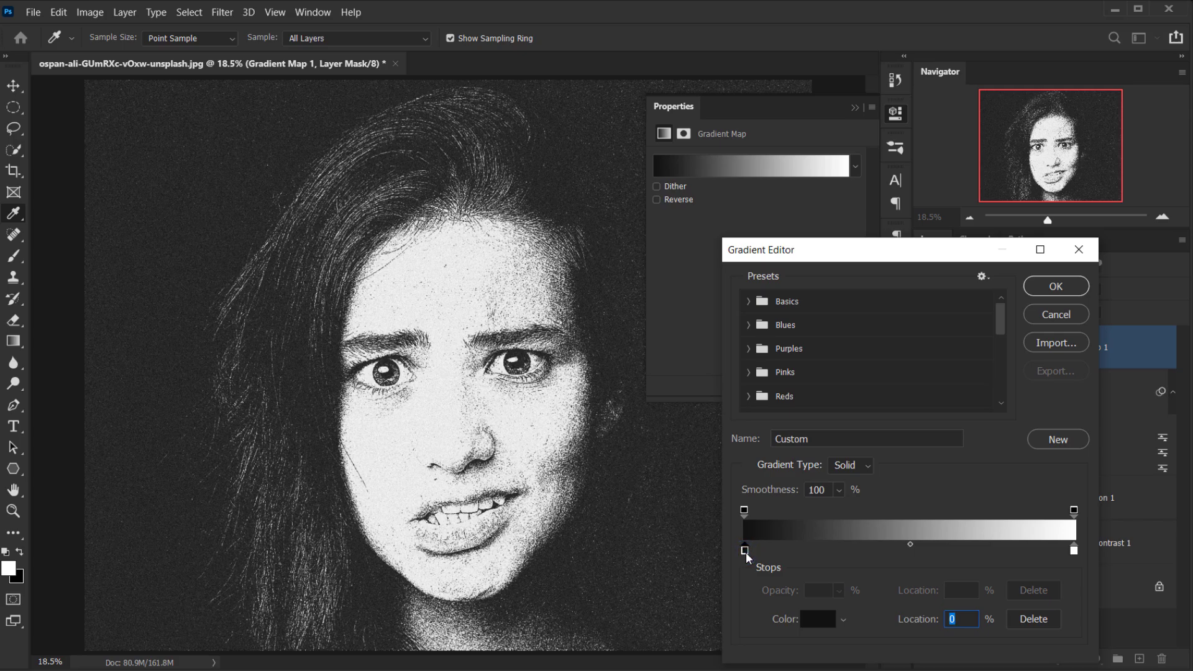
drag(746, 552, 762, 552)
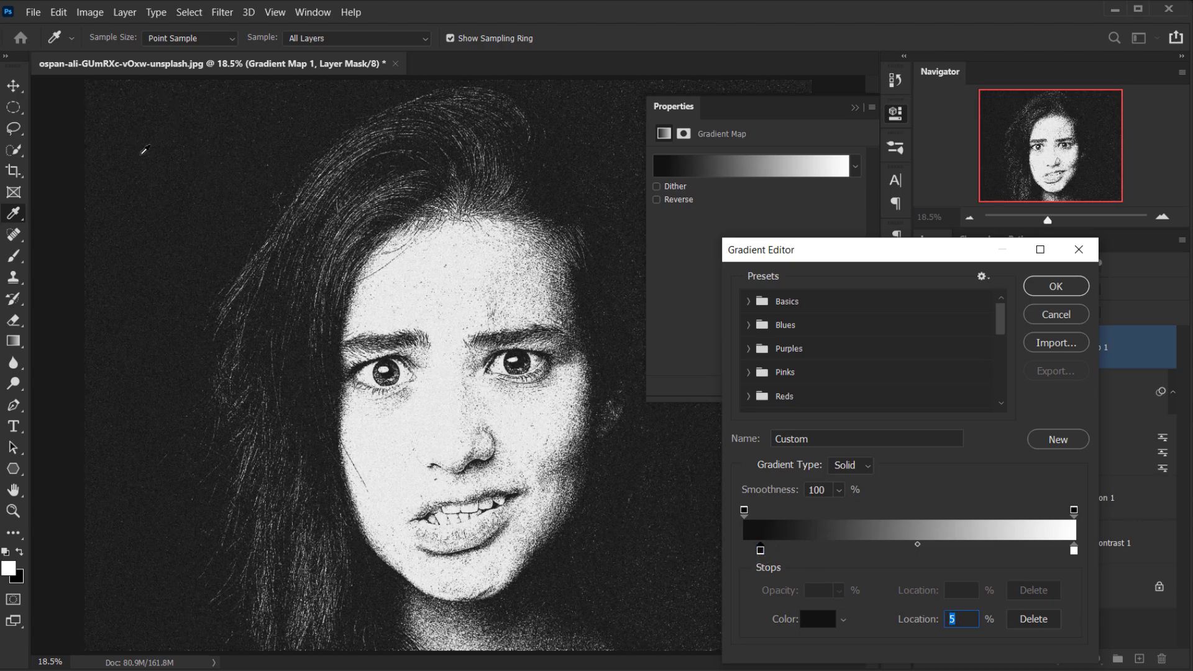
Set the gradient's light stop to tan #a0937c and apply the sepia gradient.
click(1074, 550)
click(818, 619)
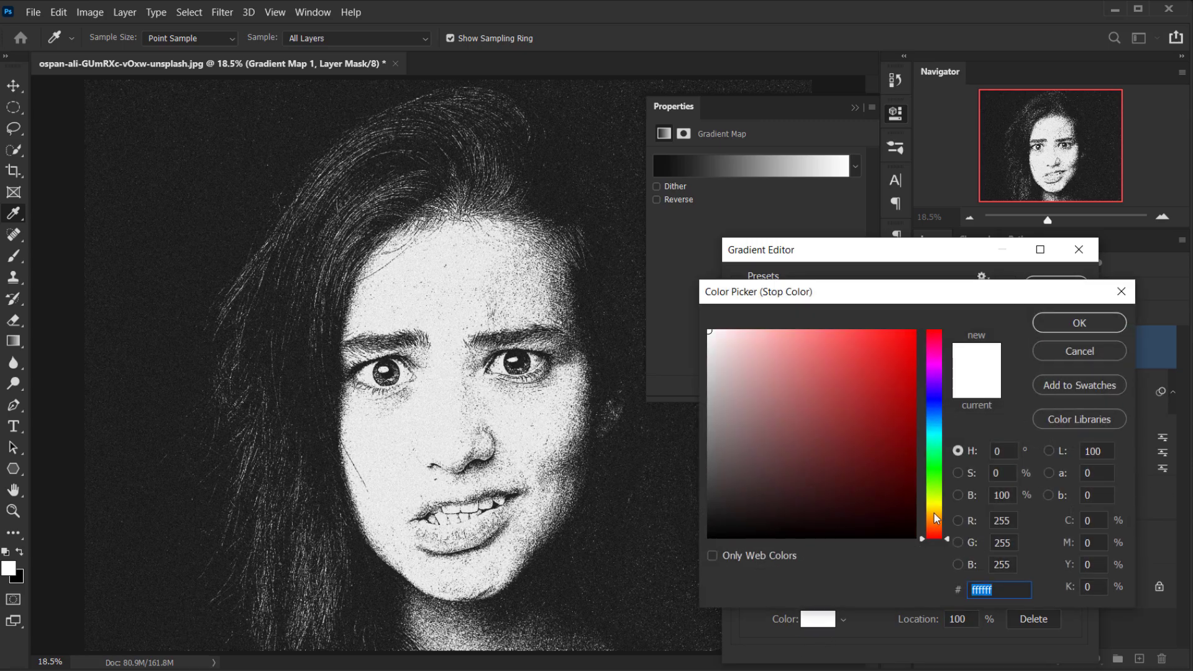
drag(935, 514, 935, 516)
click(788, 408)
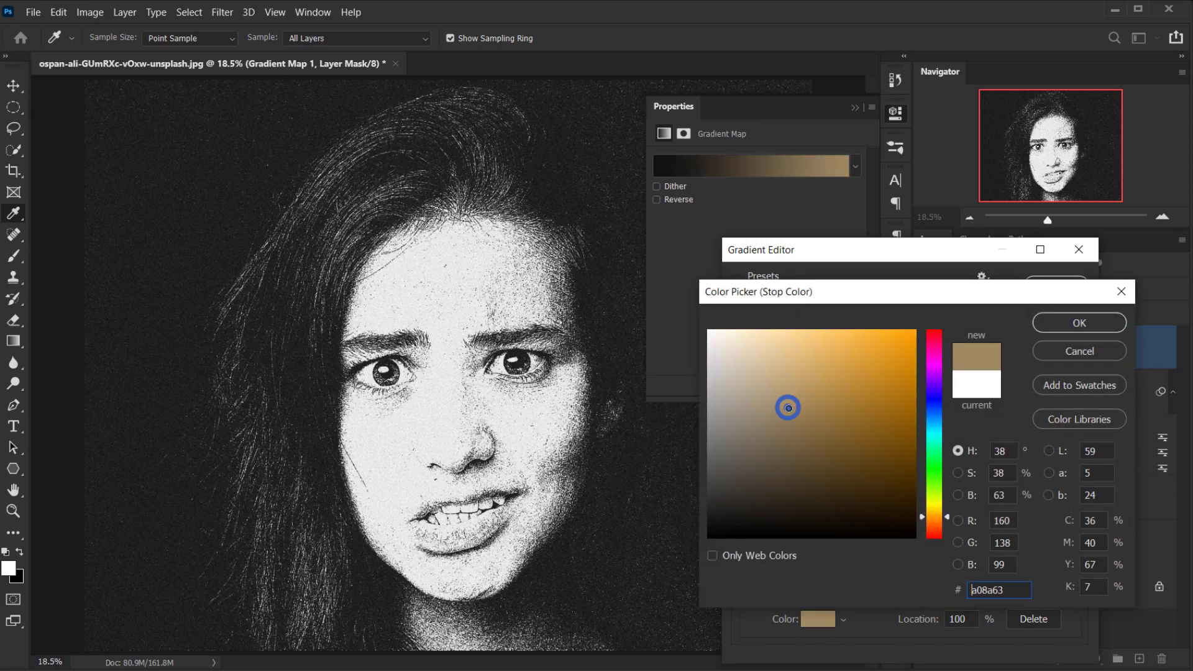
drag(786, 413, 755, 407)
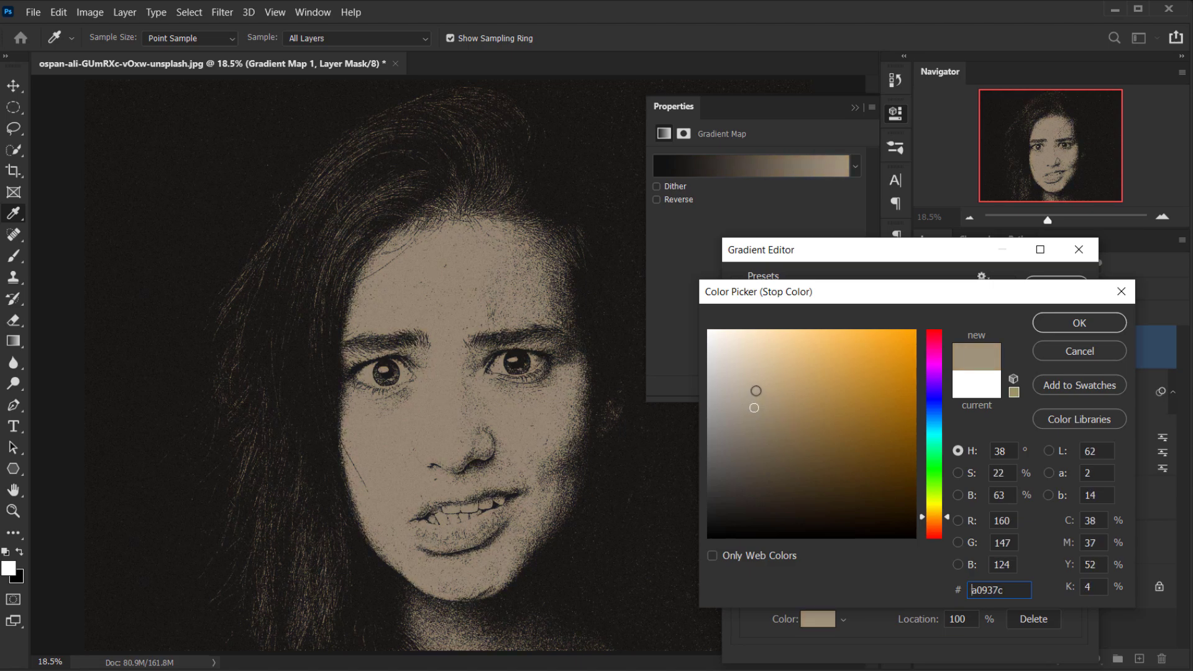
click(1094, 328)
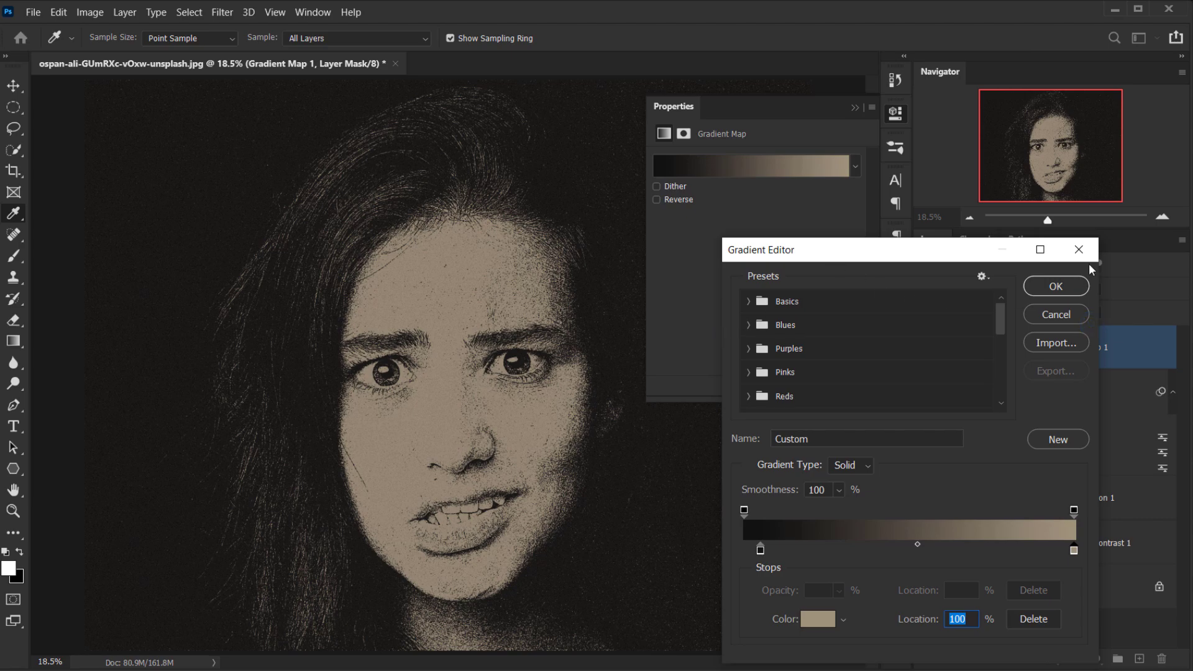
click(1063, 283)
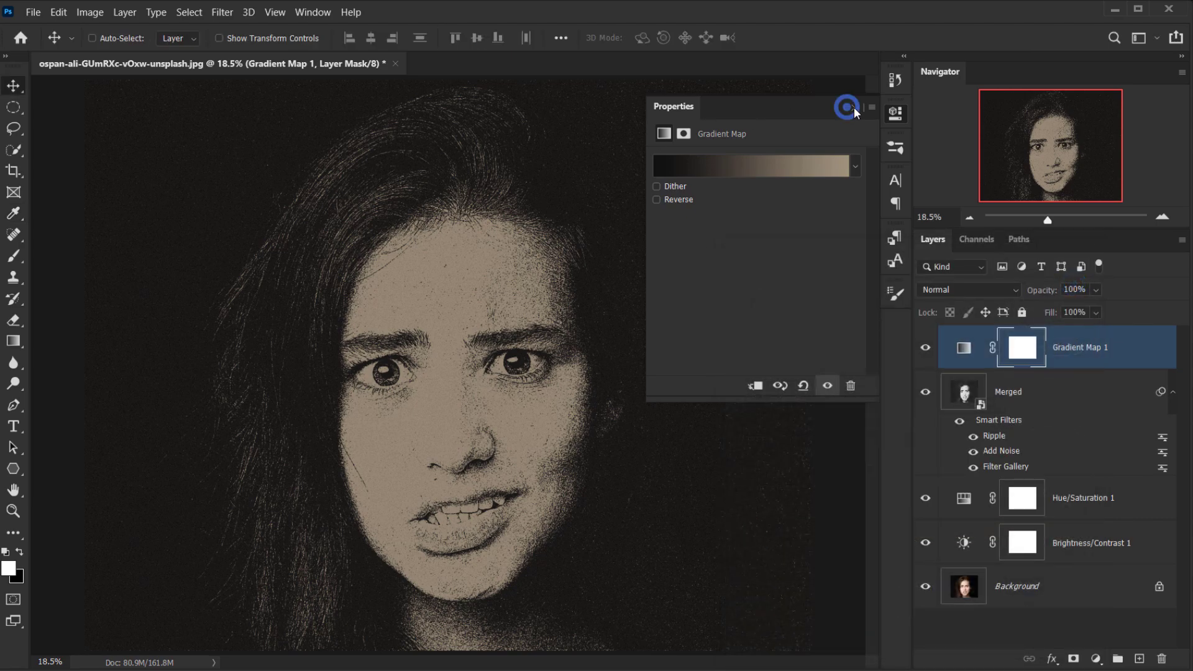
click(854, 107)
Toggle Gradient Map 1 off and on to compare the sepia tint.
scroll(461, 460, down, 2)
scroll(462, 460, up, 4)
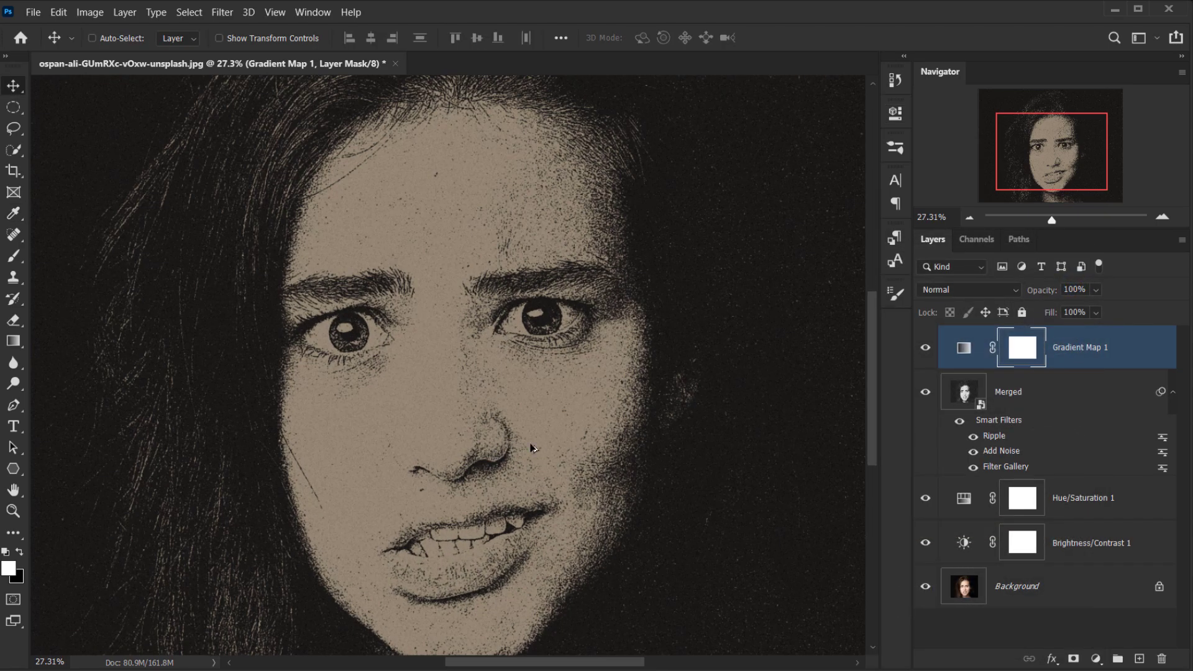
click(926, 347)
click(926, 348)
Lower Gradient Map 1's opacity to 75%.
click(964, 347)
scroll(348, 398, down, 3)
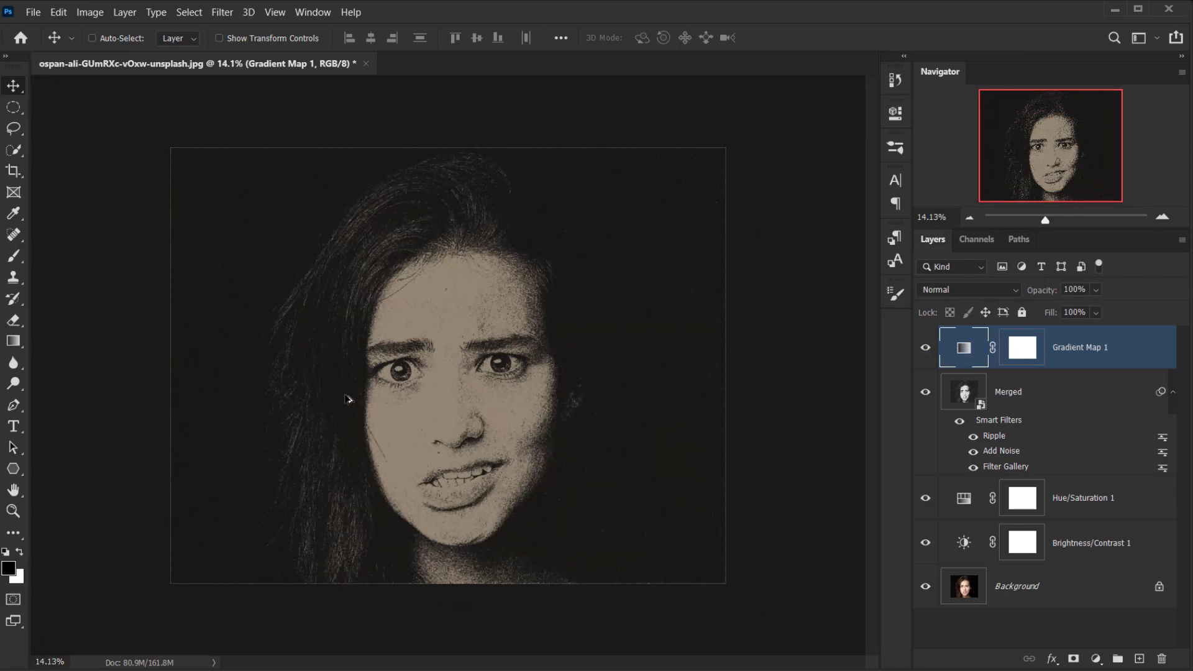
scroll(351, 395, up, 5)
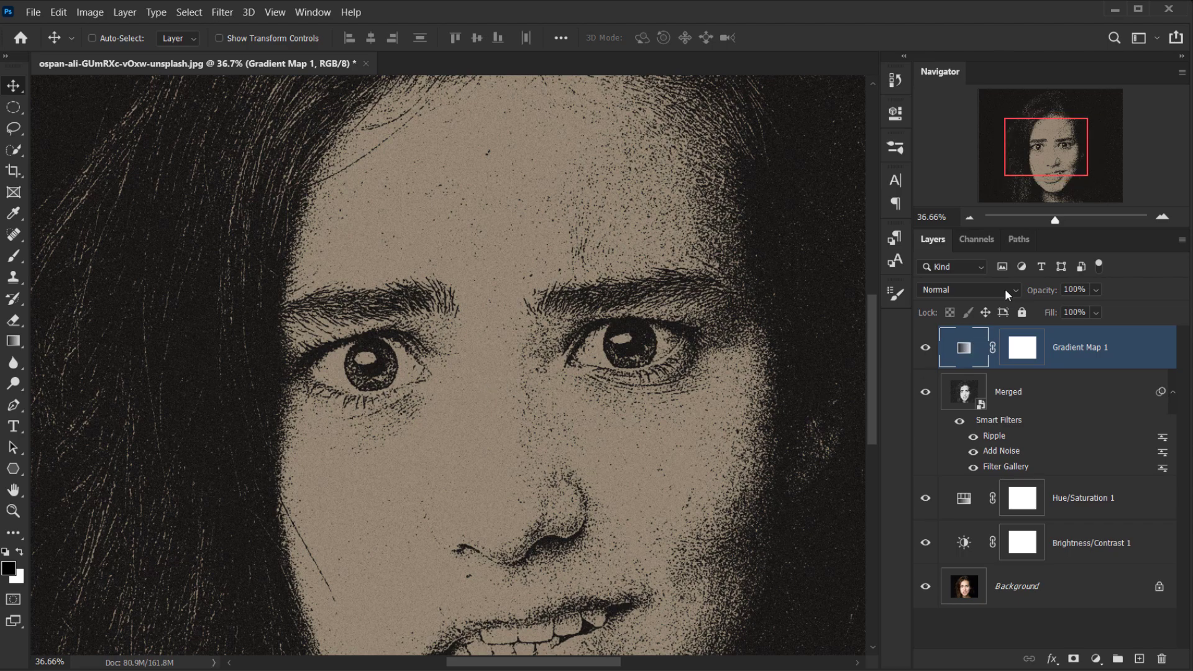
click(1066, 290)
text(84)
key(Return)
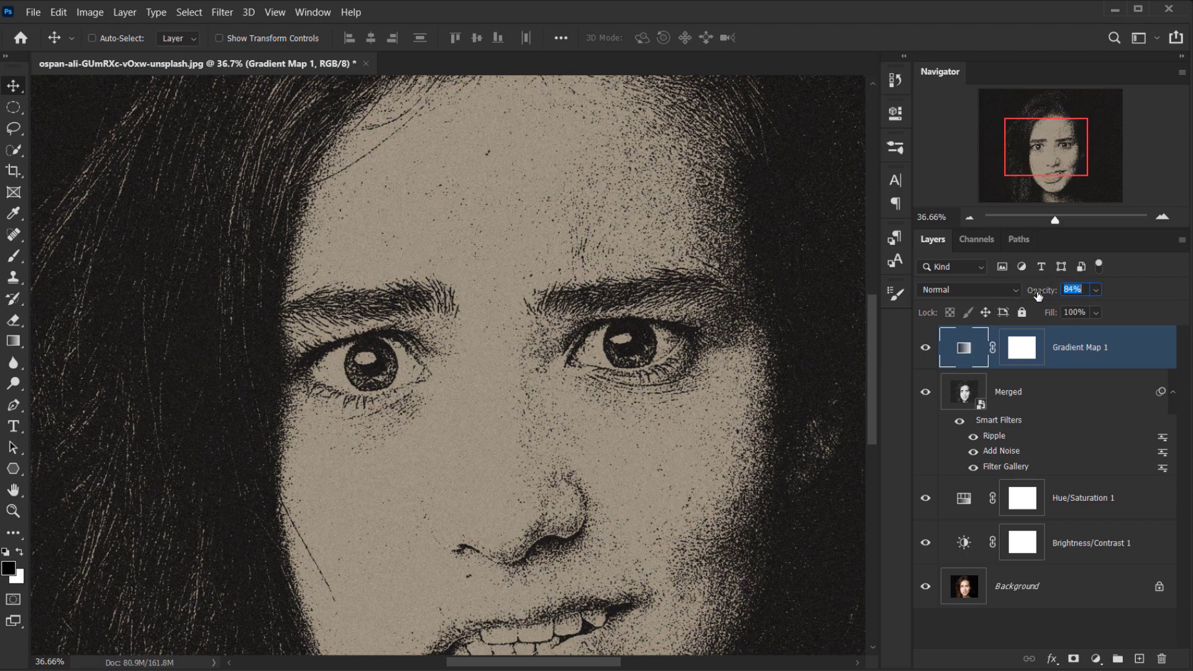
drag(1036, 296, 1033, 297)
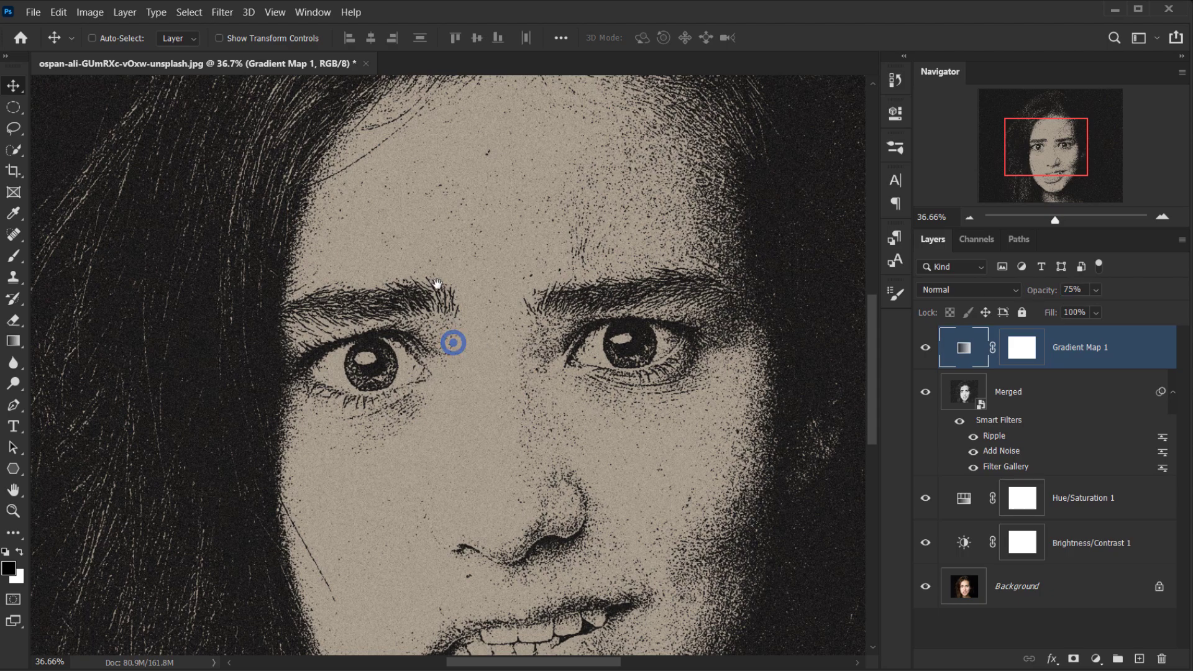
Reposition the portrait view, then switch to the File Explorer folder of photocopy textures.
drag(472, 427, 455, 328)
scroll(455, 328, down, 6)
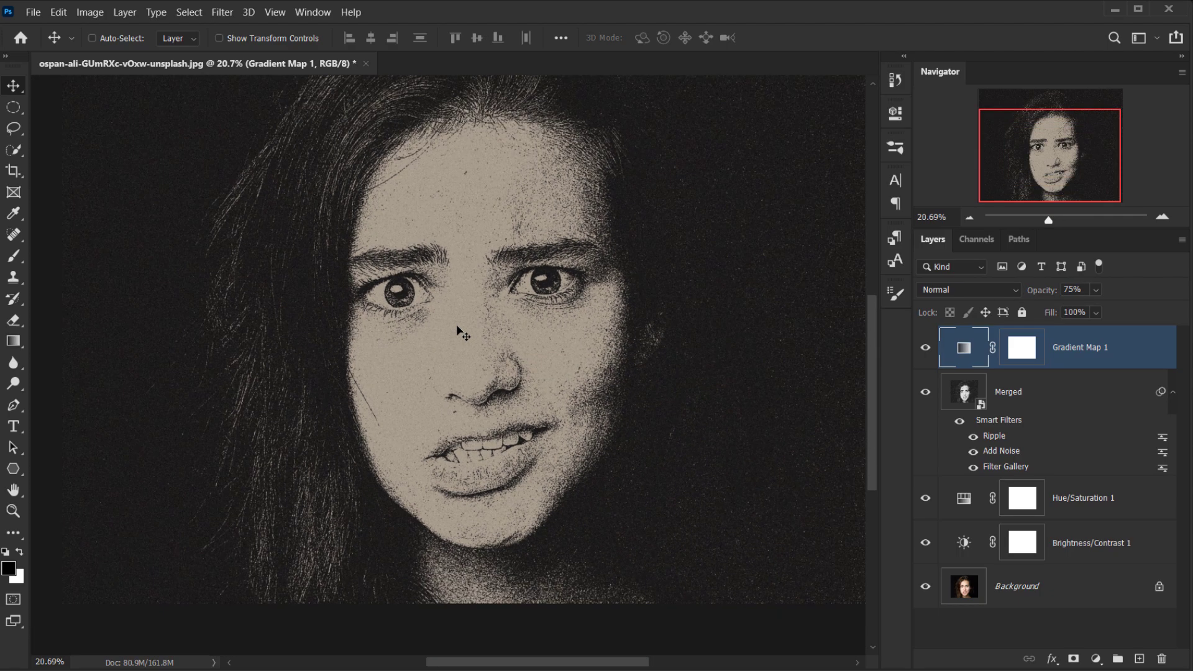
scroll(793, 326, up, 2)
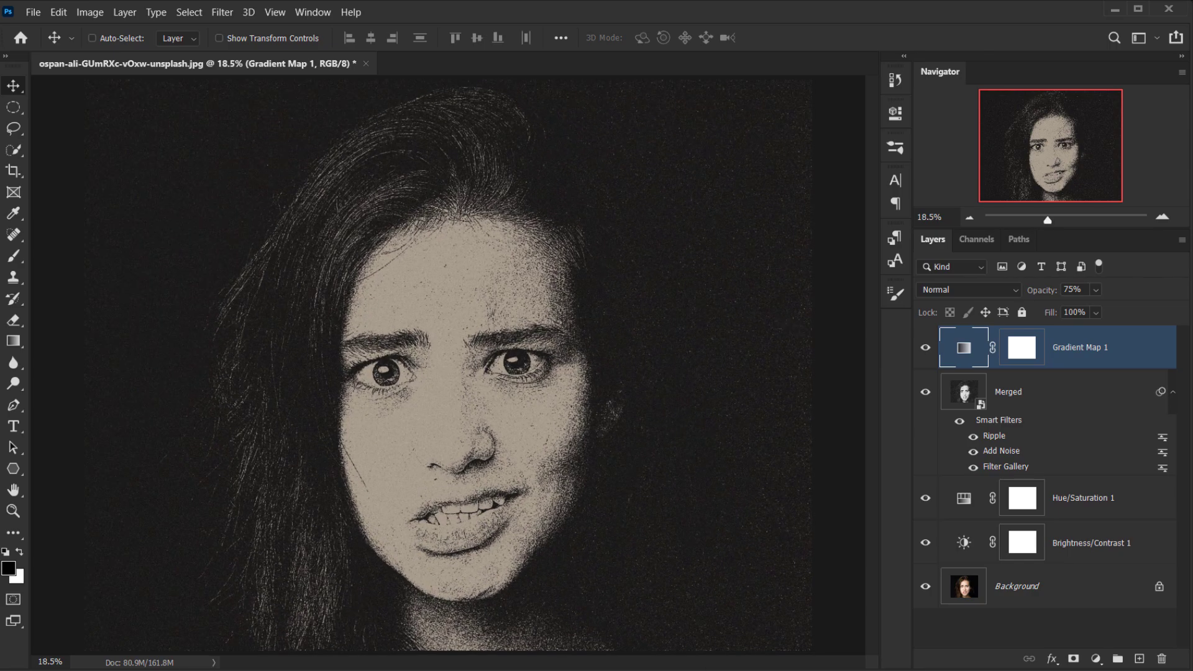
key(alt+Tab)
Drag texturefabrik_photocopies_vol-3_10.jpg from the Phtgraph folder onto the Photoshop portrait.
click(692, 252)
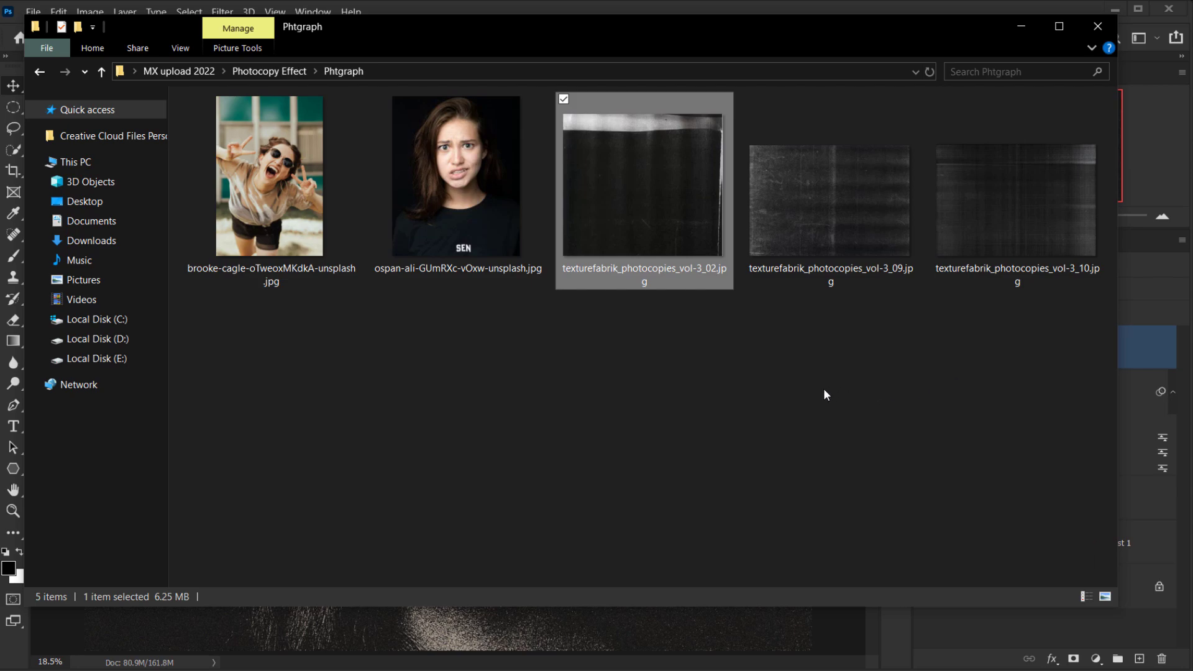
click(1004, 241)
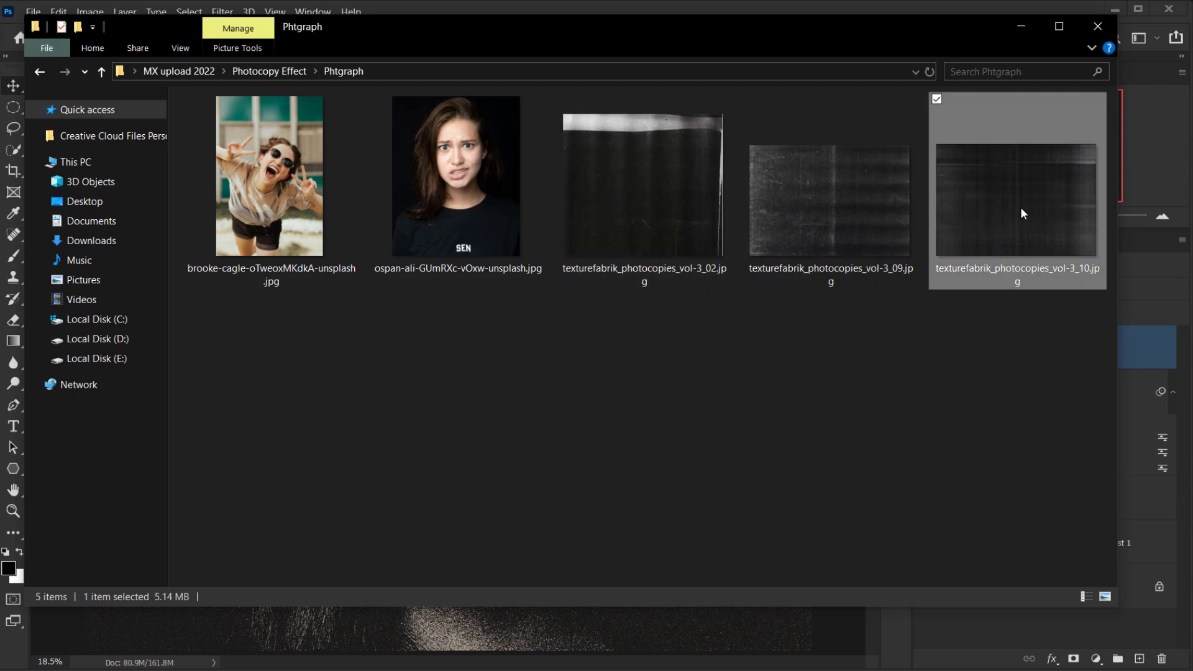
click(1026, 164)
drag(1027, 164, 531, 616)
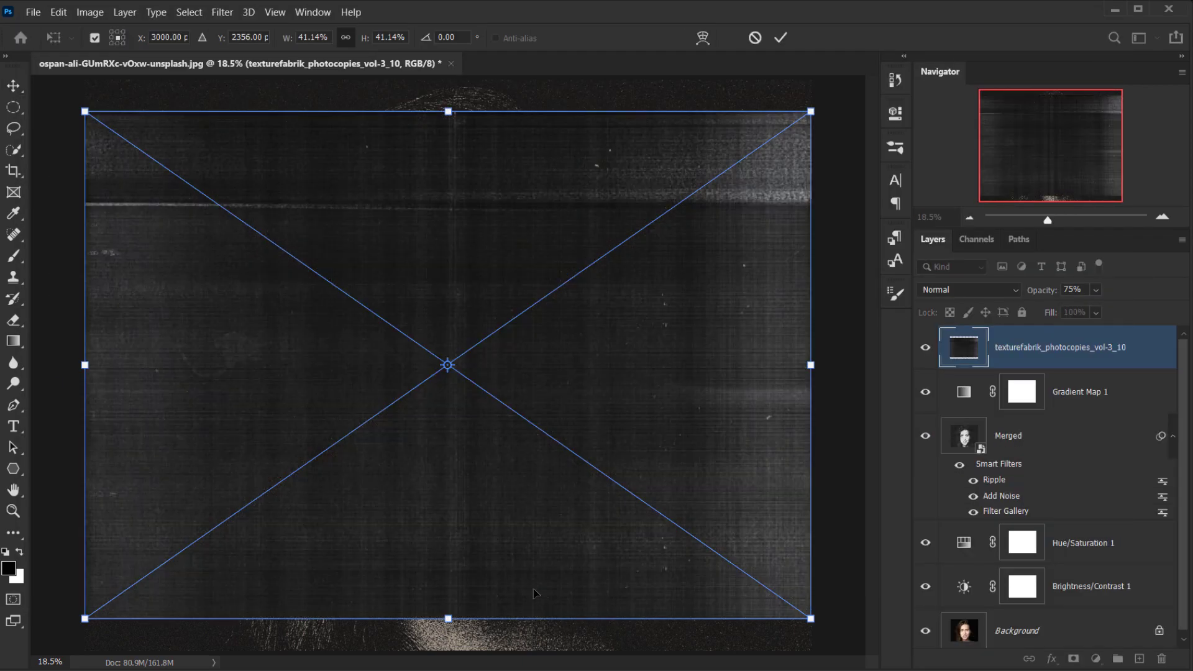
scroll(458, 513, down, 2)
Scale the placed photocopy texture to 46.19% so it fills the canvas.
click(452, 177)
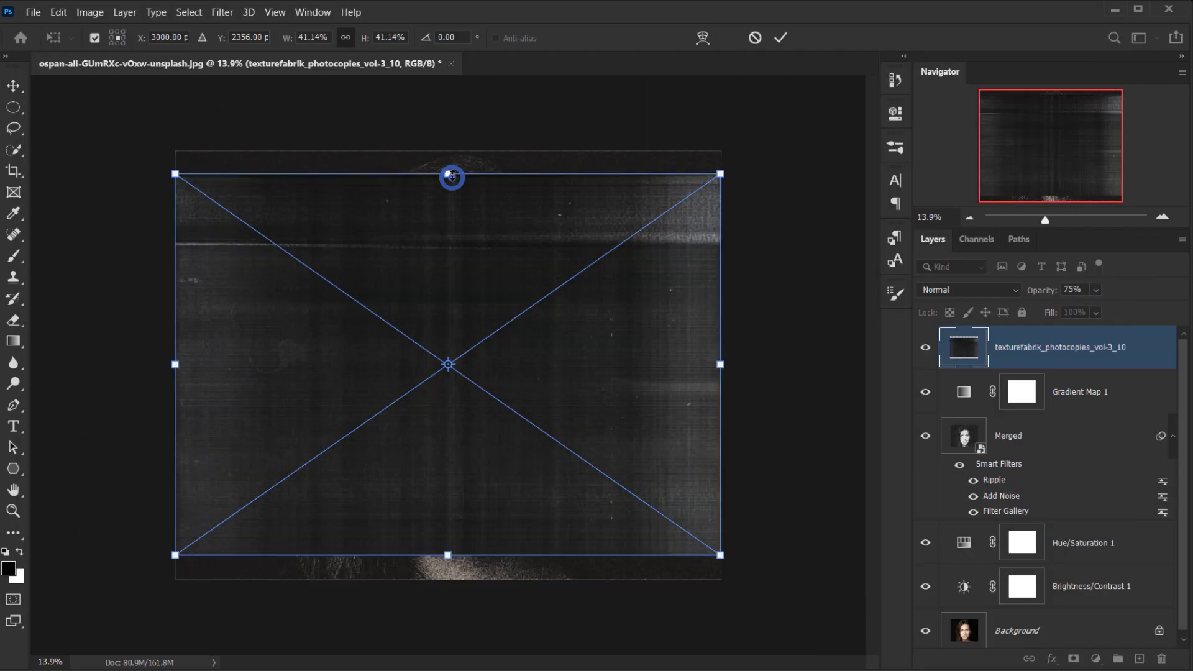
drag(452, 177, 448, 151)
key(Return)
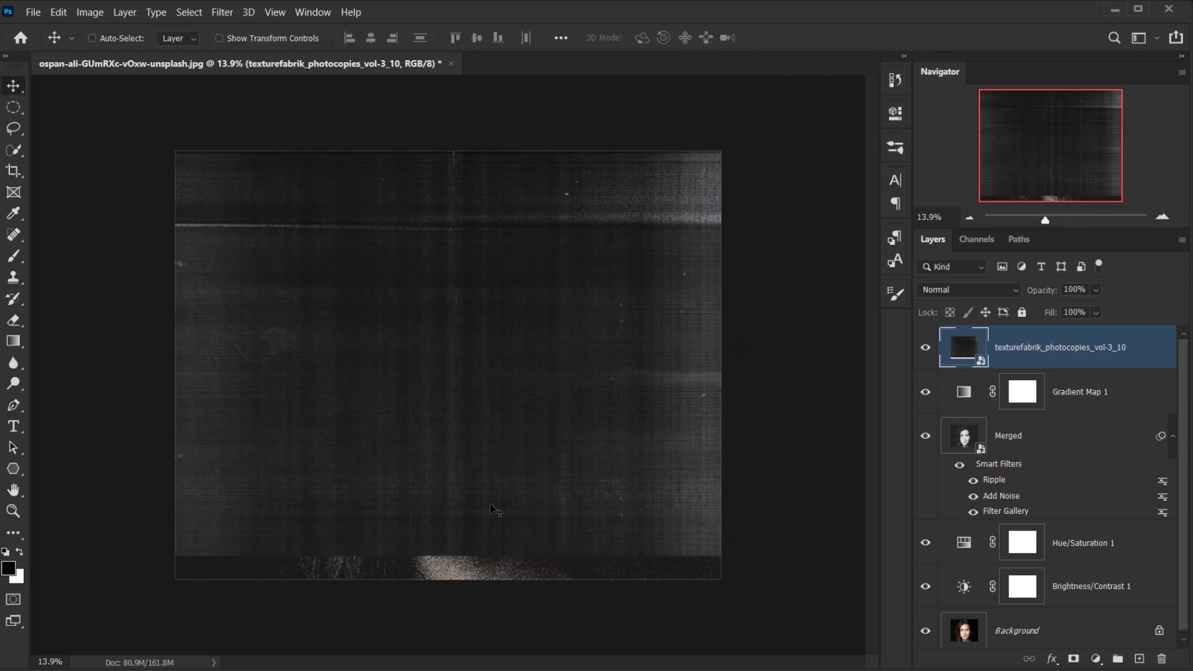
key(ctrl+t)
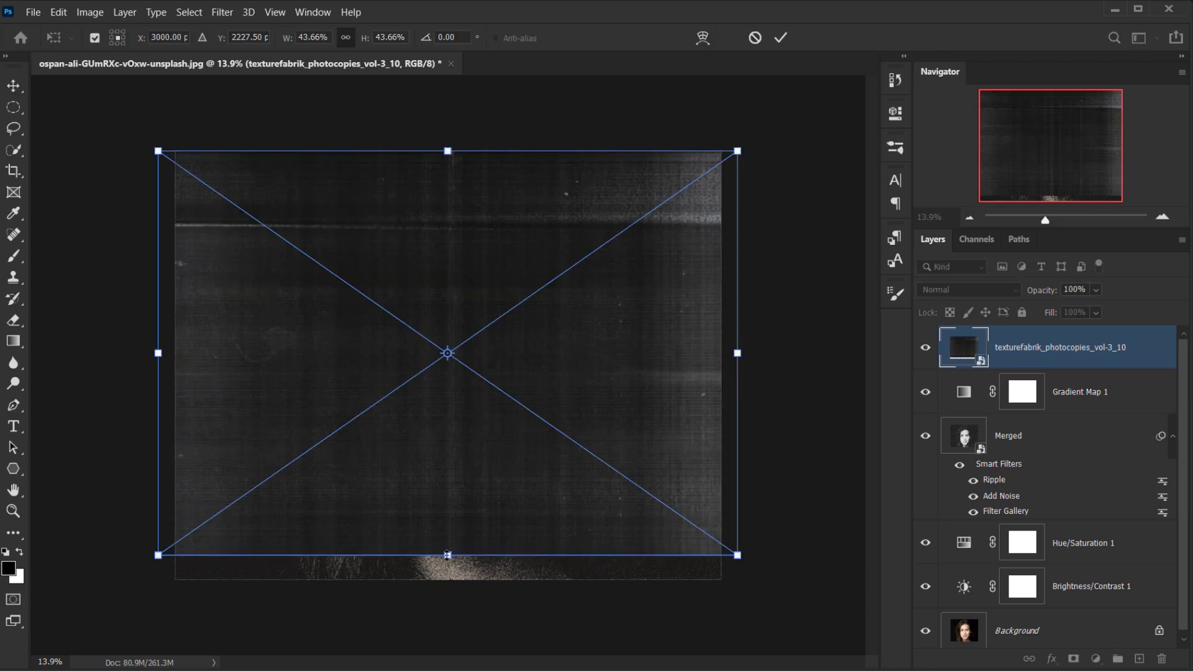
click(448, 556)
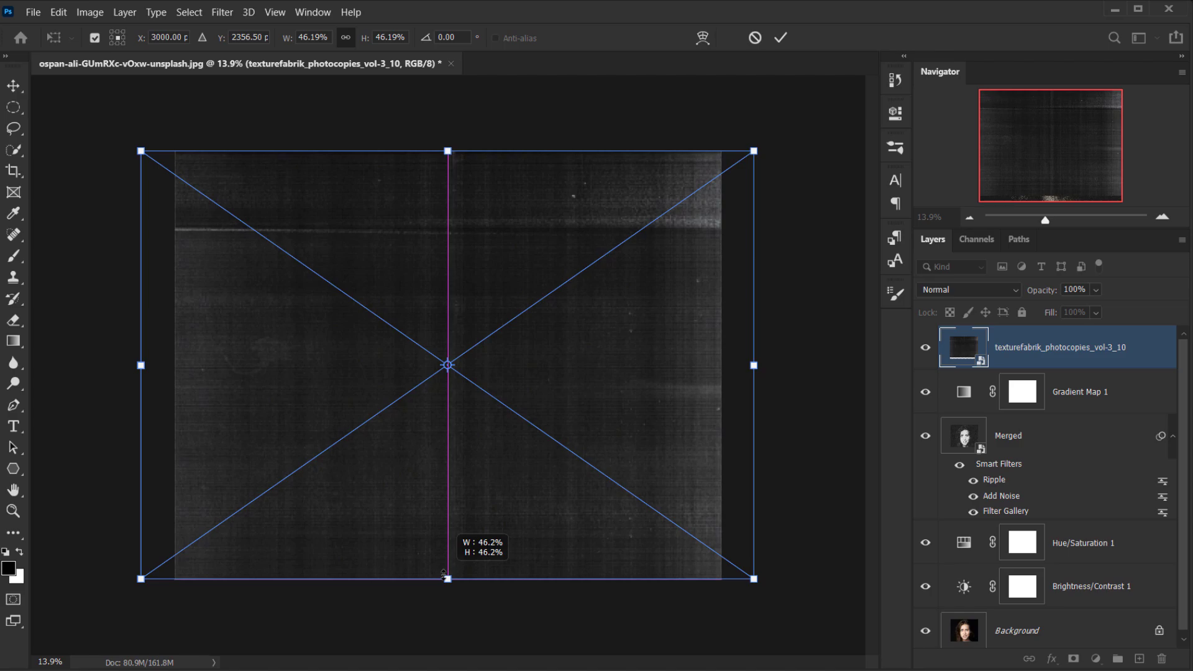
click(781, 38)
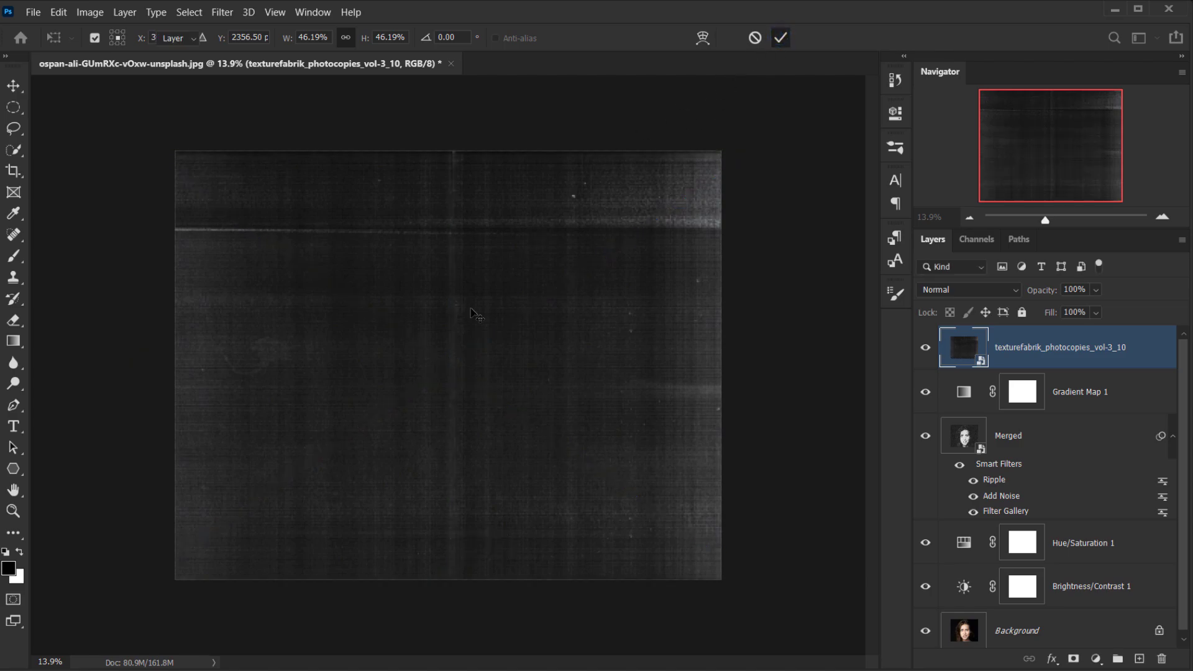
Rasterize the texture layer into a regular pixel layer.
scroll(475, 314, up, 2)
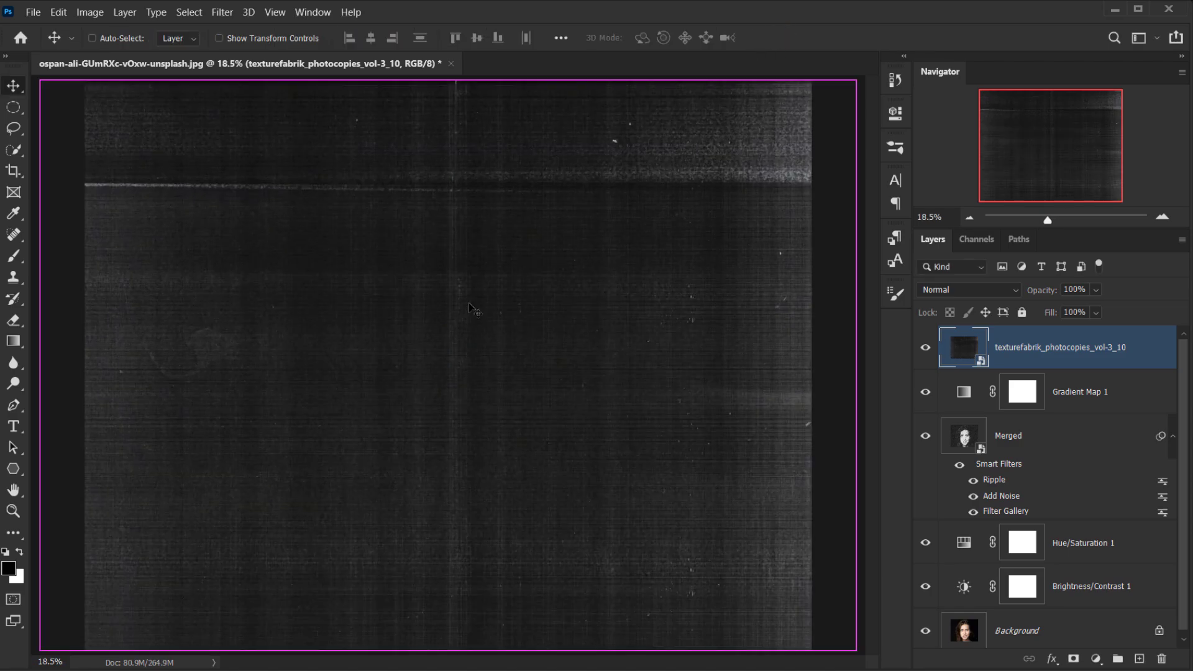
scroll(545, 319, down, 2)
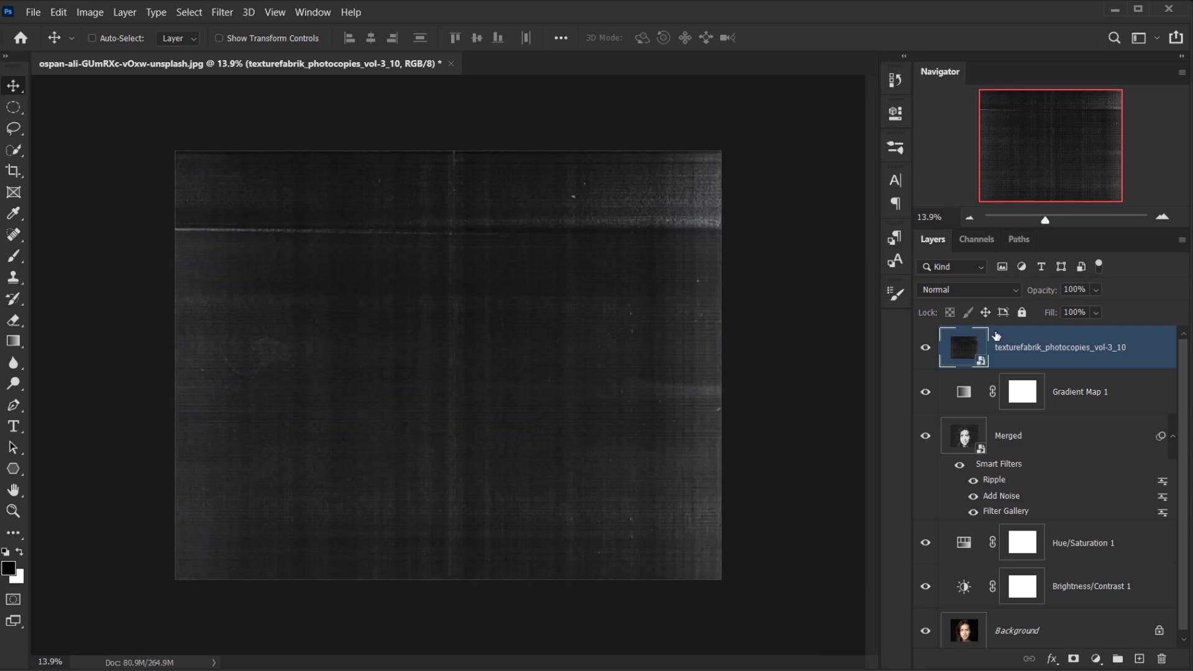
right_click(1063, 350)
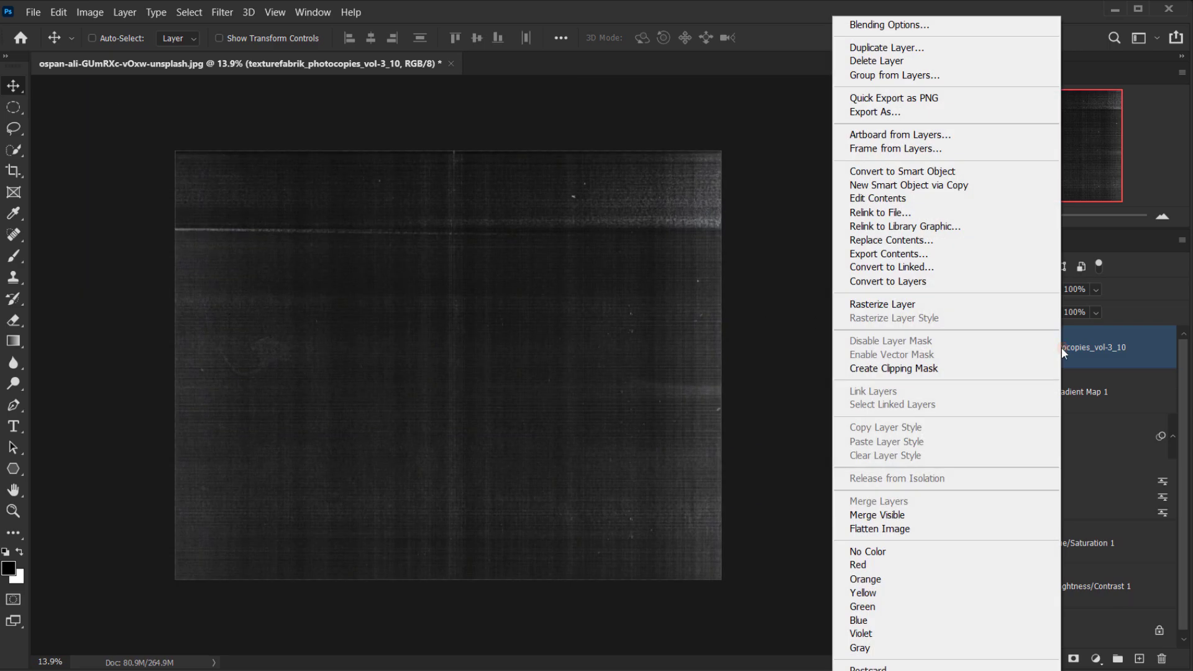
click(908, 304)
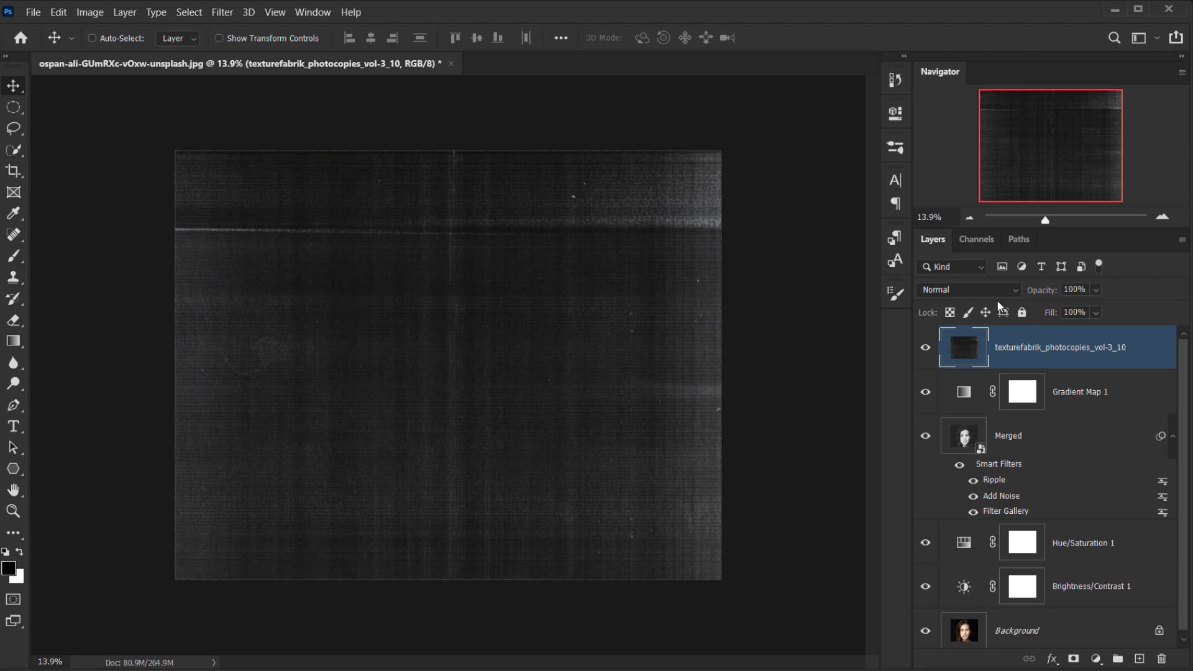
Blend the photocopy texture layer in Lighten mode at 38% opacity.
click(964, 290)
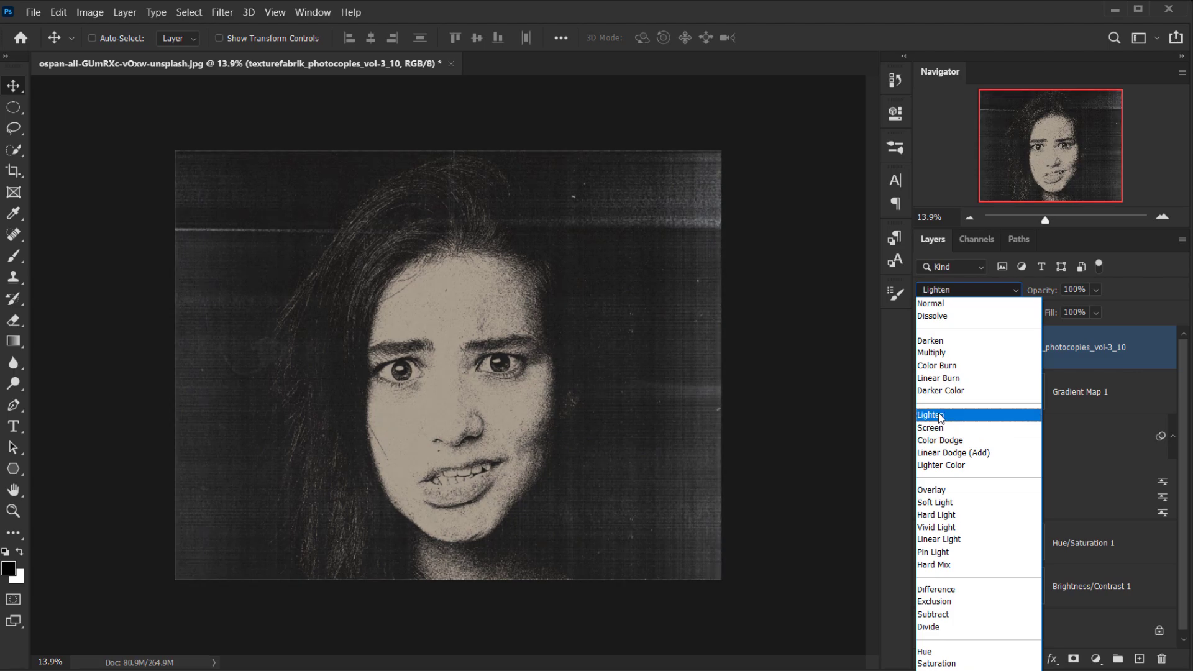
click(939, 414)
click(1094, 342)
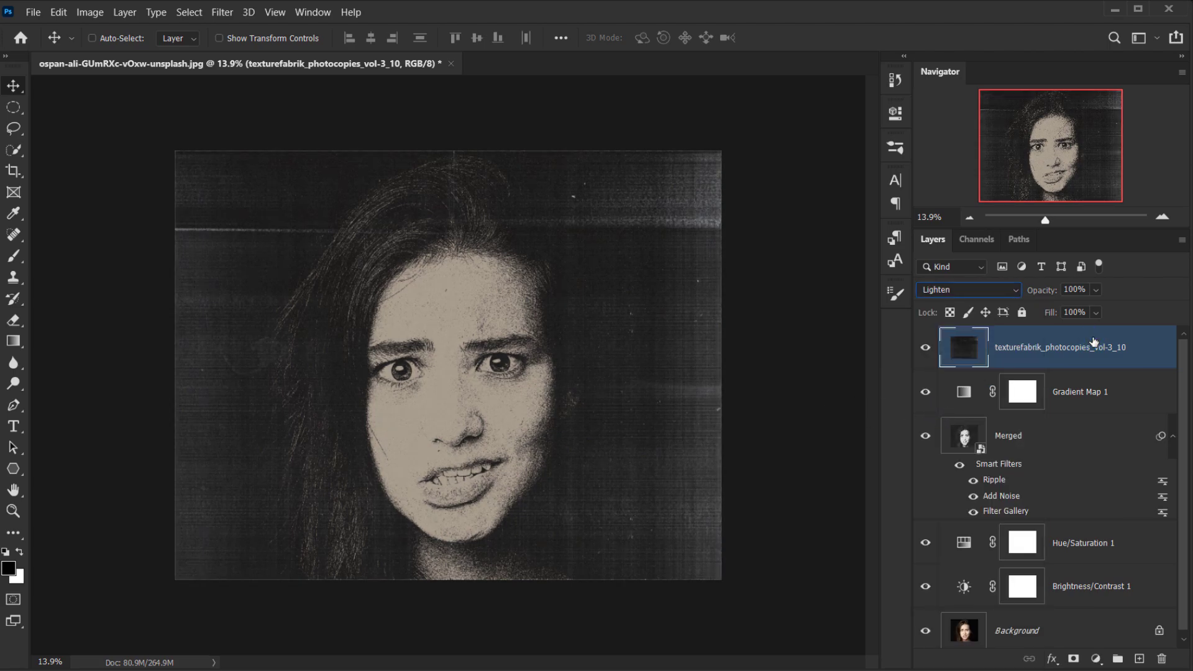
drag(1063, 292, 1002, 301)
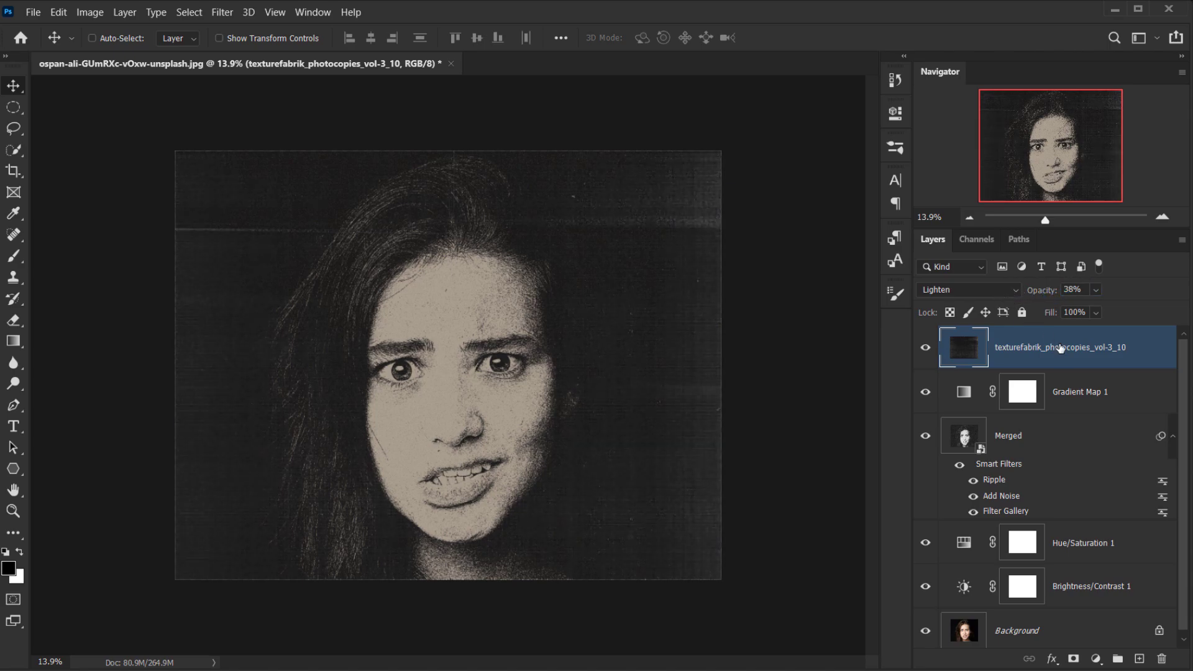
click(924, 348)
click(924, 348)
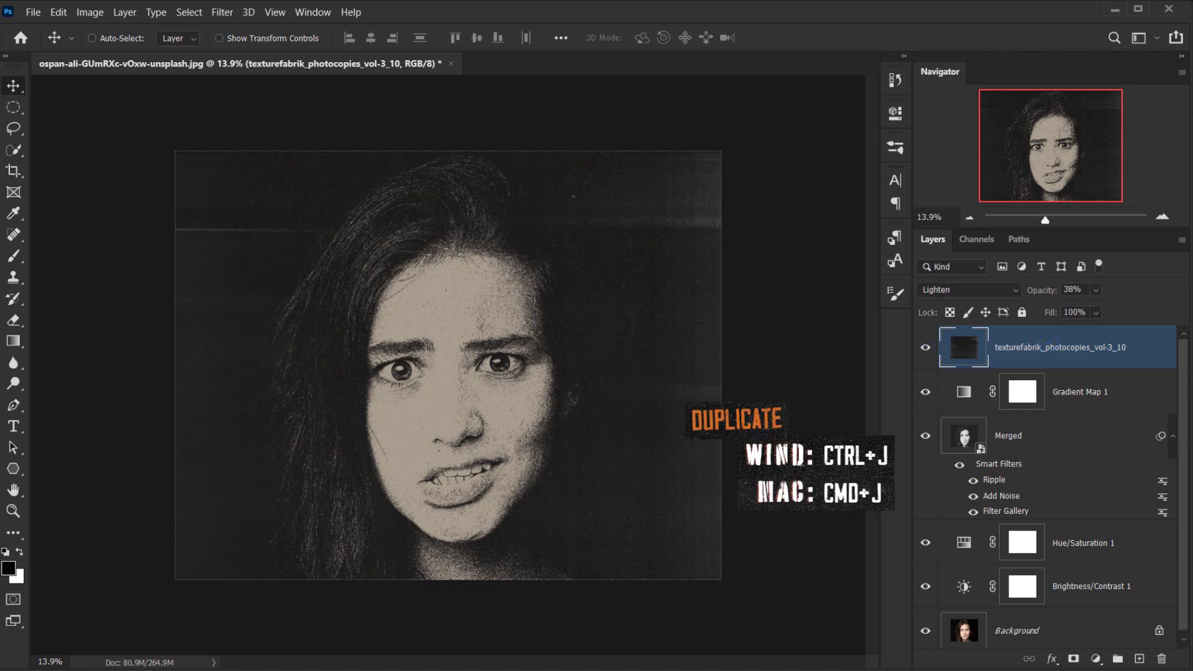
Duplicate the texture layer and set the copy's blend mode to Color Dodge.
key(ctrl+j)
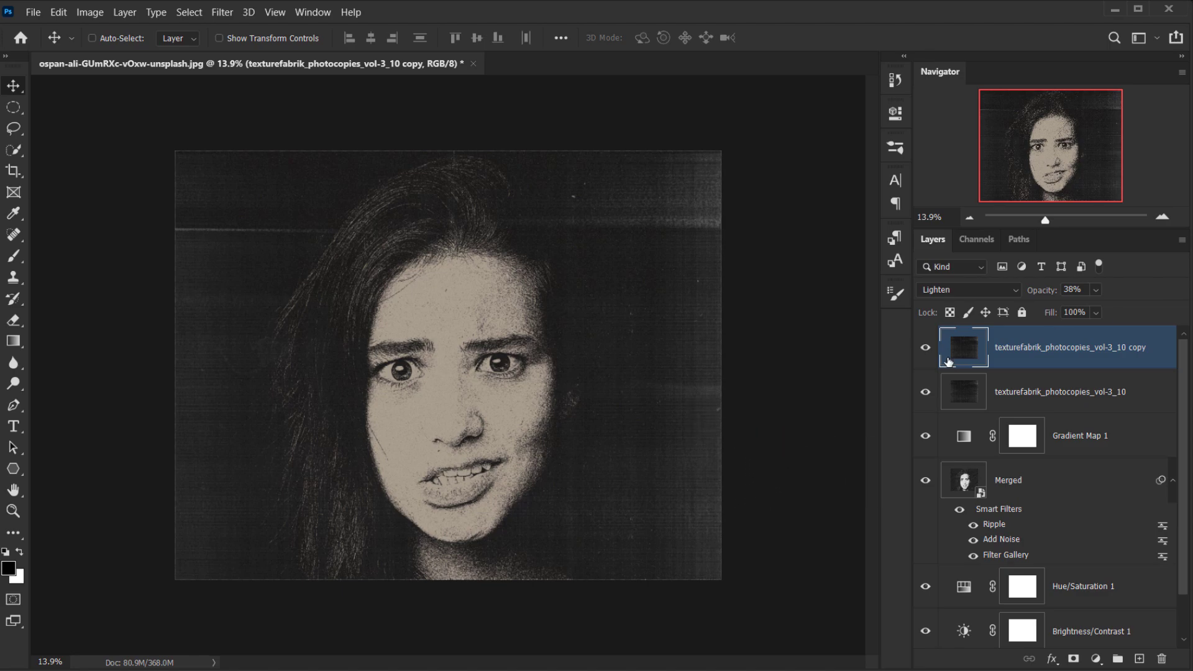
click(966, 287)
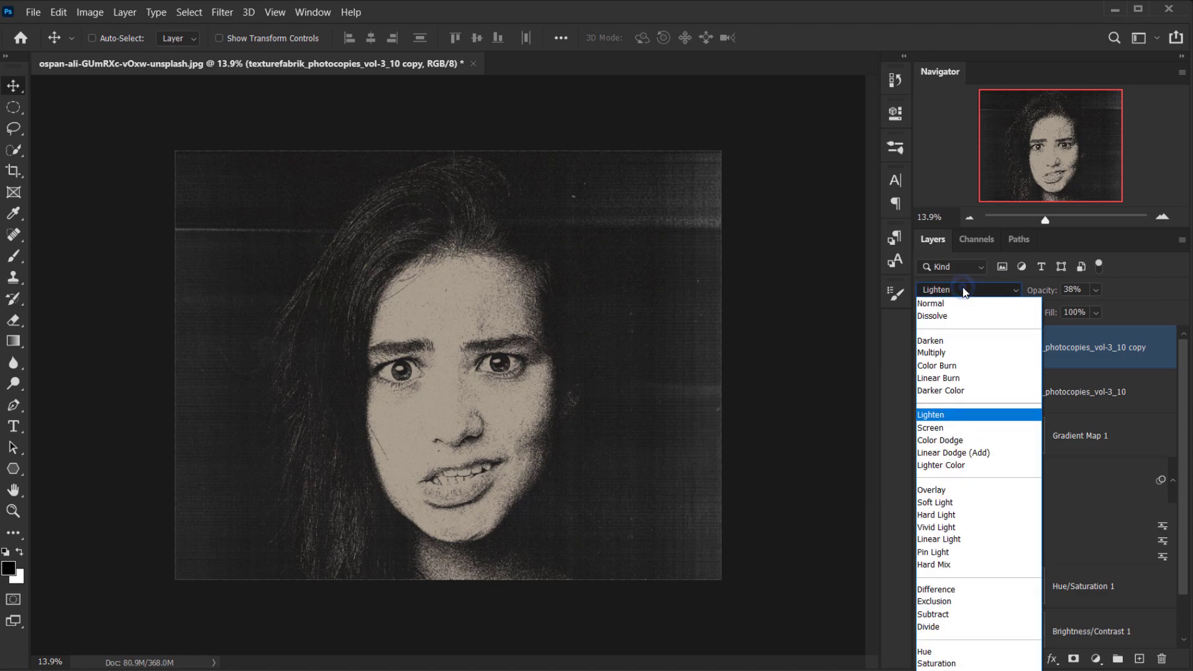
click(942, 441)
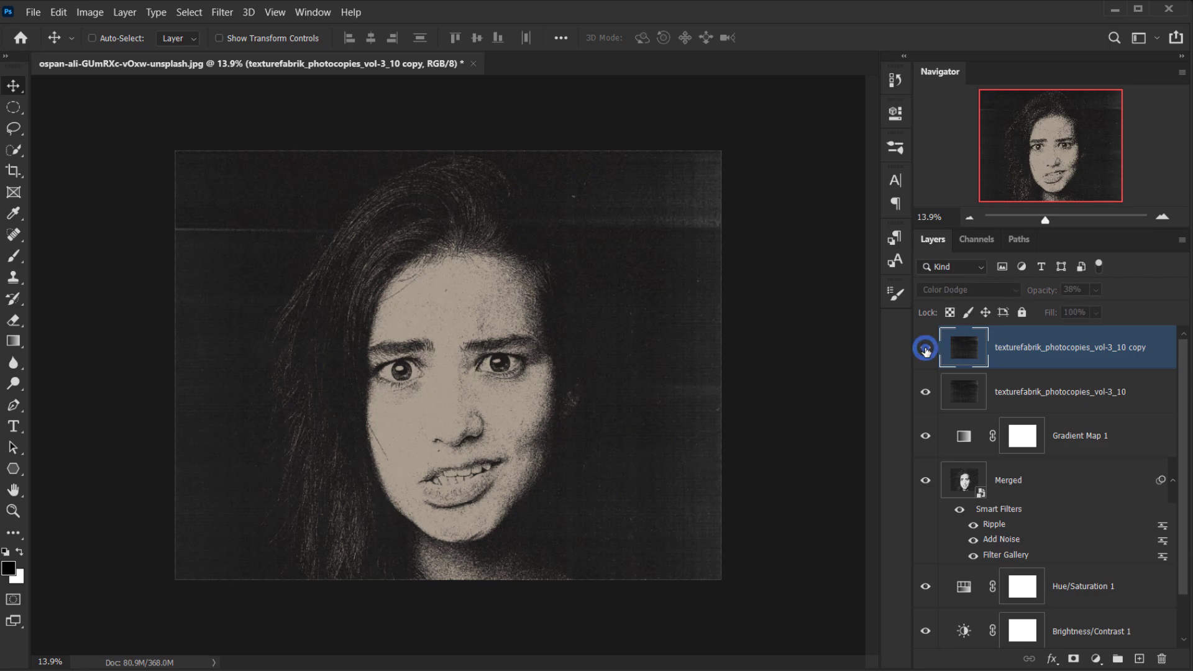
click(925, 348)
click(925, 349)
click(926, 350)
click(925, 348)
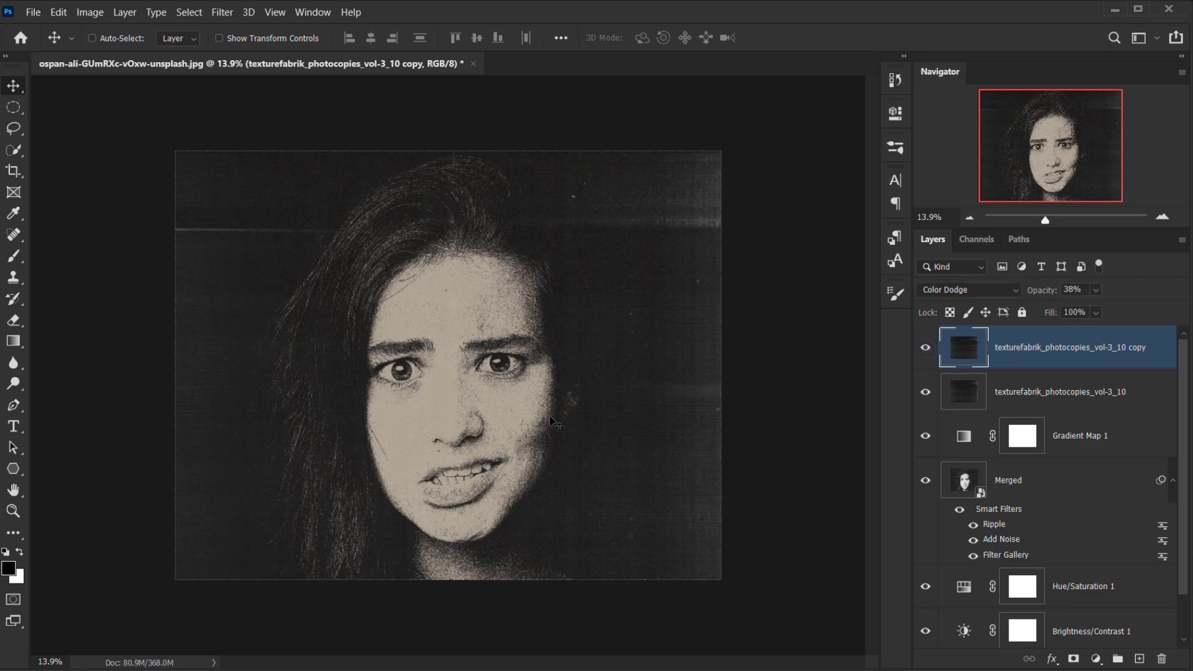
Raise the texture copy's opacity to 60% and compare it on and off.
drag(1044, 290, 1059, 292)
click(926, 348)
click(927, 348)
scroll(526, 444, up, 5)
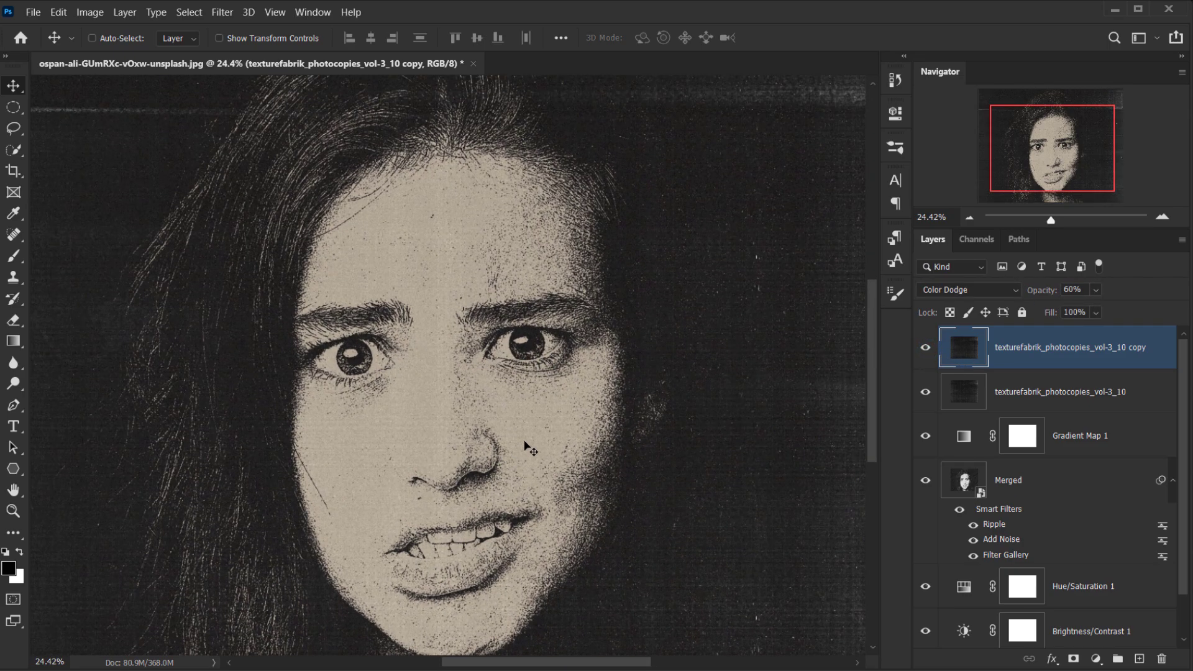
scroll(525, 445, down, 5)
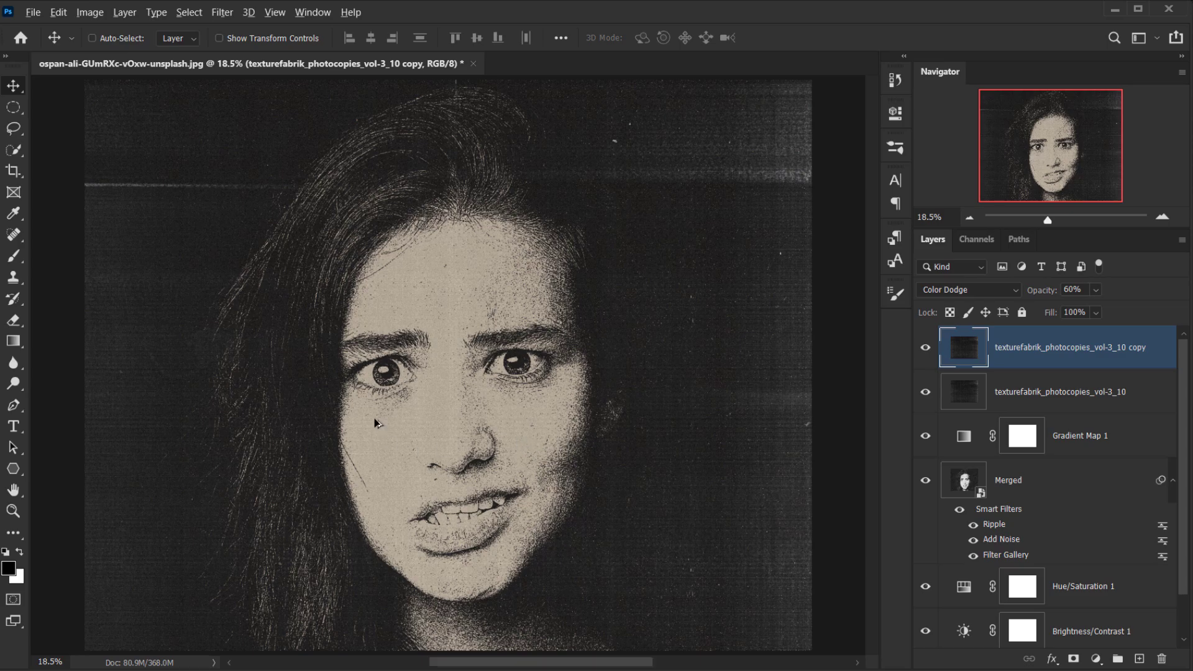
scroll(479, 435, up, 9)
scroll(376, 424, down, 5)
Compare the finished effect against the original colour photo by isolating the Background layer.
scroll(1027, 360, down, 1)
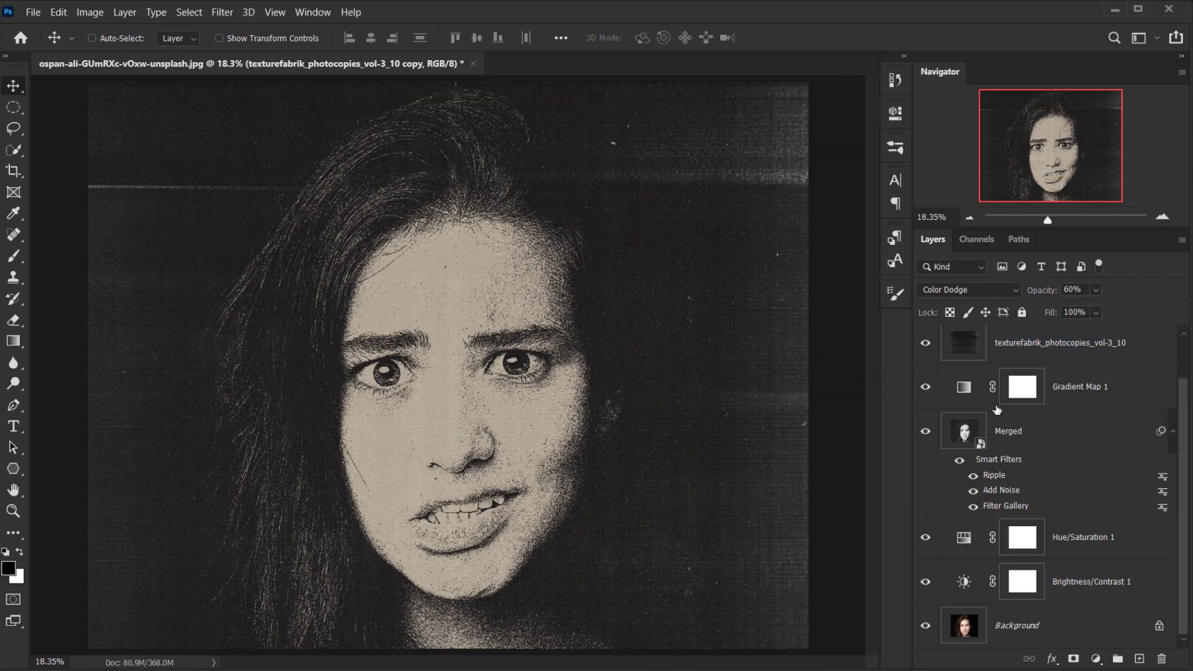
scroll(1026, 361, up, 1)
scroll(514, 415, down, 3)
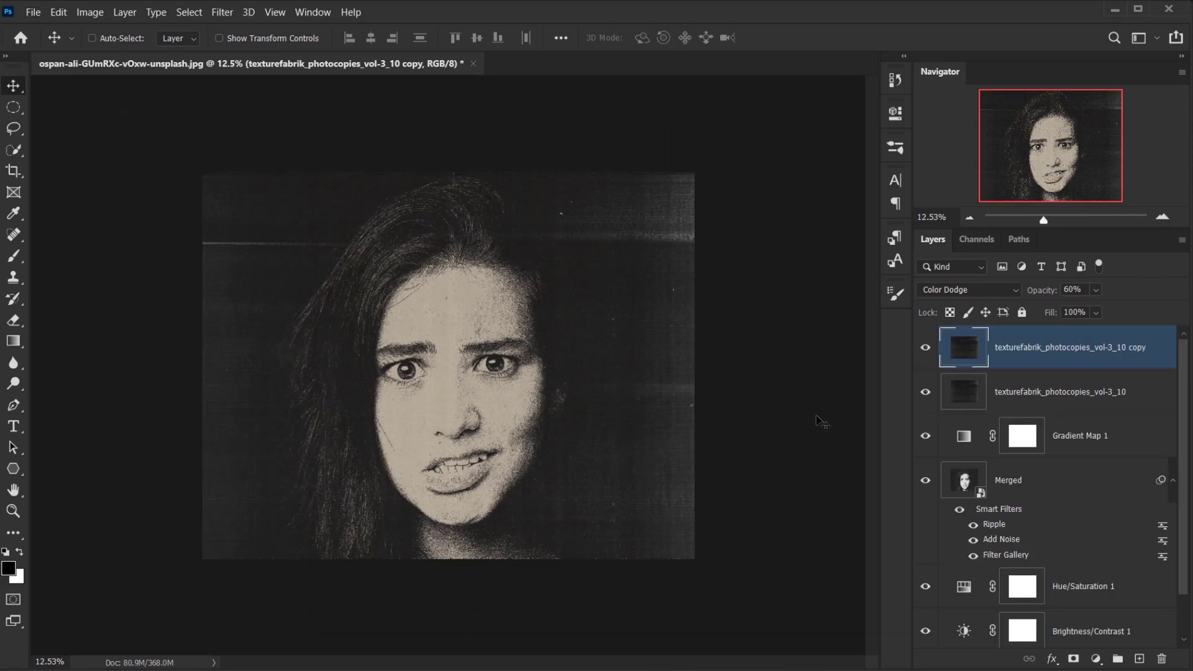
key(ctrl+plus)
scroll(932, 436, down, 1)
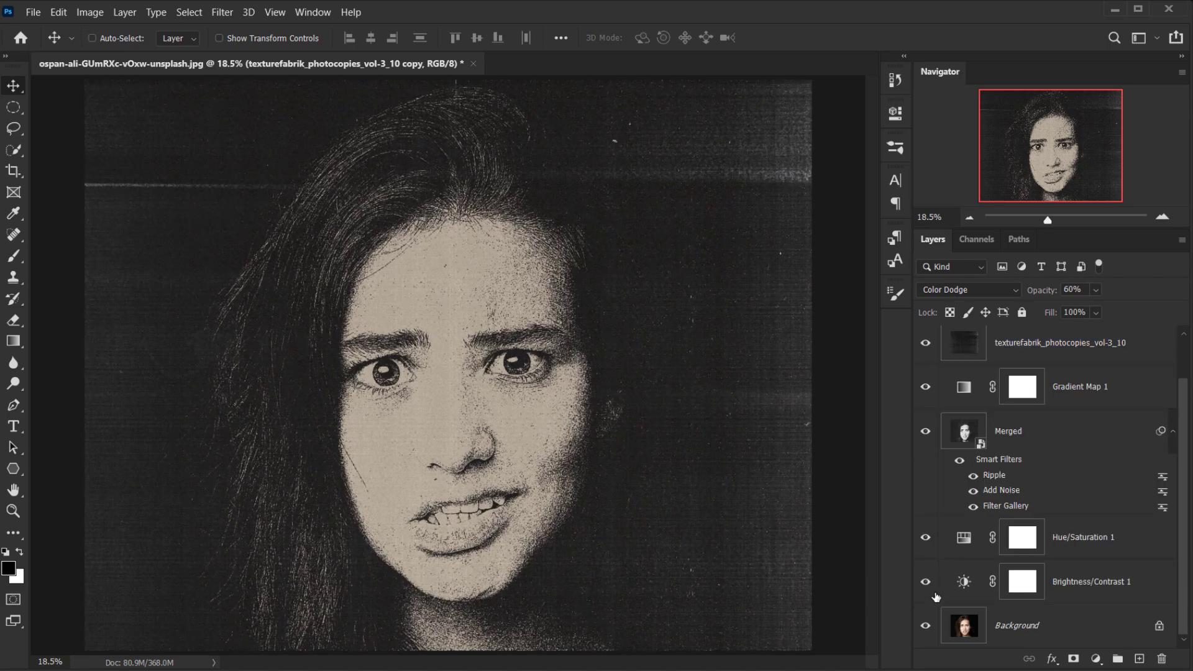
alt+click(926, 627)
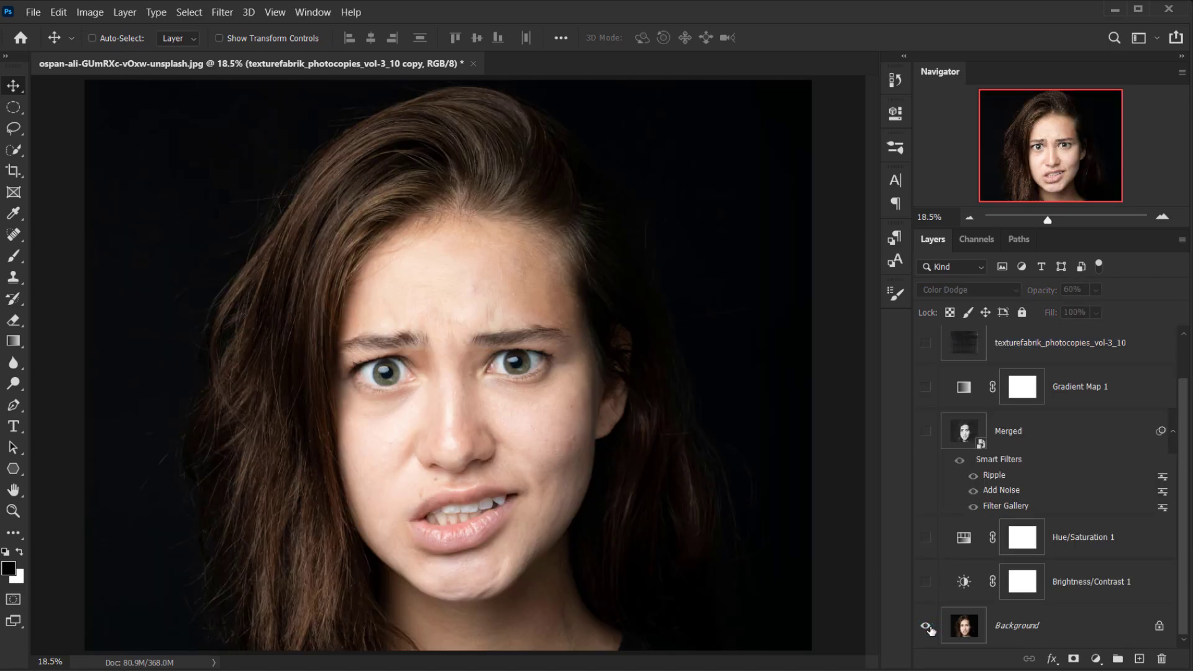
alt+click(926, 627)
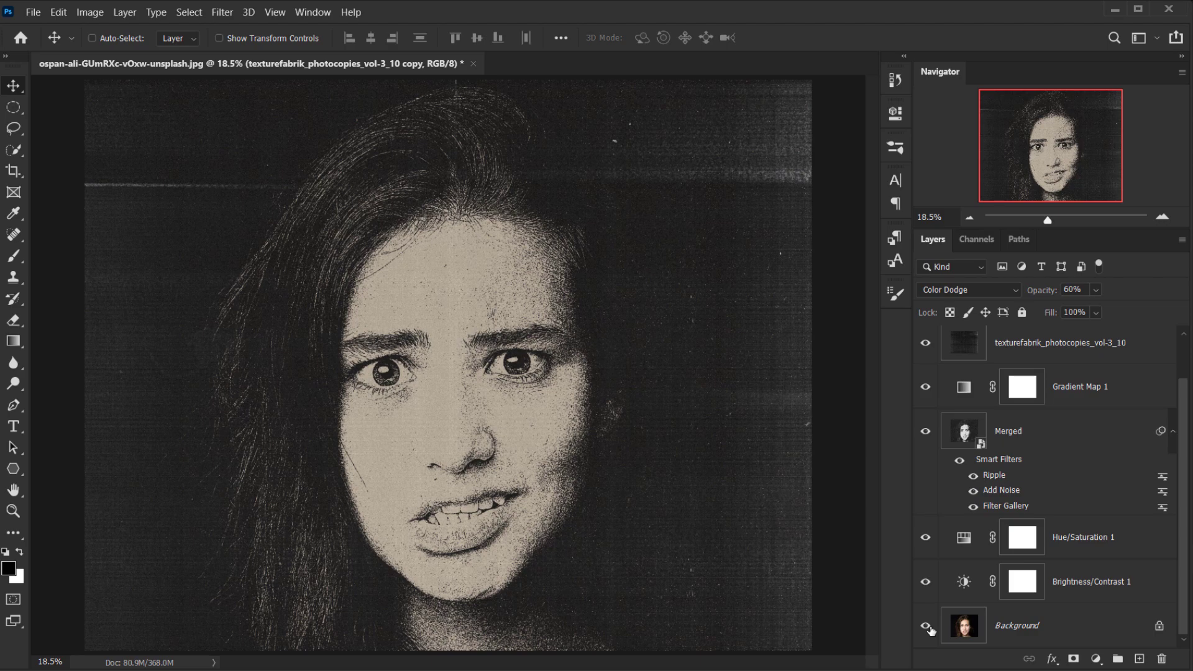
Check the original once more, restore all layers, then hide panels and fit the image.
alt+click(926, 627)
alt+click(926, 627)
key(Tab)
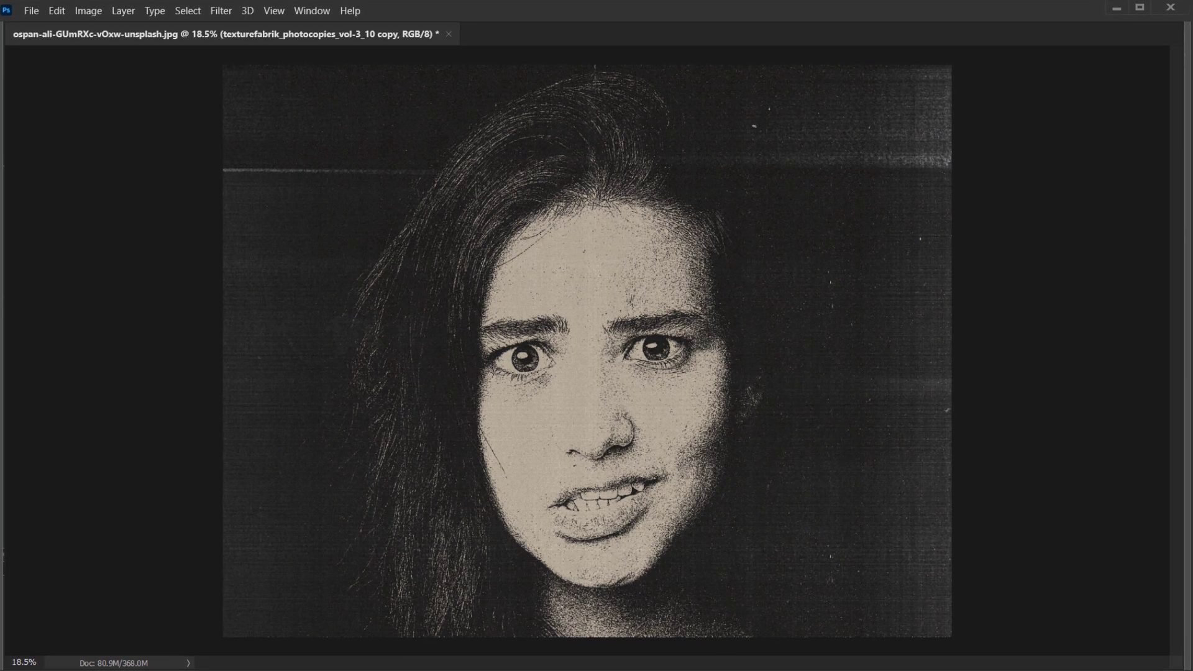
key(ctrl+0)
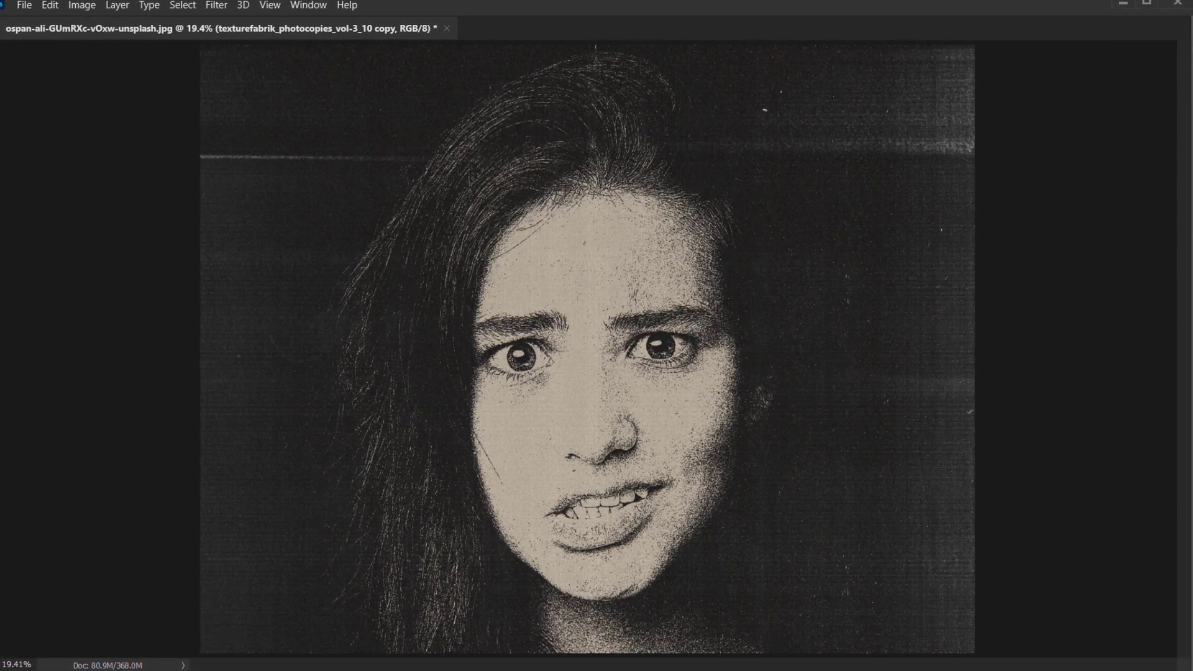